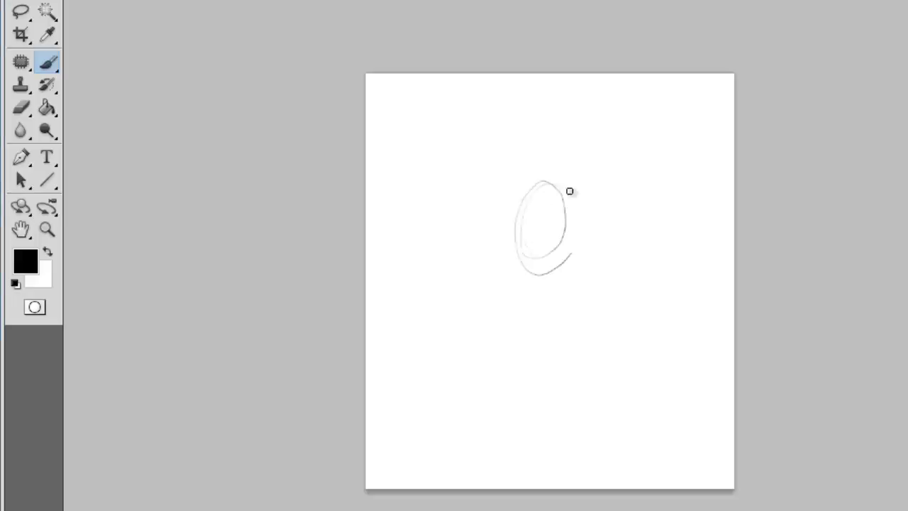
- Block in the head centre line, long body line, right hand, leg, left arm and foot
{"action": "left_click_drag", "start_coordinate": [547, 268], "coordinate": [558, 178]}
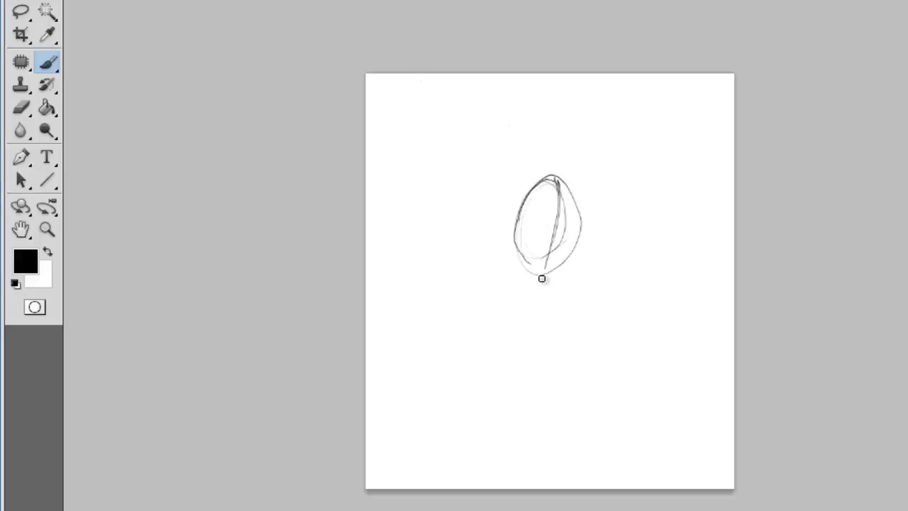
{"action": "left_click_drag", "start_coordinate": [538, 284], "coordinate": [529, 479]}
{"action": "mouse_move", "coordinate": [580, 307]}
{"action": "left_mouse_down"}
{"action": "mouse_move", "coordinate": [594, 294]}
{"action": "mouse_move", "coordinate": [618, 319]}
{"action": "left_mouse_up"}
{"action": "left_click_drag", "start_coordinate": [610, 397], "coordinate": [615, 322]}
{"action": "left_click_drag", "start_coordinate": [485, 319], "coordinate": [392, 446]}
{"action": "left_click_drag", "start_coordinate": [596, 291], "coordinate": [567, 316]}
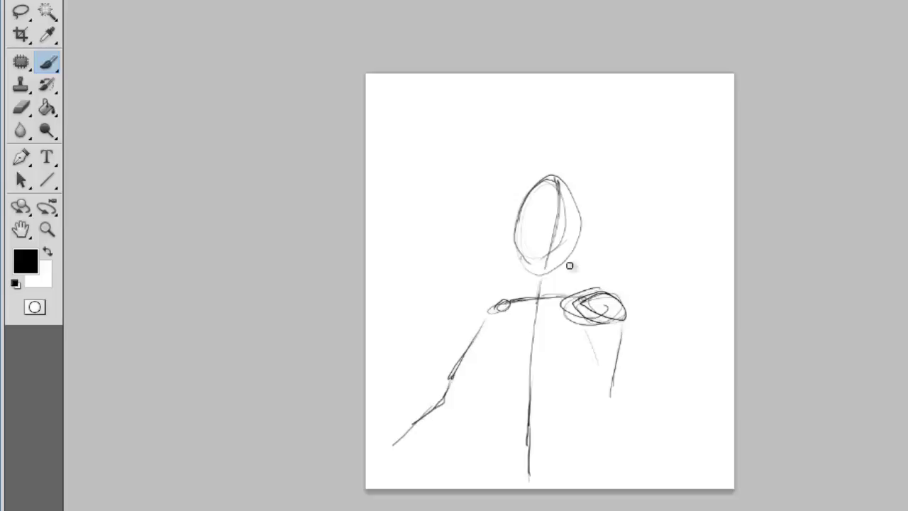
{"action": "left_click_drag", "start_coordinate": [512, 470], "coordinate": [555, 465]}
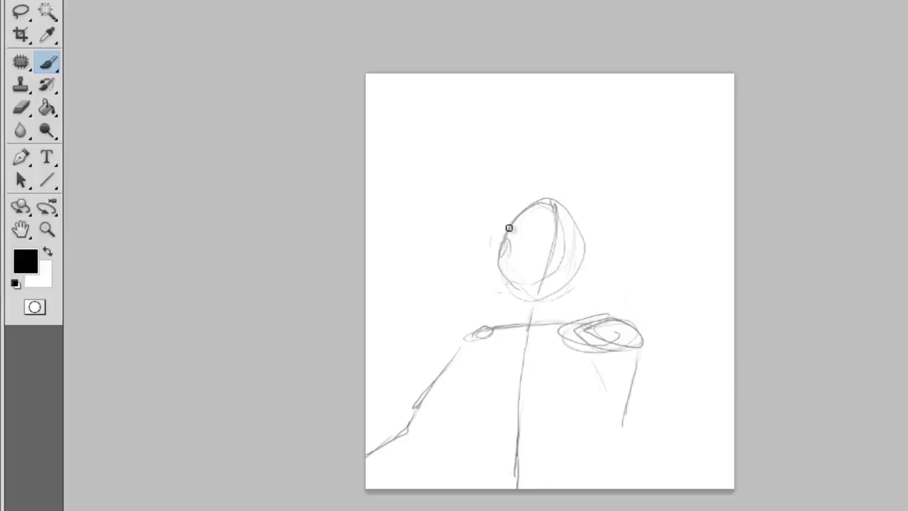
- Add the ear, darken the head's right side, and sketch the chin, left shoulder and arm
{"action": "left_click_drag", "start_coordinate": [501, 231], "coordinate": [498, 250]}
{"action": "left_click_drag", "start_coordinate": [572, 216], "coordinate": [560, 286]}
{"action": "mouse_move", "coordinate": [510, 262]}
{"action": "left_mouse_down"}
{"action": "mouse_move", "coordinate": [528, 292]}
{"action": "mouse_move", "coordinate": [369, 408]}
{"action": "left_mouse_up"}
{"action": "left_click_drag", "start_coordinate": [440, 435], "coordinate": [392, 487]}
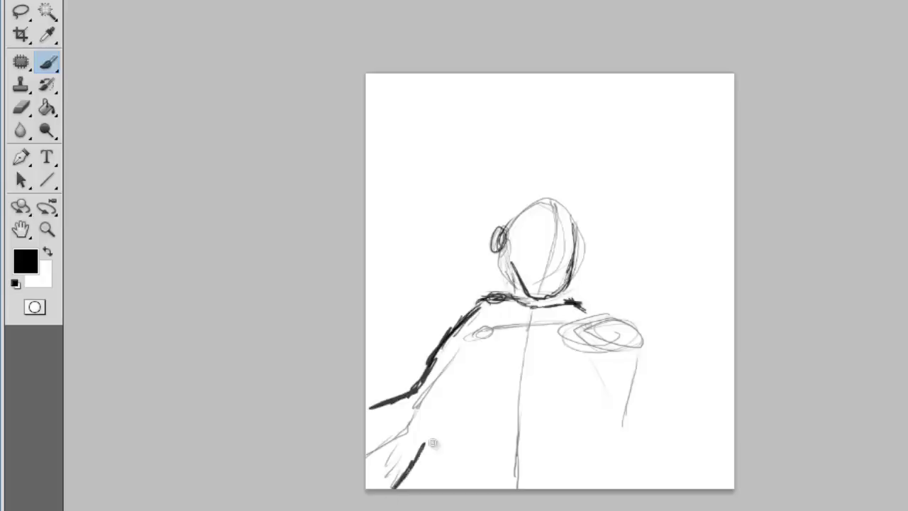
{"action": "left_click_drag", "start_coordinate": [460, 367], "coordinate": [399, 486]}
{"action": "left_click_drag", "start_coordinate": [498, 325], "coordinate": [497, 389]}
- Sketch the chest ovals, torso side lines, curved torso bottom, belly oval and right arm oval
{"action": "left_click_drag", "start_coordinate": [561, 326], "coordinate": [562, 392]}
{"action": "left_click_drag", "start_coordinate": [501, 313], "coordinate": [537, 364]}
{"action": "left_click_drag", "start_coordinate": [482, 394], "coordinate": [525, 480]}
{"action": "mouse_move", "coordinate": [567, 334]}
{"action": "left_mouse_down"}
{"action": "mouse_move", "coordinate": [598, 379]}
{"action": "mouse_move", "coordinate": [539, 486]}
{"action": "left_mouse_up"}
{"action": "left_click_drag", "start_coordinate": [483, 398], "coordinate": [568, 482]}
{"action": "left_click_drag", "start_coordinate": [529, 373], "coordinate": [529, 468]}
{"action": "left_click_drag", "start_coordinate": [526, 319], "coordinate": [454, 394]}
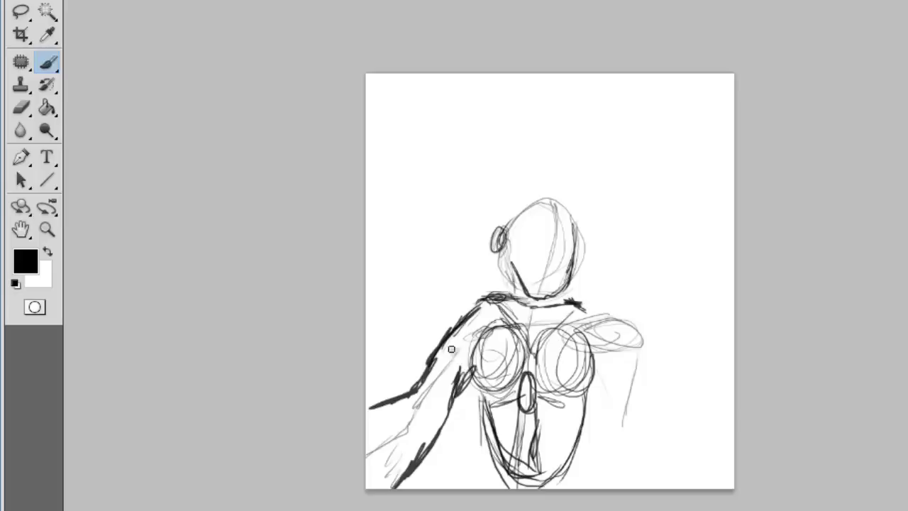
{"action": "left_click_drag", "start_coordinate": [482, 334], "coordinate": [376, 455]}
{"action": "mouse_move", "coordinate": [561, 326]}
{"action": "left_mouse_down"}
{"action": "mouse_move", "coordinate": [637, 348]}
{"action": "mouse_move", "coordinate": [611, 429]}
{"action": "left_mouse_up"}
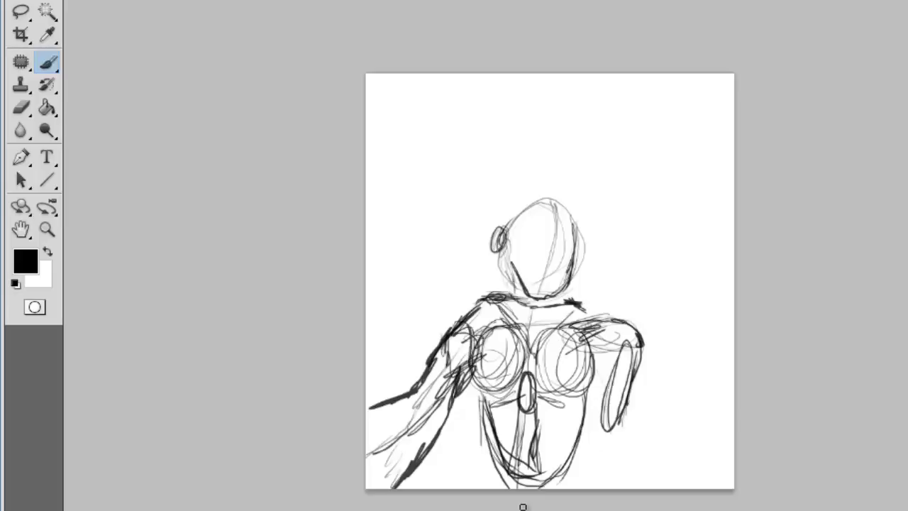
- Add lower torso diagonals, retrace and hatch the right arm and shoulder, and darken the chest circles
{"action": "left_click_drag", "start_coordinate": [491, 436], "coordinate": [451, 488]}
{"action": "left_click_drag", "start_coordinate": [579, 422], "coordinate": [615, 488]}
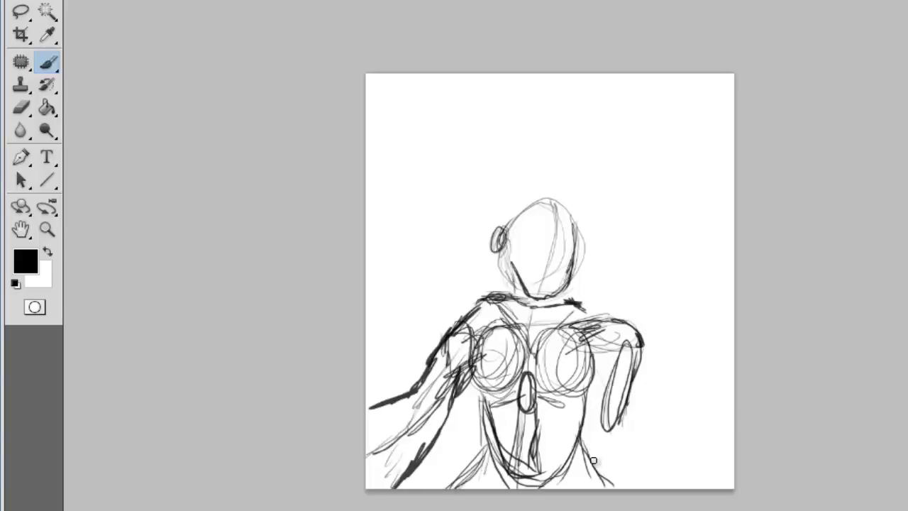
{"action": "left_click_drag", "start_coordinate": [620, 341], "coordinate": [607, 417]}
{"action": "mouse_move", "coordinate": [604, 324]}
{"action": "left_mouse_down"}
{"action": "mouse_move", "coordinate": [638, 340]}
{"action": "mouse_move", "coordinate": [625, 426]}
{"action": "left_mouse_up"}
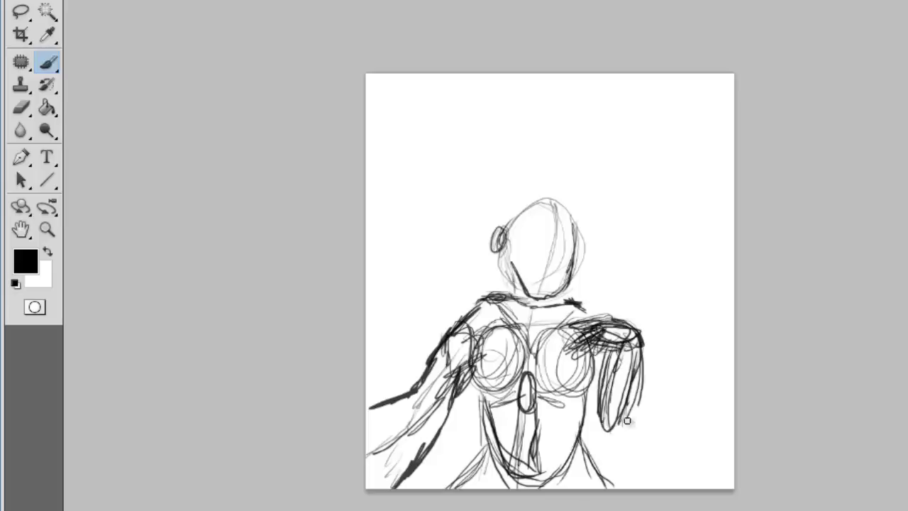
{"action": "left_click_drag", "start_coordinate": [600, 340], "coordinate": [596, 450]}
{"action": "mouse_move", "coordinate": [497, 330]}
{"action": "left_mouse_down"}
{"action": "mouse_move", "coordinate": [535, 409]}
{"action": "mouse_move", "coordinate": [516, 391]}
{"action": "mouse_move", "coordinate": [529, 475]}
{"action": "left_mouse_up"}
{"action": "left_click_drag", "start_coordinate": [545, 409], "coordinate": [575, 425]}
- Redraw the U-shaped lower torso and shoulder line, then add hair strokes and an oval above the head
{"action": "left_click_drag", "start_coordinate": [486, 405], "coordinate": [592, 403]}
{"action": "left_click_drag", "start_coordinate": [491, 434], "coordinate": [447, 488]}
{"action": "left_click_drag", "start_coordinate": [580, 422], "coordinate": [613, 488]}
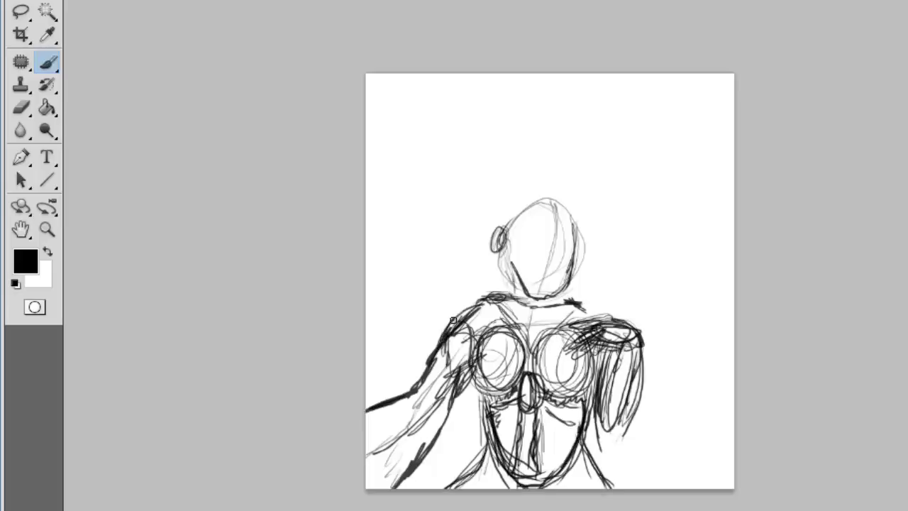
{"action": "mouse_move", "coordinate": [510, 301]}
{"action": "left_mouse_down"}
{"action": "mouse_move", "coordinate": [599, 312]}
{"action": "mouse_move", "coordinate": [550, 324]}
{"action": "left_mouse_up"}
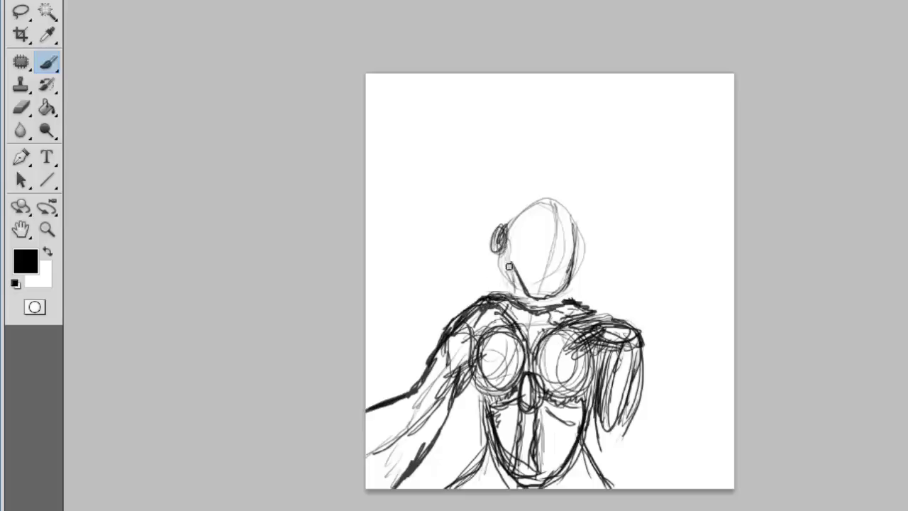
{"action": "mouse_move", "coordinate": [507, 208]}
{"action": "left_mouse_down"}
{"action": "mouse_move", "coordinate": [578, 213]}
{"action": "mouse_move", "coordinate": [490, 242]}
{"action": "mouse_move", "coordinate": [489, 291]}
{"action": "left_mouse_up"}
{"action": "mouse_move", "coordinate": [511, 191]}
{"action": "left_mouse_down"}
{"action": "mouse_move", "coordinate": [544, 154]}
{"action": "mouse_move", "coordinate": [548, 206]}
{"action": "mouse_move", "coordinate": [568, 160]}
{"action": "left_mouse_up"}
- Sketch petals, horn-like strokes on both sides, the top oval and hair beside the face
{"action": "left_click_drag", "start_coordinate": [621, 311], "coordinate": [610, 270]}
{"action": "left_click_drag", "start_coordinate": [550, 202], "coordinate": [589, 191]}
{"action": "mouse_move", "coordinate": [500, 192]}
{"action": "left_mouse_down"}
{"action": "mouse_move", "coordinate": [513, 136]}
{"action": "mouse_move", "coordinate": [448, 125]}
{"action": "left_mouse_up"}
{"action": "left_click_drag", "start_coordinate": [550, 198], "coordinate": [642, 145]}
{"action": "left_click_drag", "start_coordinate": [621, 92], "coordinate": [571, 188]}
{"action": "left_click_drag", "start_coordinate": [472, 97], "coordinate": [505, 135]}
{"action": "mouse_move", "coordinate": [546, 128]}
{"action": "left_mouse_down"}
{"action": "mouse_move", "coordinate": [550, 192]}
{"action": "mouse_move", "coordinate": [464, 263]}
{"action": "left_mouse_up"}
{"action": "left_click_drag", "start_coordinate": [500, 216], "coordinate": [465, 270]}
{"action": "left_click_drag", "start_coordinate": [575, 220], "coordinate": [577, 264]}
{"action": "left_click_drag", "start_coordinate": [454, 128], "coordinate": [416, 122]}
{"action": "left_click_drag", "start_coordinate": [607, 99], "coordinate": [643, 81]}
{"action": "left_click_drag", "start_coordinate": [625, 149], "coordinate": [664, 142]}
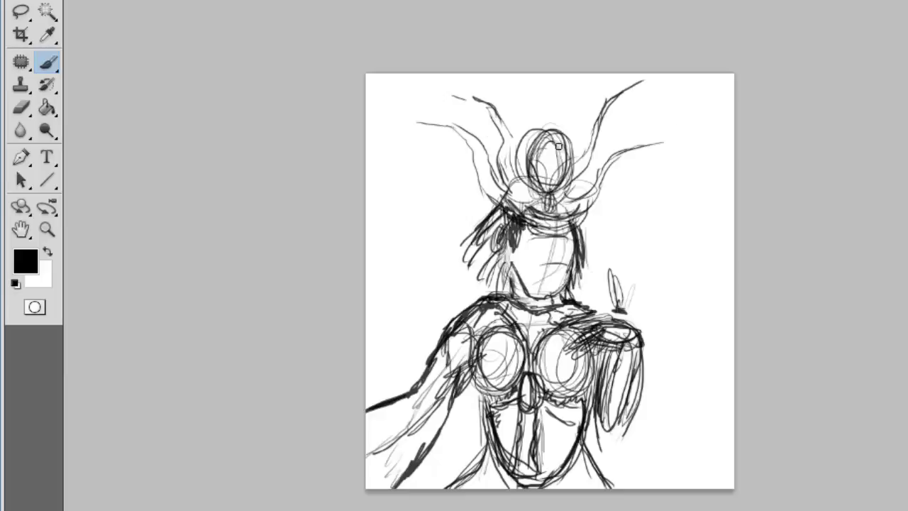
- Outline and hatch a large right wing with a leaf cluster and lower right wing
{"action": "left_click_drag", "start_coordinate": [578, 278], "coordinate": [733, 213]}
{"action": "left_click_drag", "start_coordinate": [733, 245], "coordinate": [631, 313]}
{"action": "left_click_drag", "start_coordinate": [639, 266], "coordinate": [709, 238]}
{"action": "left_click_drag", "start_coordinate": [618, 308], "coordinate": [642, 280]}
{"action": "mouse_move", "coordinate": [652, 327]}
{"action": "left_mouse_down"}
{"action": "mouse_move", "coordinate": [731, 333]}
{"action": "mouse_move", "coordinate": [660, 398]}
{"action": "left_mouse_up"}
- Outline and hatch the upper-left and lower-left wings, plus a large zigzag-hatched lower-right wing
{"action": "left_click_drag", "start_coordinate": [496, 213], "coordinate": [367, 223]}
{"action": "left_click_drag", "start_coordinate": [369, 234], "coordinate": [468, 308]}
{"action": "left_click_drag", "start_coordinate": [383, 276], "coordinate": [425, 241]}
{"action": "mouse_move", "coordinate": [454, 327]}
{"action": "left_mouse_down"}
{"action": "mouse_move", "coordinate": [369, 340]}
{"action": "mouse_move", "coordinate": [383, 387]}
{"action": "left_mouse_up"}
{"action": "left_click_drag", "start_coordinate": [444, 398], "coordinate": [476, 402]}
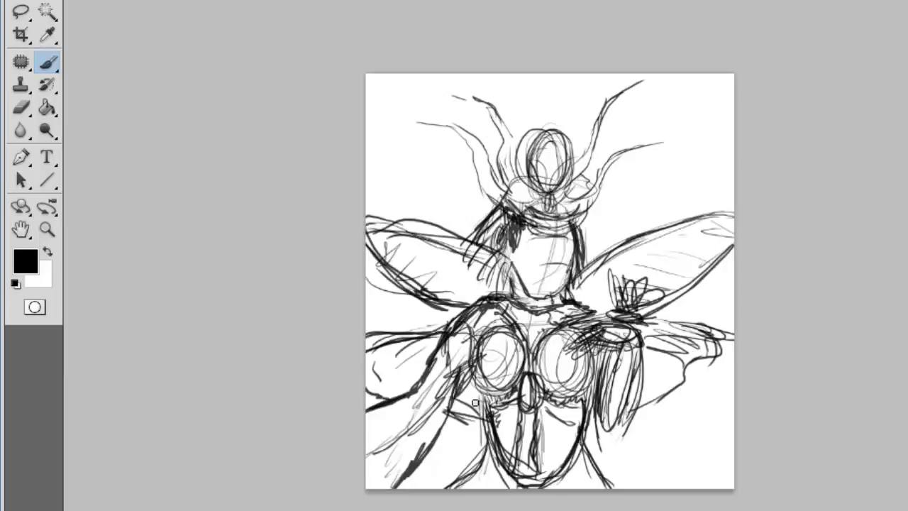
{"action": "mouse_move", "coordinate": [626, 488]}
{"action": "left_mouse_down"}
{"action": "mouse_move", "coordinate": [733, 383]}
{"action": "mouse_move", "coordinate": [685, 416]}
{"action": "left_mouse_up"}
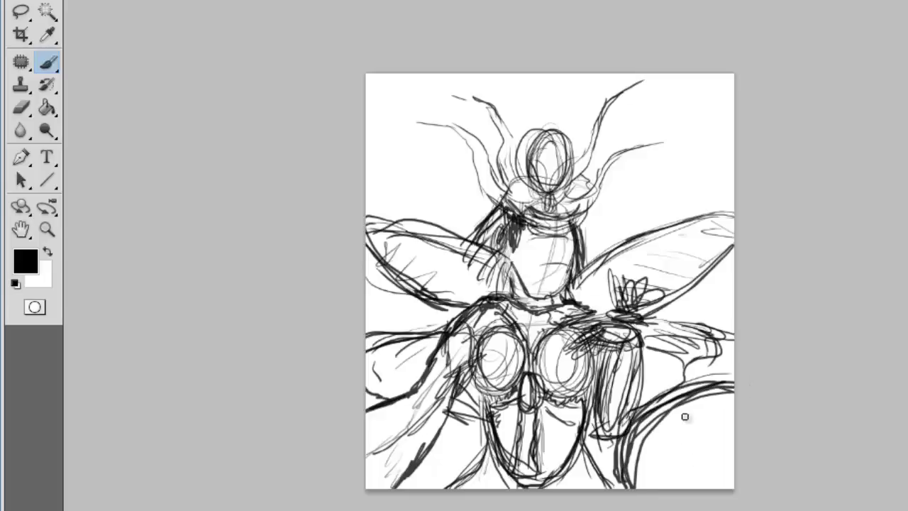
{"action": "left_click_drag", "start_coordinate": [731, 389], "coordinate": [660, 437]}
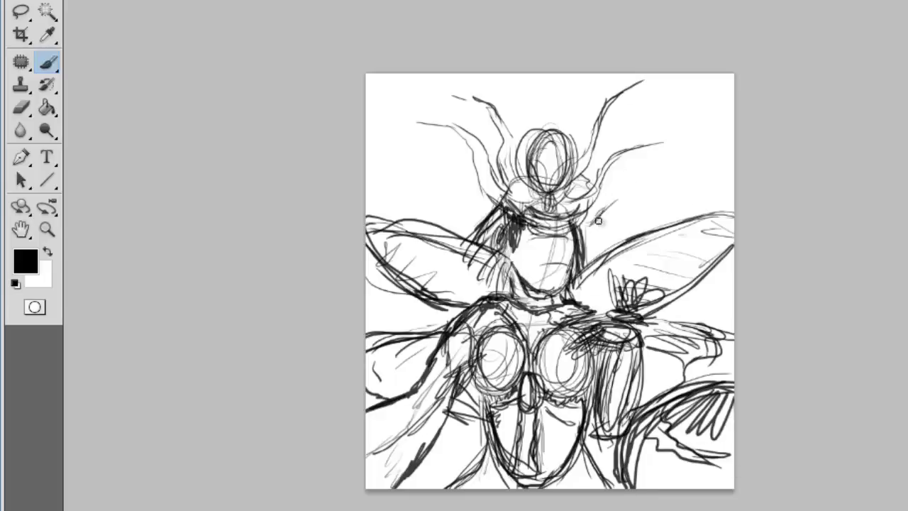
- Draw long arcs above both wings for the bands and the right horn above the head
{"action": "left_click_drag", "start_coordinate": [598, 220], "coordinate": [733, 211]}
{"action": "left_click_drag", "start_coordinate": [490, 200], "coordinate": [376, 228]}
{"action": "left_click_drag", "start_coordinate": [589, 153], "coordinate": [733, 142]}
{"action": "left_click_drag", "start_coordinate": [589, 174], "coordinate": [733, 164]}
{"action": "left_click_drag", "start_coordinate": [506, 171], "coordinate": [367, 188]}
{"action": "left_click_drag", "start_coordinate": [517, 150], "coordinate": [368, 160]}
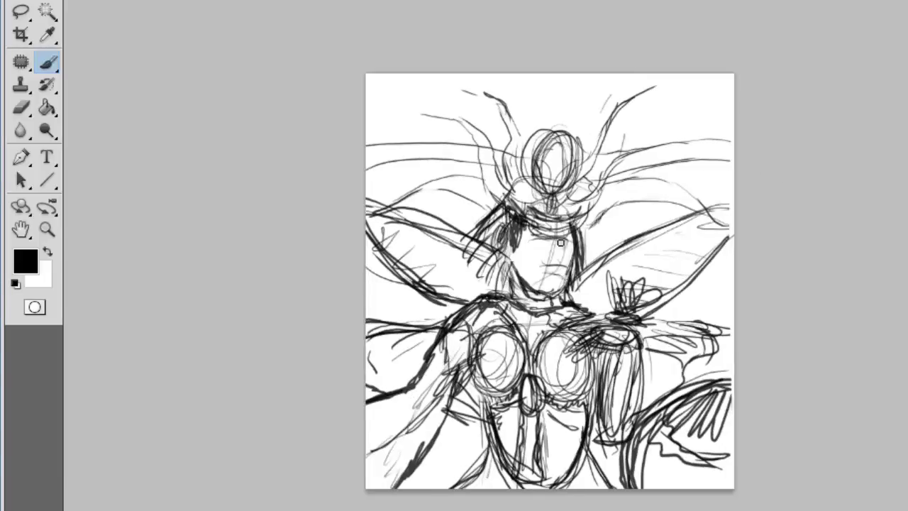
{"action": "left_click_drag", "start_coordinate": [578, 159], "coordinate": [642, 88]}
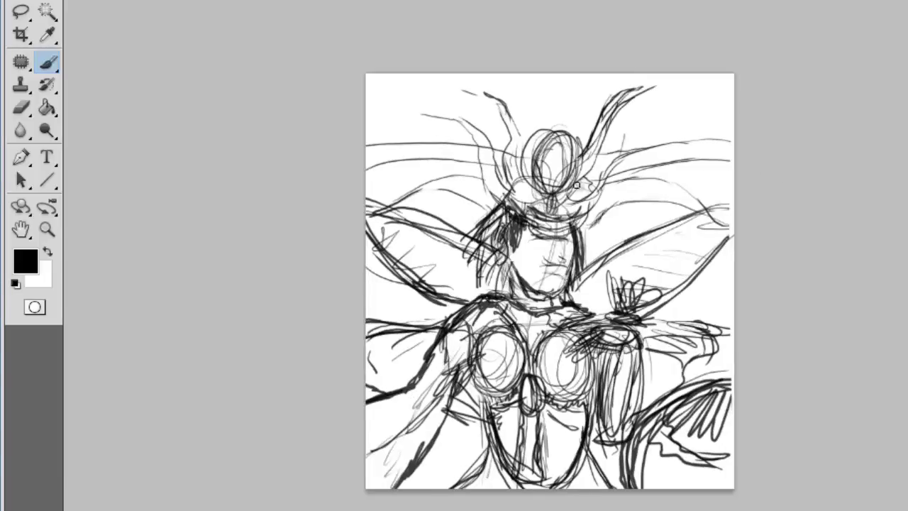
{"action": "mouse_move", "coordinate": [633, 129]}
{"action": "left_mouse_down"}
{"action": "mouse_move", "coordinate": [589, 193]}
{"action": "mouse_move", "coordinate": [699, 181]}
{"action": "left_mouse_up"}
- Add tick marks along the right and left bands and the left band's lower edge
{"action": "left_click_drag", "start_coordinate": [676, 145], "coordinate": [678, 165]}
{"action": "left_click_drag", "start_coordinate": [690, 144], "coordinate": [692, 168]}
{"action": "left_click_drag", "start_coordinate": [703, 144], "coordinate": [706, 169]}
{"action": "left_click_drag", "start_coordinate": [713, 143], "coordinate": [715, 169]}
{"action": "left_click_drag", "start_coordinate": [725, 142], "coordinate": [728, 169]}
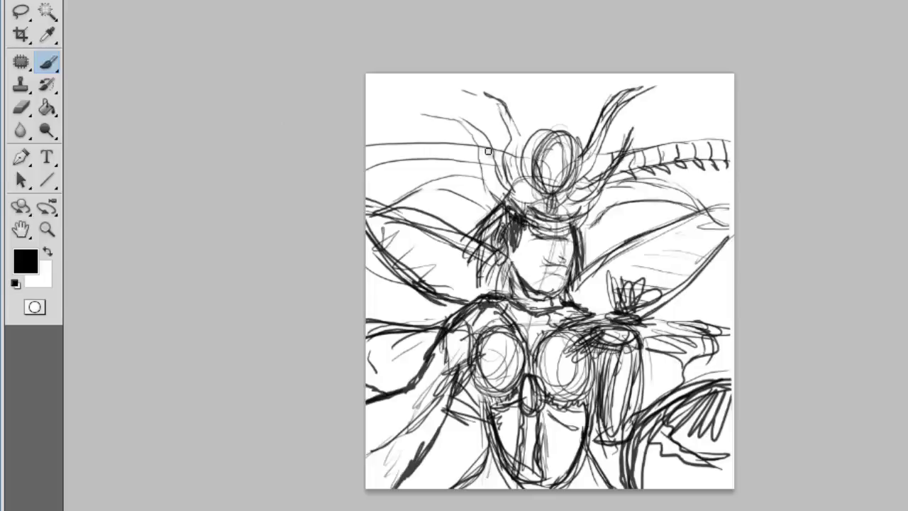
{"action": "left_click_drag", "start_coordinate": [428, 145], "coordinate": [423, 165]}
{"action": "left_click_drag", "start_coordinate": [414, 146], "coordinate": [409, 167]}
{"action": "left_click_drag", "start_coordinate": [401, 146], "coordinate": [394, 170]}
{"action": "left_click_drag", "start_coordinate": [387, 146], "coordinate": [381, 172]}
{"action": "left_click_drag", "start_coordinate": [433, 166], "coordinate": [379, 171]}
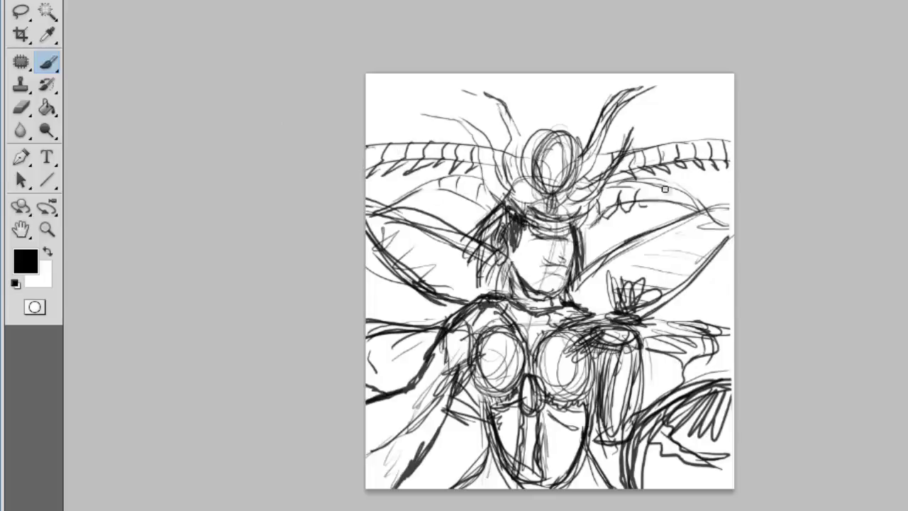
- Add short strokes near the wings, a scalloped stroke left of the head, and side strokes
{"action": "left_click_drag", "start_coordinate": [665, 189], "coordinate": [692, 209]}
{"action": "left_click_drag", "start_coordinate": [487, 183], "coordinate": [436, 194]}
{"action": "left_click_drag", "start_coordinate": [661, 324], "coordinate": [723, 334]}
{"action": "left_click_drag", "start_coordinate": [726, 330], "coordinate": [672, 369]}
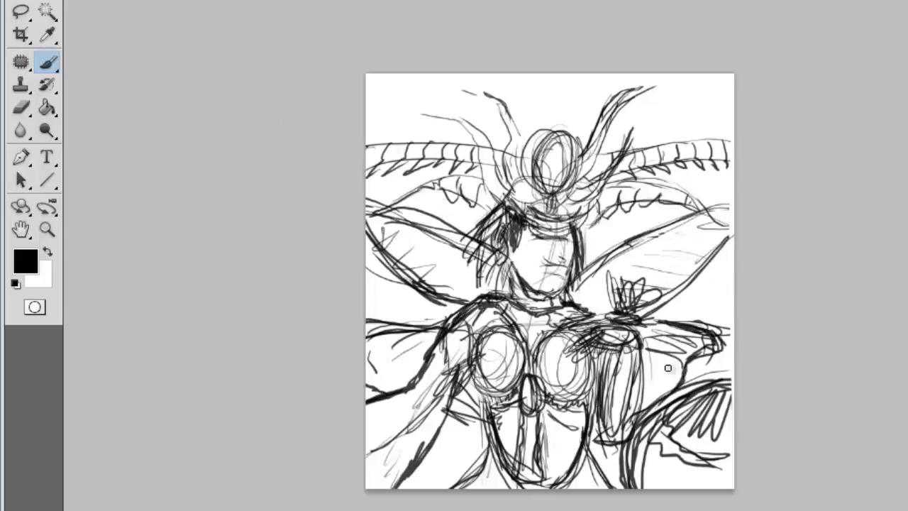
{"action": "left_click_drag", "start_coordinate": [642, 333], "coordinate": [713, 344]}
{"action": "left_click_drag", "start_coordinate": [663, 372], "coordinate": [647, 396]}
{"action": "mouse_move", "coordinate": [369, 328]}
{"action": "left_mouse_down"}
{"action": "mouse_move", "coordinate": [447, 325]}
{"action": "mouse_move", "coordinate": [390, 388]}
{"action": "left_mouse_up"}
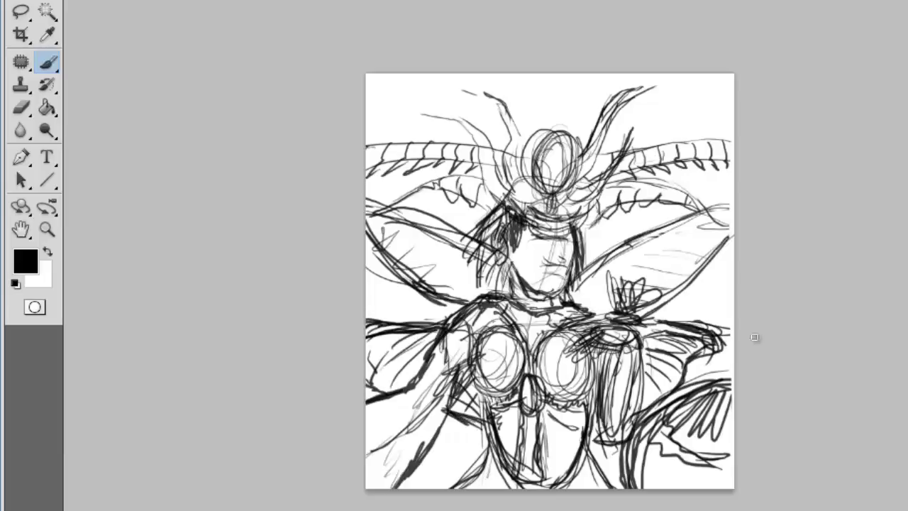
- Darken the torso centre line and the dark strokes around the neck and chest
{"action": "left_click_drag", "start_coordinate": [534, 376], "coordinate": [534, 487]}
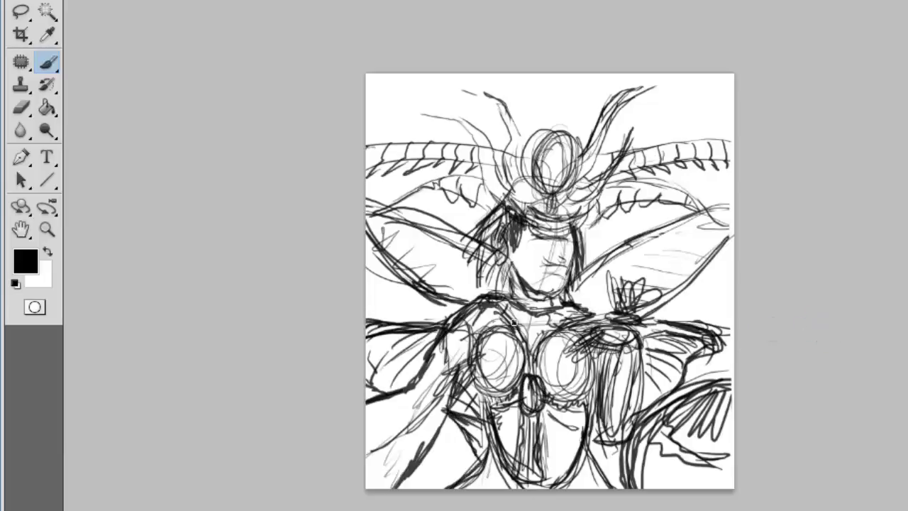
{"action": "left_click_drag", "start_coordinate": [537, 312], "coordinate": [548, 354]}
{"action": "left_click_drag", "start_coordinate": [497, 301], "coordinate": [498, 331]}
{"action": "left_click_drag", "start_coordinate": [557, 309], "coordinate": [582, 351]}
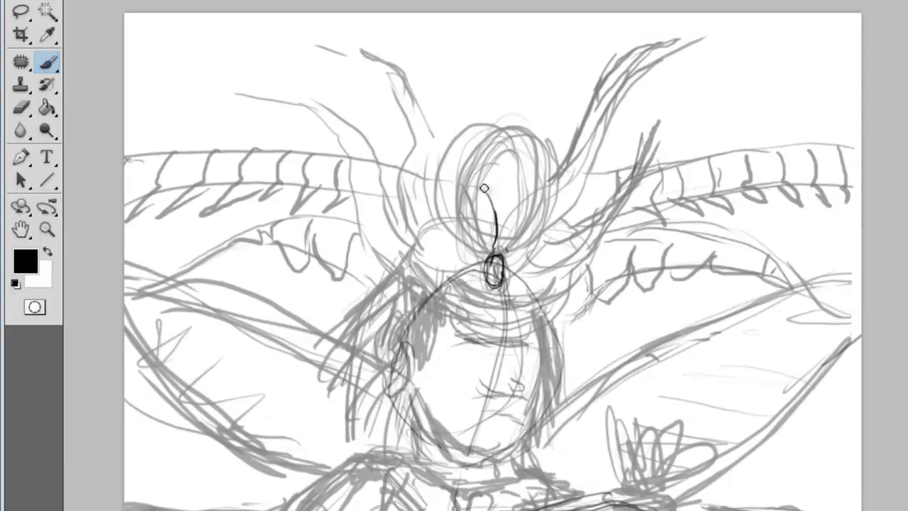
- Ink a Y shape on the forehead and three sweeping left horn curves toward the jaw
{"action": "left_click_drag", "start_coordinate": [480, 176], "coordinate": [497, 244]}
{"action": "left_click_drag", "start_coordinate": [506, 177], "coordinate": [500, 262]}
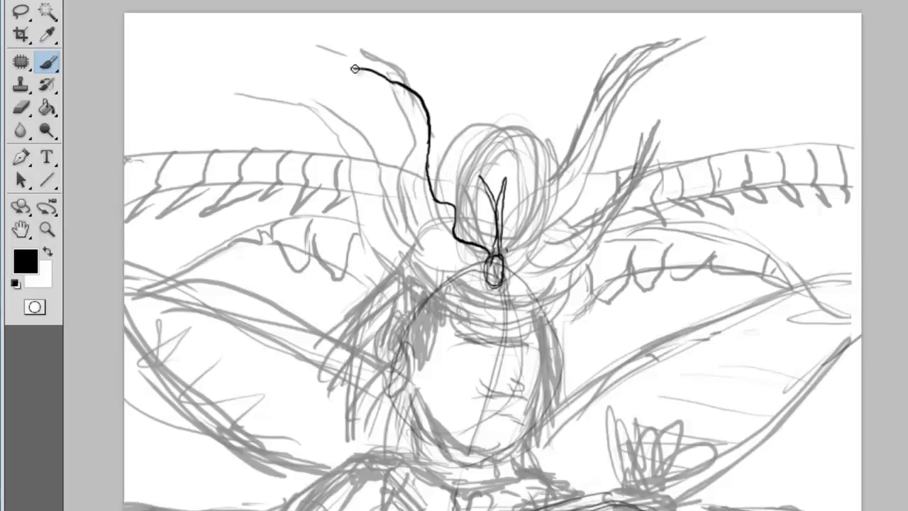
{"action": "mouse_move", "coordinate": [338, 64]}
{"action": "left_mouse_down"}
{"action": "mouse_move", "coordinate": [416, 121]}
{"action": "mouse_move", "coordinate": [410, 235]}
{"action": "left_mouse_up"}
{"action": "left_click_drag", "start_coordinate": [247, 94], "coordinate": [410, 237]}
{"action": "left_click_drag", "start_coordinate": [305, 108], "coordinate": [394, 281]}
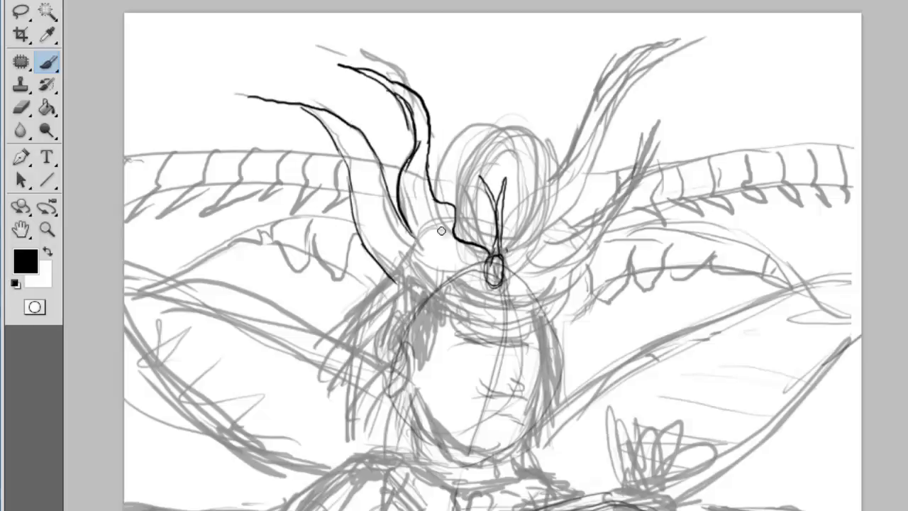
{"action": "mouse_move", "coordinate": [420, 249]}
{"action": "left_mouse_down"}
{"action": "mouse_move", "coordinate": [453, 304]}
{"action": "mouse_move", "coordinate": [486, 265]}
{"action": "mouse_move", "coordinate": [574, 206]}
{"action": "mouse_move", "coordinate": [681, 42]}
{"action": "mouse_move", "coordinate": [596, 163]}
{"action": "mouse_move", "coordinate": [565, 264]}
{"action": "mouse_move", "coordinate": [699, 81]}
{"action": "mouse_move", "coordinate": [589, 252]}
{"action": "left_mouse_up"}
- Ink the inner horn edges, the lower jaw and right horn base, undoing a stray stroke
{"action": "left_click_drag", "start_coordinate": [352, 206], "coordinate": [402, 281]}
{"action": "left_click_drag", "start_coordinate": [434, 310], "coordinate": [576, 294]}
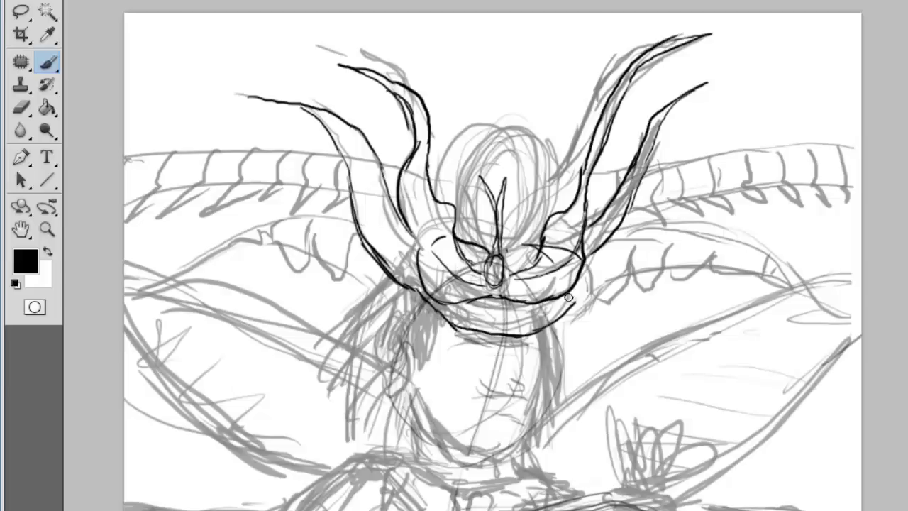
{"action": "left_click_drag", "start_coordinate": [614, 231], "coordinate": [567, 303]}
{"action": "left_click_drag", "start_coordinate": [419, 291], "coordinate": [451, 313]}
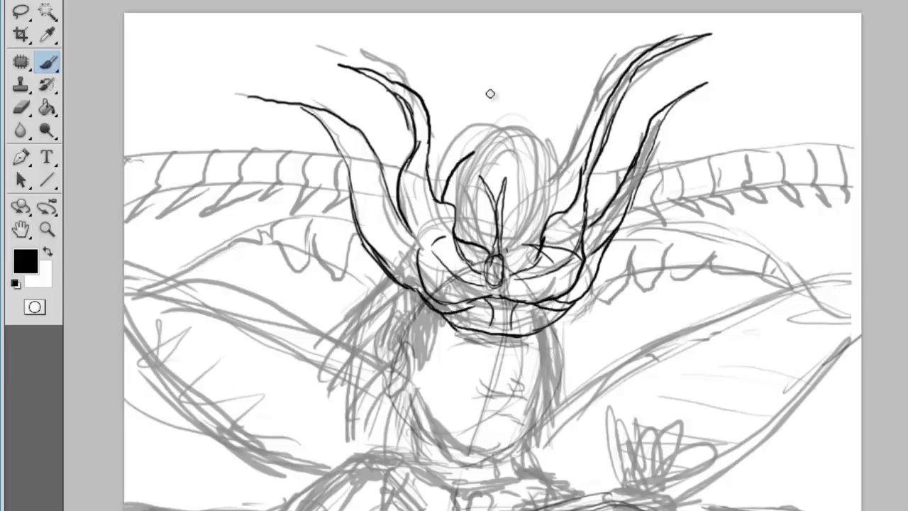
{"action": "key", "text": "ctrl+z"}
- Draw the domed head outline, horn tips and two antennae, and darken the jaw
{"action": "mouse_move", "coordinate": [447, 213]}
{"action": "left_mouse_down"}
{"action": "mouse_move", "coordinate": [483, 122]}
{"action": "mouse_move", "coordinate": [560, 174]}
{"action": "mouse_move", "coordinate": [624, 71]}
{"action": "left_mouse_up"}
{"action": "left_click_drag", "start_coordinate": [367, 64], "coordinate": [413, 82]}
{"action": "left_click_drag", "start_coordinate": [472, 121], "coordinate": [433, 58]}
{"action": "left_click_drag", "start_coordinate": [525, 110], "coordinate": [560, 62]}
{"action": "left_click_drag", "start_coordinate": [562, 181], "coordinate": [501, 148]}
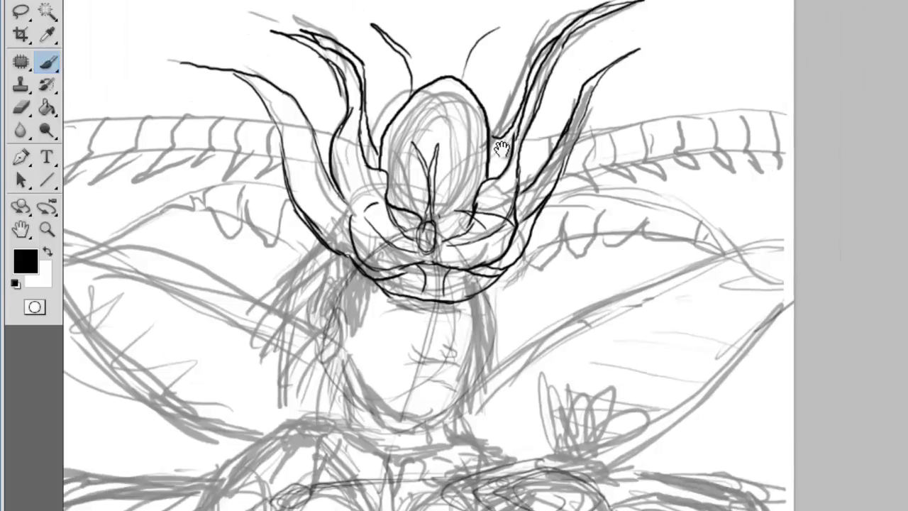
{"action": "left_click_drag", "start_coordinate": [412, 305], "coordinate": [502, 283]}
{"action": "left_click_drag", "start_coordinate": [443, 290], "coordinate": [464, 254]}
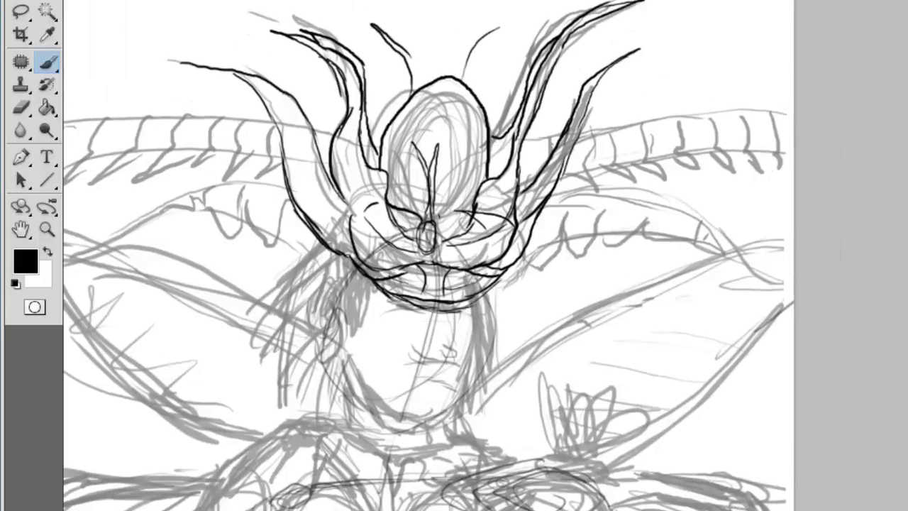
{"action": "left_click_drag", "start_coordinate": [545, 193], "coordinate": [693, 226]}
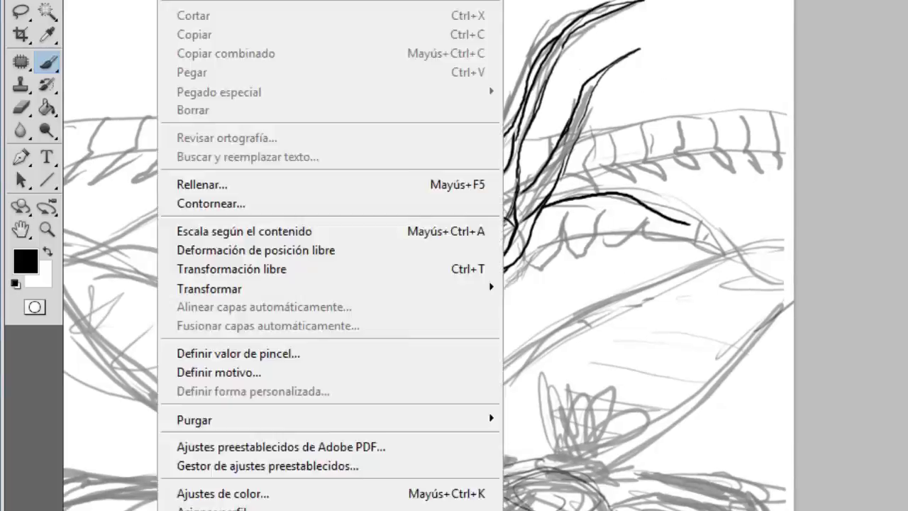
- Redo the right horn stroke longer and ink the left spine's lower edge with teeth
{"action": "key", "text": "ctrl+z"}
{"action": "left_click_drag", "start_coordinate": [546, 196], "coordinate": [766, 240]}
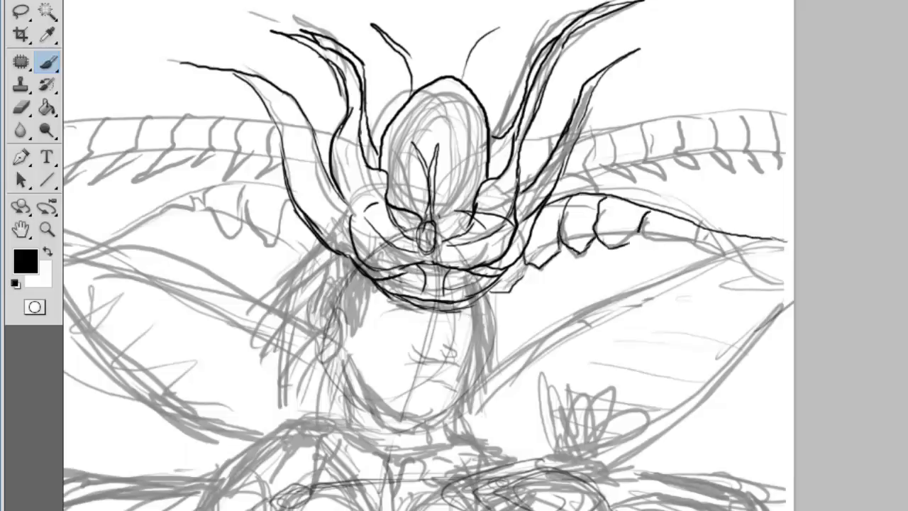
{"action": "left_click_drag", "start_coordinate": [284, 234], "coordinate": [454, 254]}
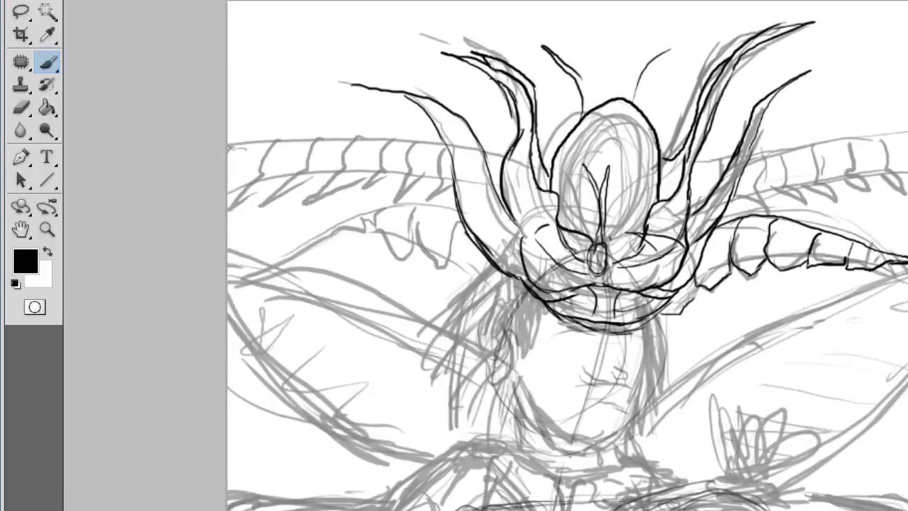
{"action": "left_click_drag", "start_coordinate": [267, 255], "coordinate": [460, 204]}
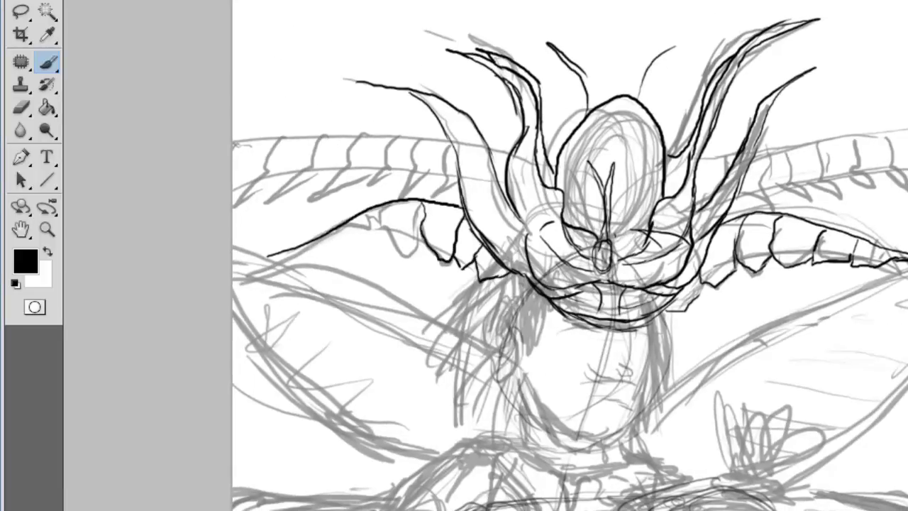
- Ink the upper-right spine outline with segment dividers and teeth
{"action": "left_click_drag", "start_coordinate": [497, 284], "coordinate": [352, 299]}
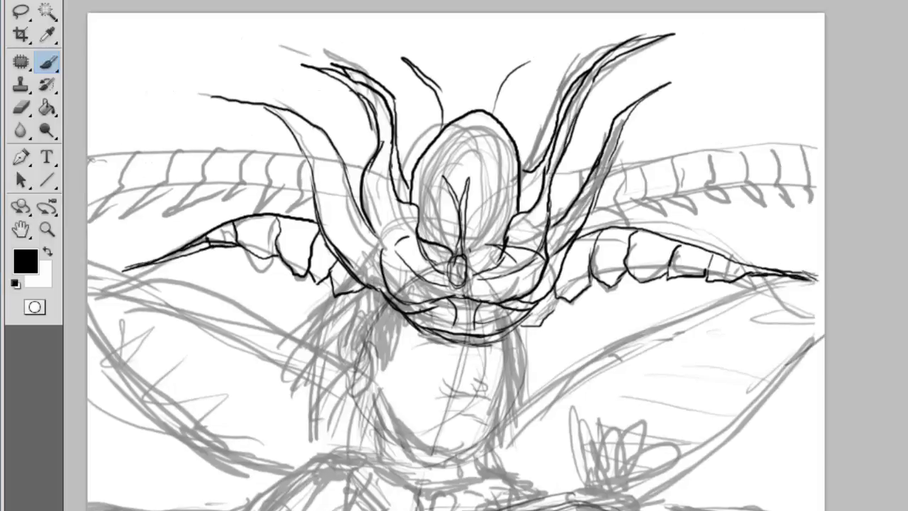
{"action": "key", "text": "ctrl+minus"}
{"action": "left_click", "coordinate": [595, 61], "text": "ctrl"}
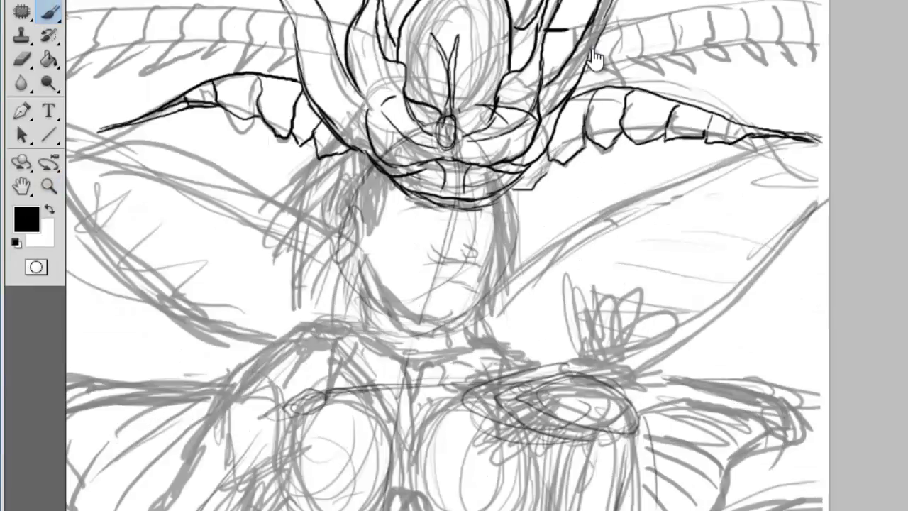
{"action": "mouse_move", "coordinate": [615, 28]}
{"action": "left_mouse_down"}
{"action": "mouse_move", "coordinate": [619, 71]}
{"action": "mouse_move", "coordinate": [662, 71]}
{"action": "left_mouse_up"}
{"action": "mouse_move", "coordinate": [660, 28]}
{"action": "left_mouse_down"}
{"action": "mouse_move", "coordinate": [681, 19]}
{"action": "mouse_move", "coordinate": [675, 44]}
{"action": "mouse_move", "coordinate": [714, 3]}
{"action": "mouse_move", "coordinate": [716, 41]}
{"action": "mouse_move", "coordinate": [738, 71]}
{"action": "left_mouse_up"}
{"action": "mouse_move", "coordinate": [713, 7]}
{"action": "left_mouse_down"}
{"action": "mouse_move", "coordinate": [760, 2]}
{"action": "mouse_move", "coordinate": [781, 71]}
{"action": "left_mouse_up"}
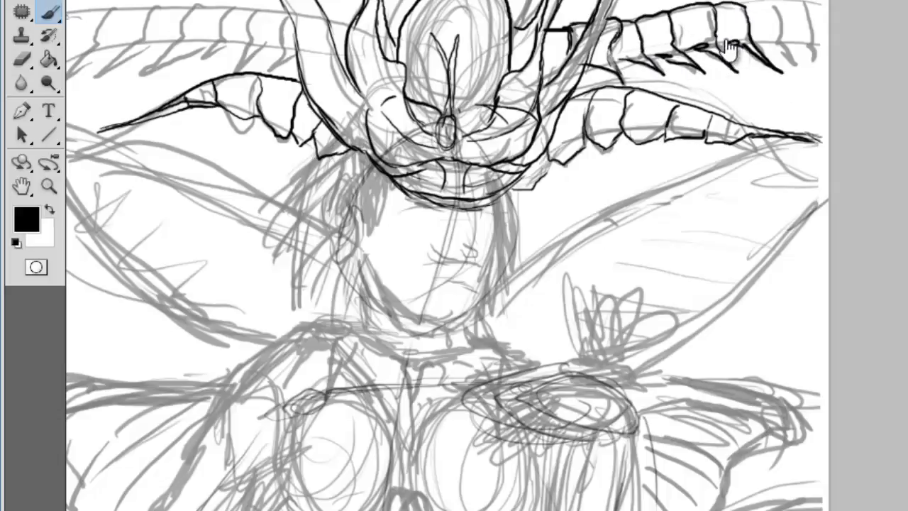
{"action": "left_click_drag", "start_coordinate": [760, 4], "coordinate": [809, 1]}
{"action": "left_click_drag", "start_coordinate": [763, 39], "coordinate": [813, 67]}
- Ink the upper-left spine teeth, extending them out to the canvas edge
{"action": "mouse_move", "coordinate": [338, 36]}
{"action": "left_mouse_down"}
{"action": "mouse_move", "coordinate": [521, 78]}
{"action": "mouse_move", "coordinate": [555, 114]}
{"action": "left_mouse_up"}
{"action": "mouse_move", "coordinate": [508, 93]}
{"action": "left_mouse_down"}
{"action": "mouse_move", "coordinate": [489, 149]}
{"action": "mouse_move", "coordinate": [454, 146]}
{"action": "left_mouse_up"}
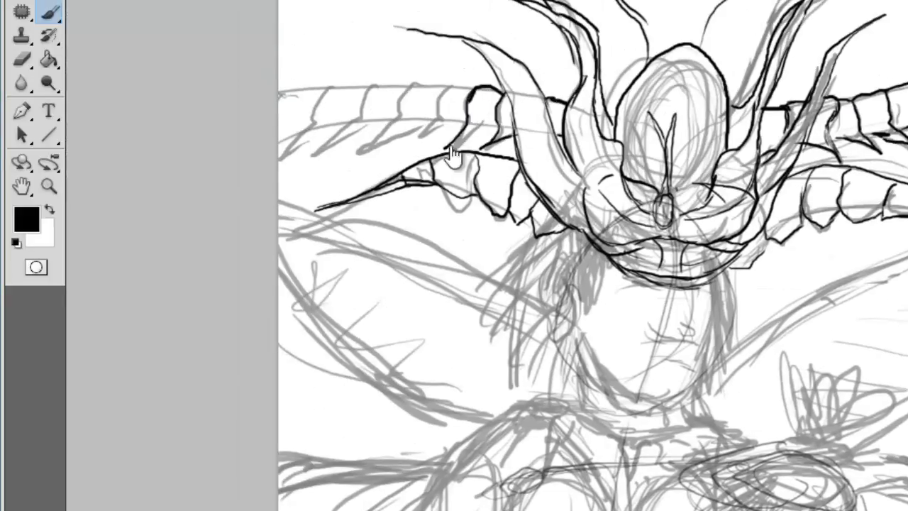
{"action": "left_click_drag", "start_coordinate": [469, 84], "coordinate": [426, 149]}
{"action": "left_click_drag", "start_coordinate": [440, 79], "coordinate": [397, 121]}
{"action": "mouse_move", "coordinate": [396, 84]}
{"action": "left_mouse_down"}
{"action": "mouse_move", "coordinate": [416, 135]}
{"action": "mouse_move", "coordinate": [361, 132]}
{"action": "mouse_move", "coordinate": [340, 93]}
{"action": "left_mouse_up"}
{"action": "left_click_drag", "start_coordinate": [280, 152], "coordinate": [328, 98]}
- Zoom in on the face and set a smaller brush for fine lines
{"action": "left_click_drag", "start_coordinate": [312, 135], "coordinate": [149, 36]}
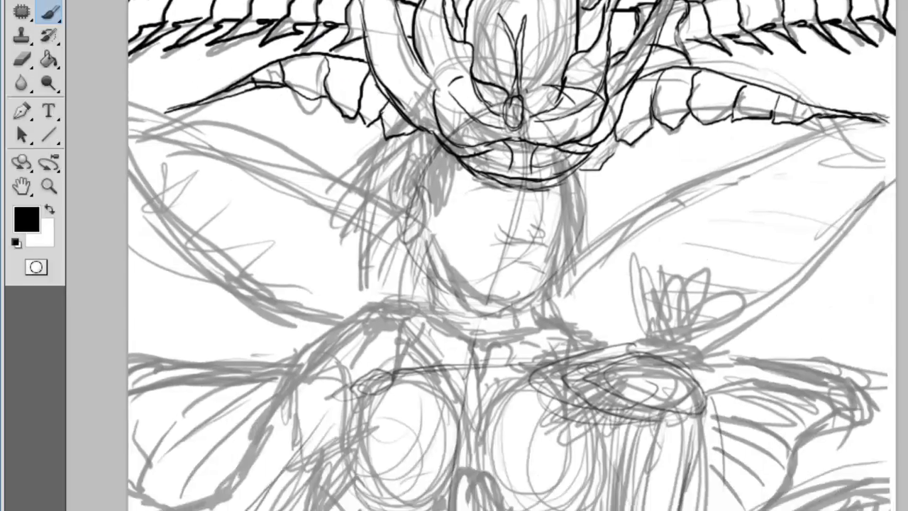
{"action": "left_click", "coordinate": [48, 184]}
{"action": "left_click", "coordinate": [551, 211]}
{"action": "left_click", "coordinate": [53, 17]}
{"action": "right_click", "coordinate": [348, 157]}
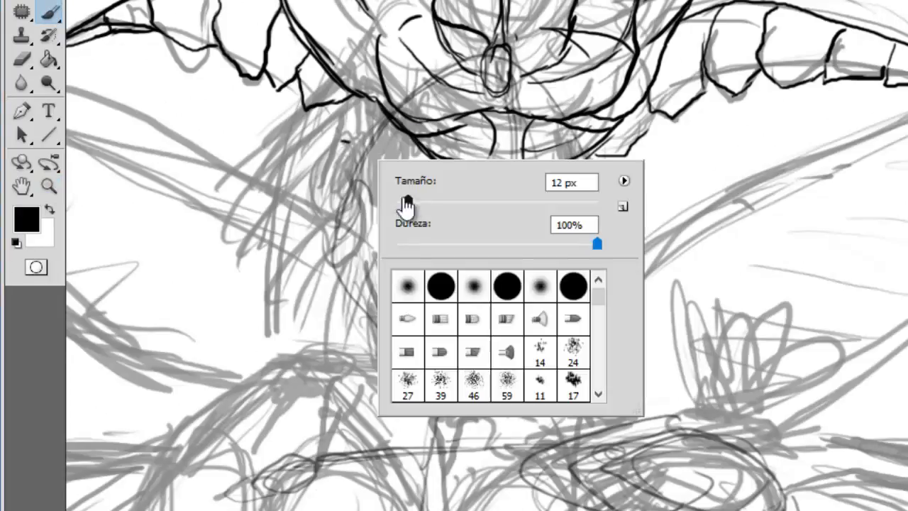
- Ink the ear left of the face with an inner ear line and small earring
{"action": "left_click_drag", "start_coordinate": [348, 142], "coordinate": [352, 256]}
{"action": "left_click_drag", "start_coordinate": [328, 161], "coordinate": [340, 242]}
{"action": "left_click_drag", "start_coordinate": [419, 146], "coordinate": [415, 191]}
{"action": "key", "text": "ctrl+z"}
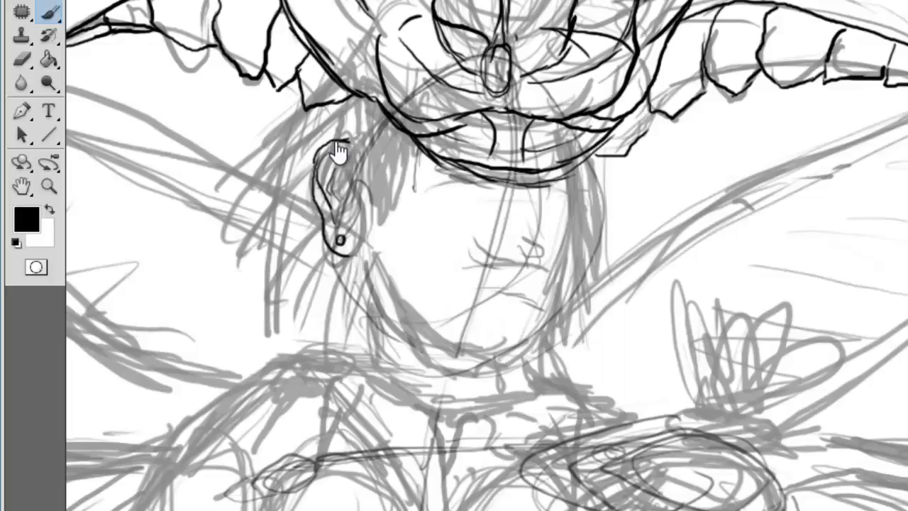
{"action": "mouse_move", "coordinate": [351, 127]}
{"action": "left_mouse_down"}
{"action": "mouse_move", "coordinate": [333, 169]}
{"action": "mouse_move", "coordinate": [348, 213]}
{"action": "mouse_move", "coordinate": [348, 298]}
{"action": "left_mouse_up"}
- Hatch hair strands between the ear and face and around the ear
{"action": "left_click_drag", "start_coordinate": [376, 160], "coordinate": [362, 263]}
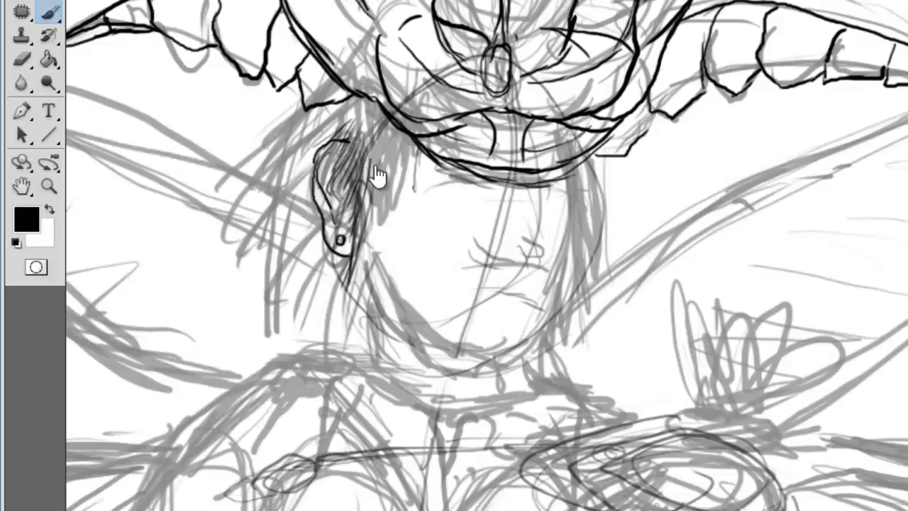
{"action": "left_click_drag", "start_coordinate": [426, 162], "coordinate": [429, 200]}
{"action": "mouse_move", "coordinate": [411, 134]}
{"action": "left_mouse_down"}
{"action": "mouse_move", "coordinate": [408, 203]}
{"action": "mouse_move", "coordinate": [376, 240]}
{"action": "mouse_move", "coordinate": [348, 319]}
{"action": "left_mouse_up"}
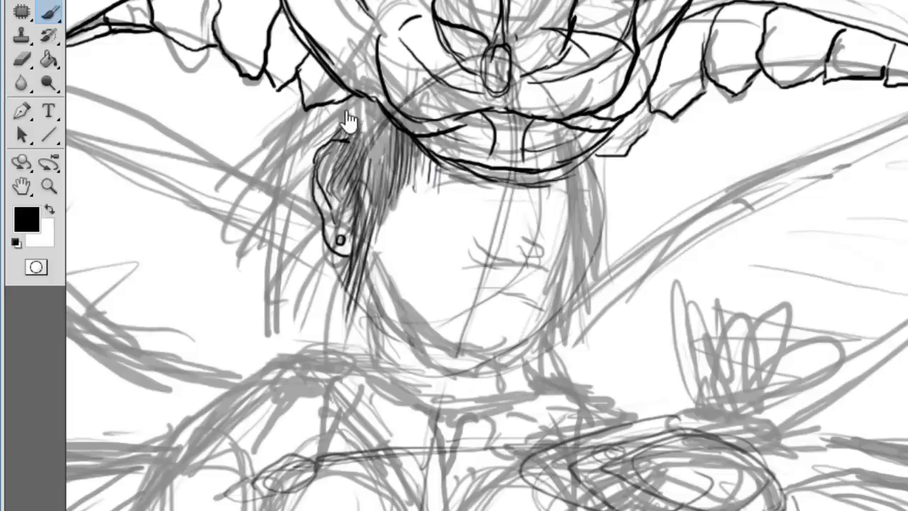
{"action": "left_click_drag", "start_coordinate": [383, 121], "coordinate": [369, 174]}
{"action": "left_click_drag", "start_coordinate": [334, 103], "coordinate": [277, 139]}
{"action": "left_click_drag", "start_coordinate": [320, 213], "coordinate": [298, 310]}
- Extend and thicken long hair strands falling left of and below the ear
{"action": "mouse_move", "coordinate": [334, 257]}
{"action": "left_mouse_down"}
{"action": "mouse_move", "coordinate": [298, 363]}
{"action": "mouse_move", "coordinate": [277, 362]}
{"action": "left_mouse_up"}
{"action": "left_click_drag", "start_coordinate": [313, 107], "coordinate": [237, 177]}
{"action": "mouse_move", "coordinate": [284, 134]}
{"action": "left_mouse_down"}
{"action": "mouse_move", "coordinate": [213, 199]}
{"action": "mouse_move", "coordinate": [207, 245]}
{"action": "left_mouse_up"}
{"action": "left_click_drag", "start_coordinate": [278, 170], "coordinate": [199, 278]}
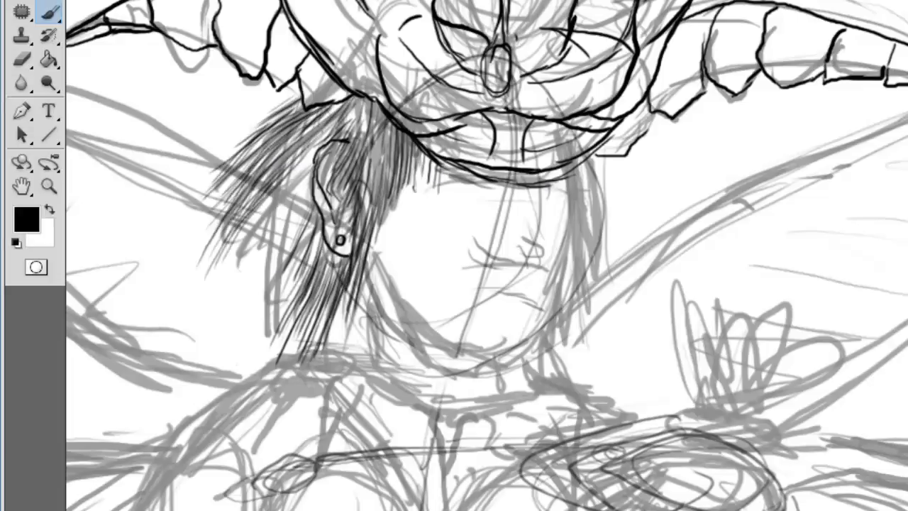
{"action": "left_click_drag", "start_coordinate": [319, 142], "coordinate": [220, 383]}
{"action": "left_click_drag", "start_coordinate": [386, 181], "coordinate": [355, 341]}
- Ink the jaw and chin contour and long hair strands down the face's right side
{"action": "left_click_drag", "start_coordinate": [374, 259], "coordinate": [561, 243]}
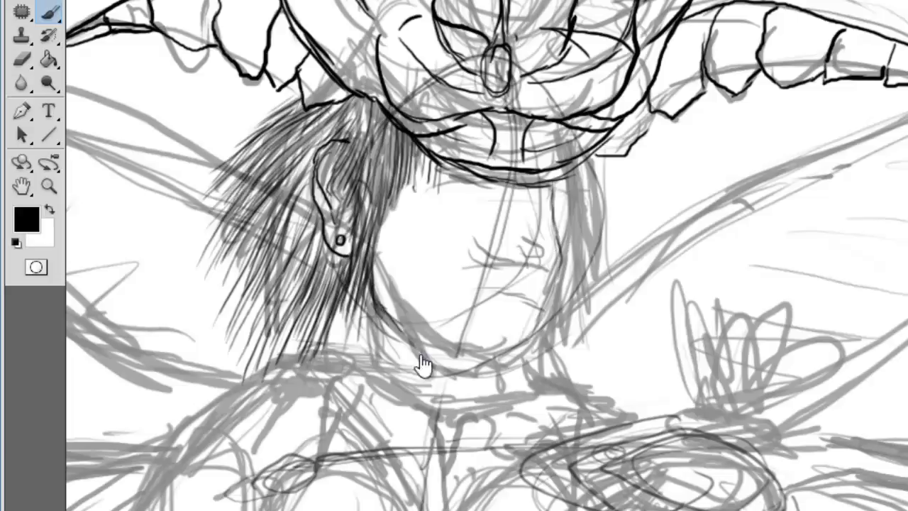
{"action": "left_click_drag", "start_coordinate": [567, 172], "coordinate": [560, 256]}
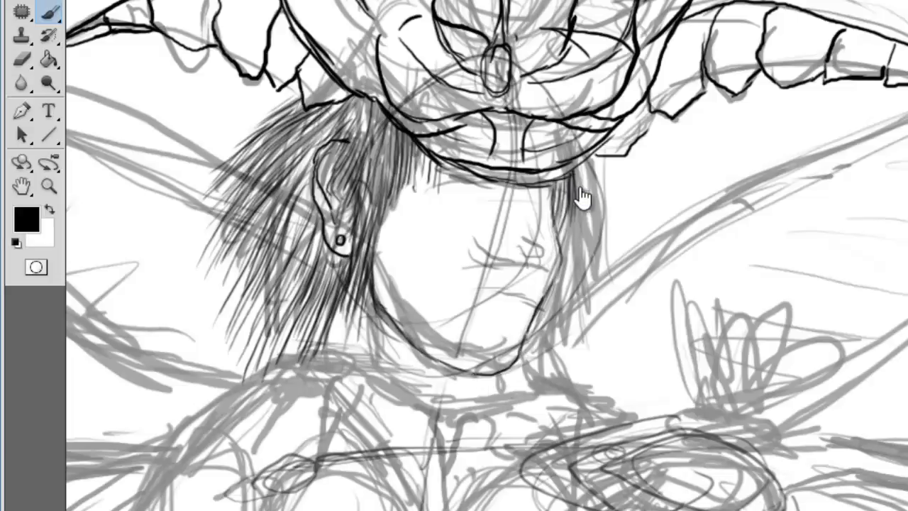
{"action": "left_click_drag", "start_coordinate": [610, 142], "coordinate": [603, 266]}
{"action": "left_click_drag", "start_coordinate": [592, 164], "coordinate": [581, 271]}
{"action": "left_click_drag", "start_coordinate": [578, 193], "coordinate": [568, 245]}
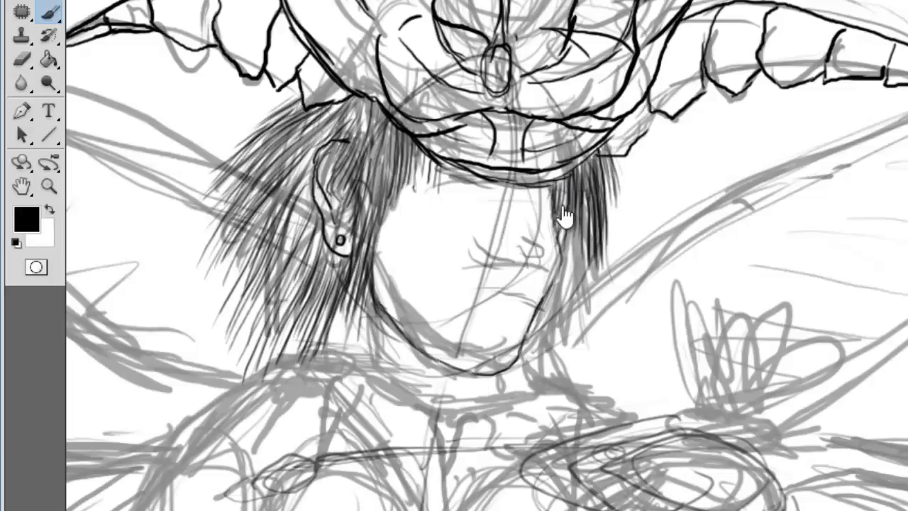
{"action": "left_click_drag", "start_coordinate": [568, 213], "coordinate": [539, 359]}
{"action": "left_click_drag", "start_coordinate": [588, 223], "coordinate": [561, 376]}
{"action": "left_click_drag", "start_coordinate": [616, 183], "coordinate": [603, 273]}
- Add more hair strands over the left side of the head
{"action": "left_click_drag", "start_coordinate": [305, 107], "coordinate": [284, 263]}
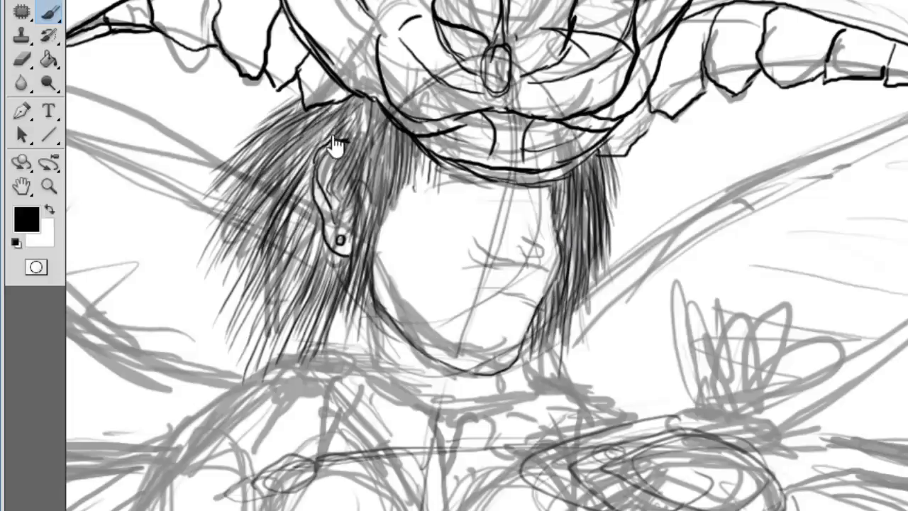
{"action": "left_click_drag", "start_coordinate": [355, 107], "coordinate": [341, 202]}
{"action": "left_click_drag", "start_coordinate": [376, 135], "coordinate": [354, 319]}
{"action": "left_click_drag", "start_coordinate": [426, 153], "coordinate": [419, 192]}
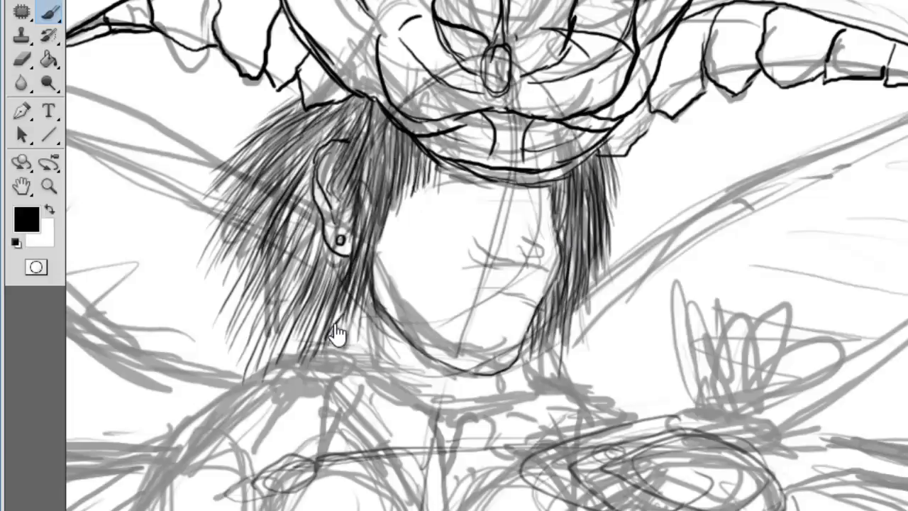
- Ink the collar line, V fold at the neck and curved right collar edge
{"action": "left_click_drag", "start_coordinate": [334, 333], "coordinate": [326, 114]}
{"action": "mouse_move", "coordinate": [330, 155]}
{"action": "left_mouse_down"}
{"action": "mouse_move", "coordinate": [323, 211]}
{"action": "mouse_move", "coordinate": [341, 178]}
{"action": "left_mouse_up"}
{"action": "mouse_move", "coordinate": [364, 70]}
{"action": "left_mouse_down"}
{"action": "mouse_move", "coordinate": [365, 126]}
{"action": "mouse_move", "coordinate": [426, 178]}
{"action": "mouse_move", "coordinate": [457, 190]}
{"action": "left_mouse_up"}
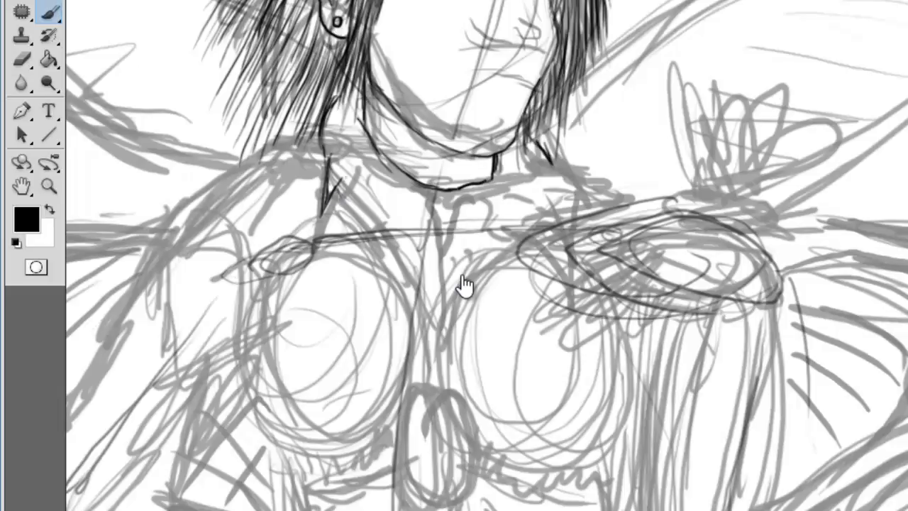
- Ink the right shoulder curve and the chest centre line
{"action": "mouse_move", "coordinate": [537, 193]}
{"action": "left_mouse_down"}
{"action": "mouse_move", "coordinate": [455, 340]}
{"action": "mouse_move", "coordinate": [452, 380]}
{"action": "left_mouse_up"}
{"action": "mouse_move", "coordinate": [377, 163]}
{"action": "left_mouse_down"}
{"action": "mouse_move", "coordinate": [442, 260]}
{"action": "mouse_move", "coordinate": [440, 330]}
{"action": "left_mouse_up"}
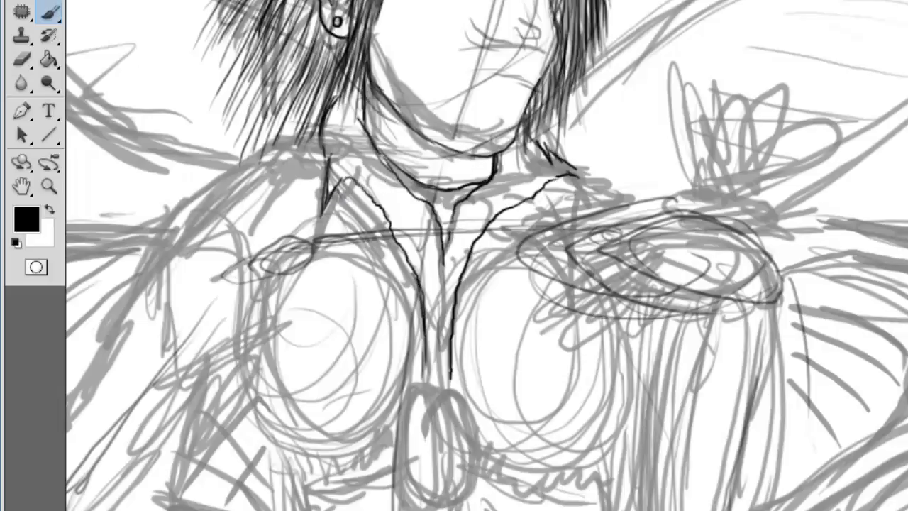
{"action": "scroll", "coordinate": [455, 255], "scroll_direction": "down", "scroll_amount": 5}
{"action": "mouse_move", "coordinate": [419, 130]}
{"action": "left_mouse_down"}
{"action": "mouse_move", "coordinate": [389, 197]}
{"action": "mouse_move", "coordinate": [455, 253]}
{"action": "mouse_move", "coordinate": [426, 129]}
{"action": "left_mouse_up"}
- Ink the strands hanging below the oval pendant
{"action": "left_click_drag", "start_coordinate": [409, 247], "coordinate": [383, 488]}
{"action": "mouse_move", "coordinate": [449, 244]}
{"action": "left_mouse_down"}
{"action": "mouse_move", "coordinate": [456, 300]}
{"action": "mouse_move", "coordinate": [435, 488]}
{"action": "left_mouse_up"}
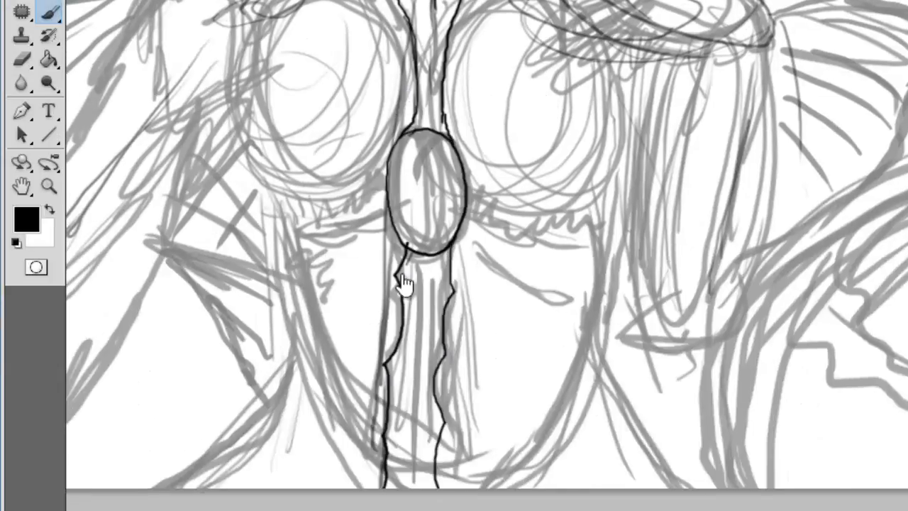
{"action": "left_click_drag", "start_coordinate": [406, 256], "coordinate": [388, 419]}
{"action": "left_click_drag", "start_coordinate": [424, 270], "coordinate": [437, 454]}
- Outline the left shoulder and the long cape edges down the left side
{"action": "left_click_drag", "start_coordinate": [422, 146], "coordinate": [645, 174]}
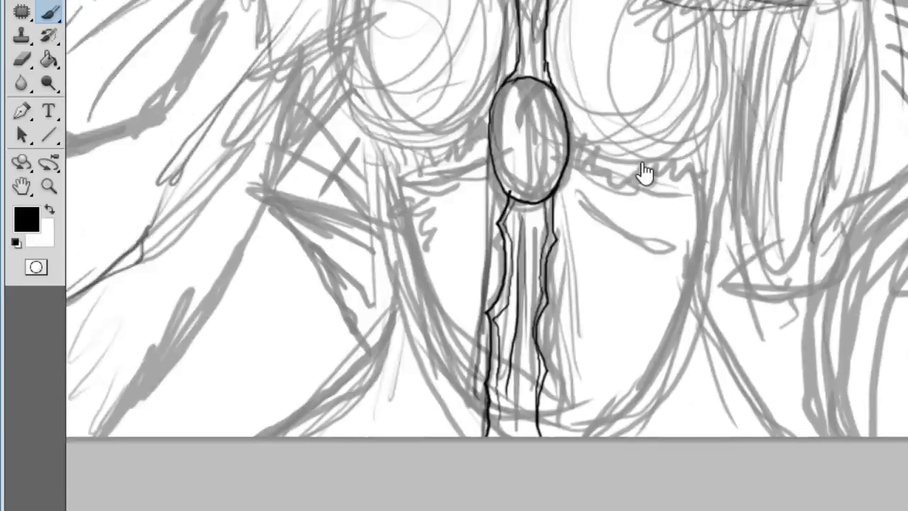
{"action": "mouse_move", "coordinate": [426, 1]}
{"action": "left_mouse_down"}
{"action": "mouse_move", "coordinate": [305, 139]}
{"action": "mouse_move", "coordinate": [427, 220]}
{"action": "left_mouse_up"}
{"action": "left_click_drag", "start_coordinate": [328, 121], "coordinate": [429, 217]}
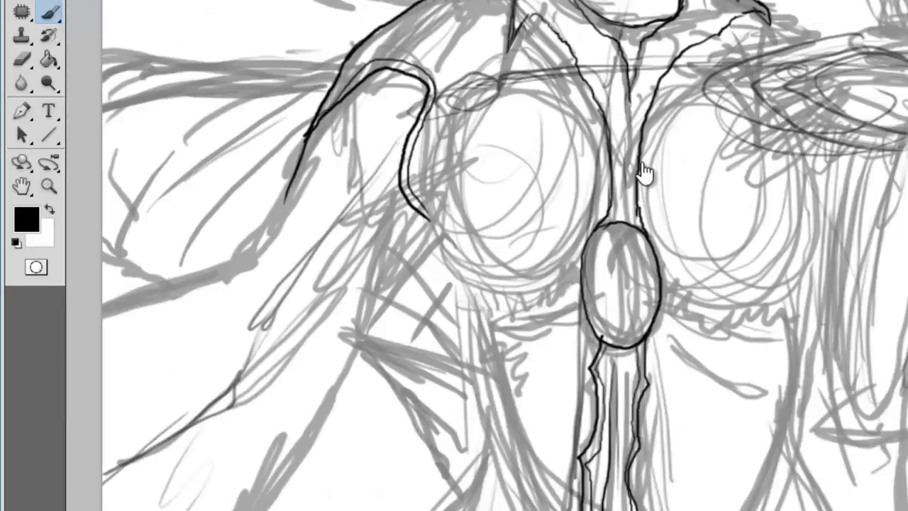
{"action": "left_click_drag", "start_coordinate": [305, 145], "coordinate": [103, 334]}
{"action": "left_click_drag", "start_coordinate": [417, 213], "coordinate": [263, 510]}
- Add hatching and extend the jagged cape edge
{"action": "left_click_drag", "start_coordinate": [645, 174], "coordinate": [644, 174]}
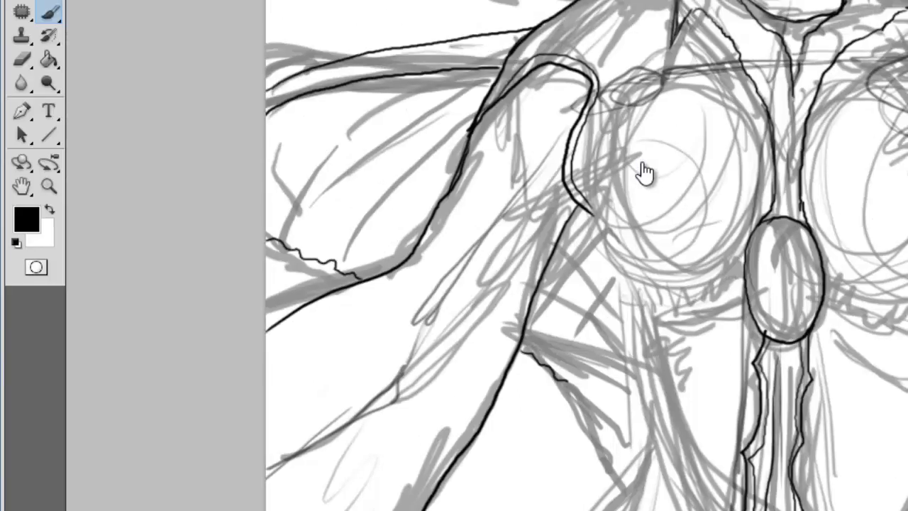
{"action": "left_click_drag", "start_coordinate": [568, 380], "coordinate": [624, 467]}
{"action": "left_click_drag", "start_coordinate": [405, 92], "coordinate": [305, 171]}
{"action": "left_click_drag", "start_coordinate": [475, 114], "coordinate": [319, 241]}
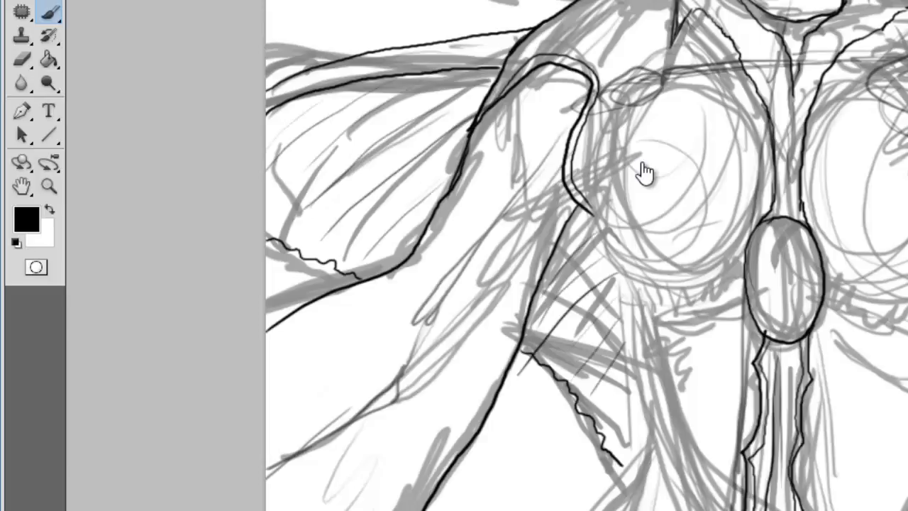
- Switch to a 6 px brush and draw fine ruffle strokes below the pendant
{"action": "left_click_drag", "start_coordinate": [644, 174], "coordinate": [644, 174]}
{"action": "right_click", "coordinate": [644, 173]}
{"action": "mouse_move", "coordinate": [249, 146]}
{"action": "left_mouse_down"}
{"action": "mouse_move", "coordinate": [248, 341]}
{"action": "mouse_move", "coordinate": [335, 433]}
{"action": "left_mouse_up"}
{"action": "right_click", "coordinate": [703, 303]}
{"action": "left_click_drag", "start_coordinate": [244, 348], "coordinate": [138, 433]}
{"action": "right_click", "coordinate": [662, 275]}
{"action": "key", "text": "Return"}
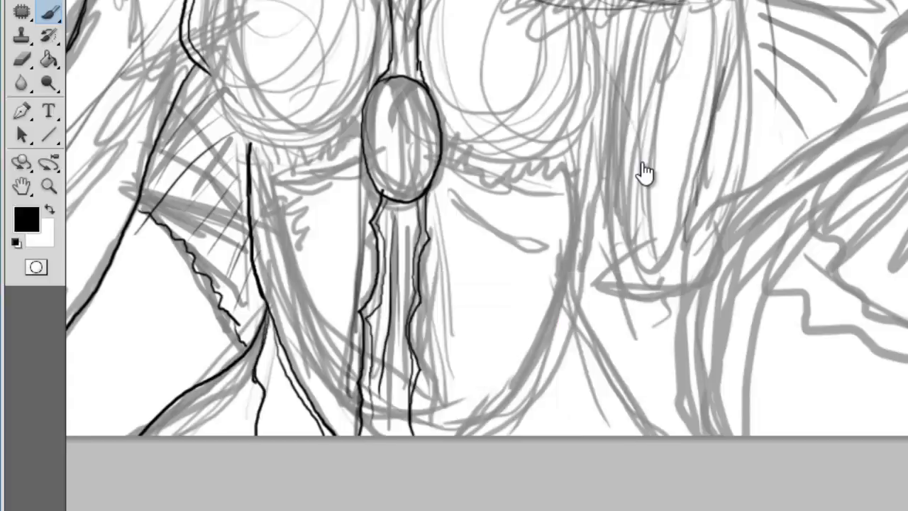
{"action": "left_click_drag", "start_coordinate": [260, 348], "coordinate": [294, 429]}
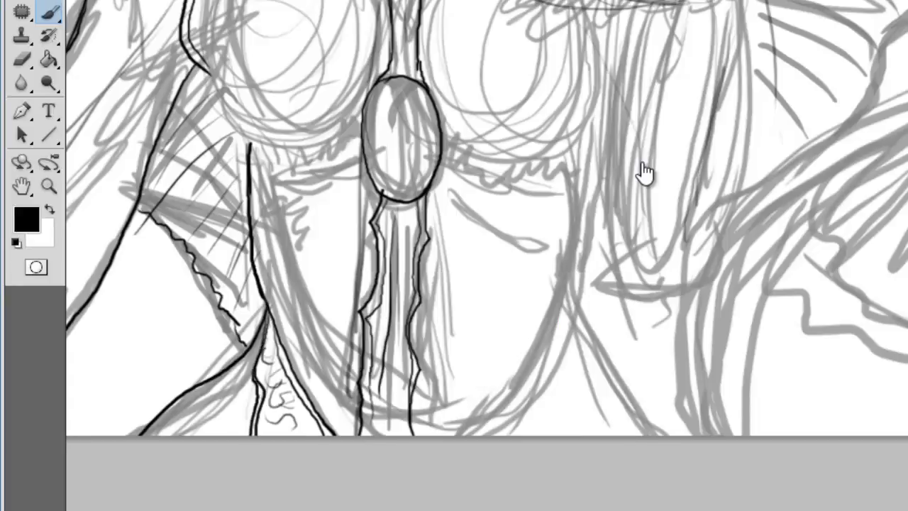
{"action": "left_click_drag", "start_coordinate": [644, 174], "coordinate": [359, 142]}
- Zoom out and ink the upper edge of the lower-right shape
{"action": "key", "text": "z"}
{"action": "left_click", "coordinate": [641, 162], "text": "alt"}
{"action": "key", "text": "b"}
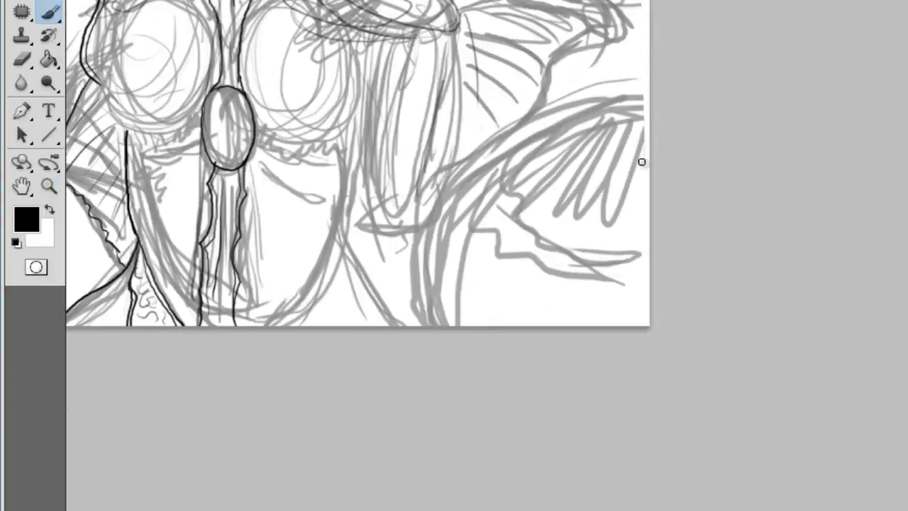
{"action": "right_click", "coordinate": [572, 124]}
{"action": "mouse_move", "coordinate": [501, 184]}
{"action": "left_mouse_down"}
{"action": "mouse_move", "coordinate": [528, 124]}
{"action": "mouse_move", "coordinate": [617, 98]}
{"action": "left_mouse_up"}
{"action": "key", "text": "Return"}
- Ink the lower, bottom and outer contours of the lower-right shape
{"action": "left_click_drag", "start_coordinate": [525, 227], "coordinate": [647, 257]}
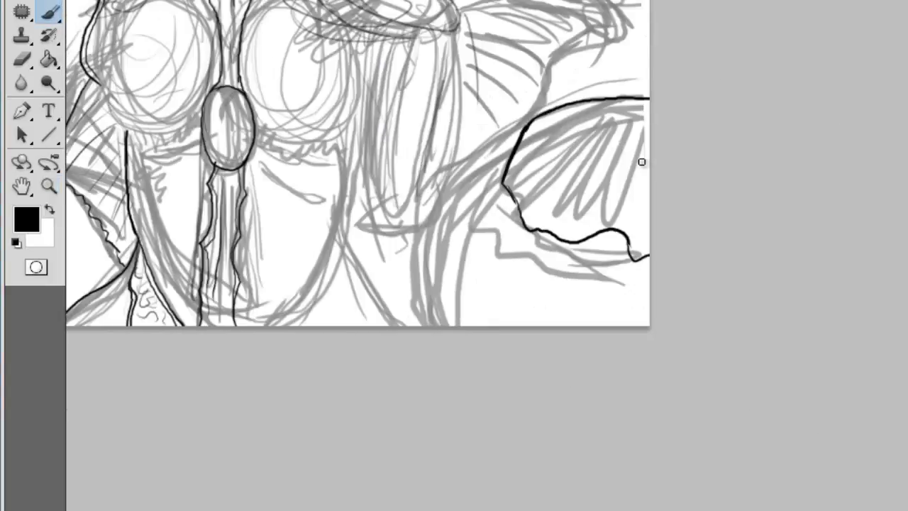
{"action": "left_click_drag", "start_coordinate": [559, 110], "coordinate": [526, 187]}
{"action": "left_click_drag", "start_coordinate": [611, 108], "coordinate": [625, 234]}
{"action": "left_click_drag", "start_coordinate": [638, 103], "coordinate": [630, 162]}
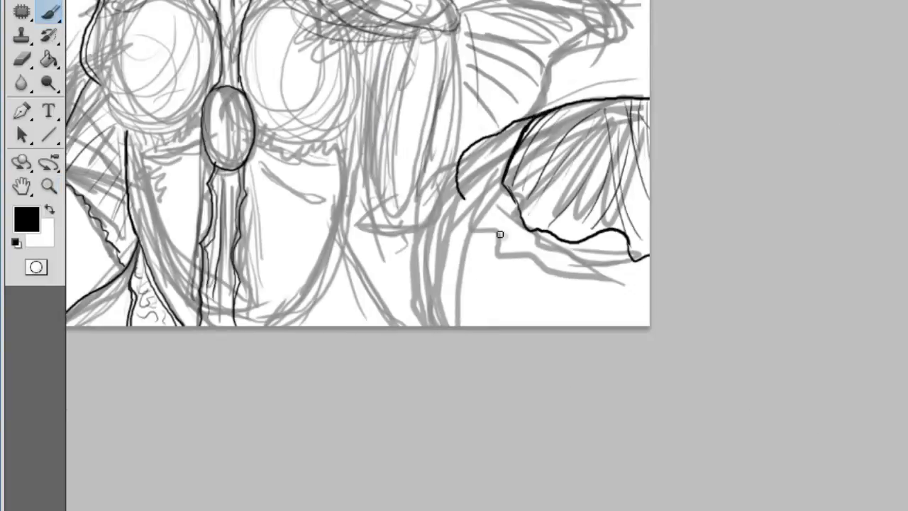
{"action": "left_click_drag", "start_coordinate": [509, 227], "coordinate": [649, 270]}
{"action": "mouse_move", "coordinate": [462, 154]}
{"action": "left_mouse_down"}
{"action": "mouse_move", "coordinate": [410, 207]}
{"action": "mouse_move", "coordinate": [403, 325]}
{"action": "left_mouse_up"}
{"action": "mouse_move", "coordinate": [461, 239]}
{"action": "left_mouse_down"}
{"action": "mouse_move", "coordinate": [501, 236]}
{"action": "mouse_move", "coordinate": [449, 270]}
{"action": "mouse_move", "coordinate": [534, 263]}
{"action": "left_mouse_up"}
- Add small hatching strokes inside the lower-right shape
{"action": "left_click_drag", "start_coordinate": [507, 292], "coordinate": [543, 269]}
{"action": "left_click_drag", "start_coordinate": [539, 312], "coordinate": [600, 289]}
{"action": "left_click_drag", "start_coordinate": [604, 311], "coordinate": [603, 291]}
{"action": "scroll", "coordinate": [466, 171], "scroll_direction": "down", "scroll_amount": 2}
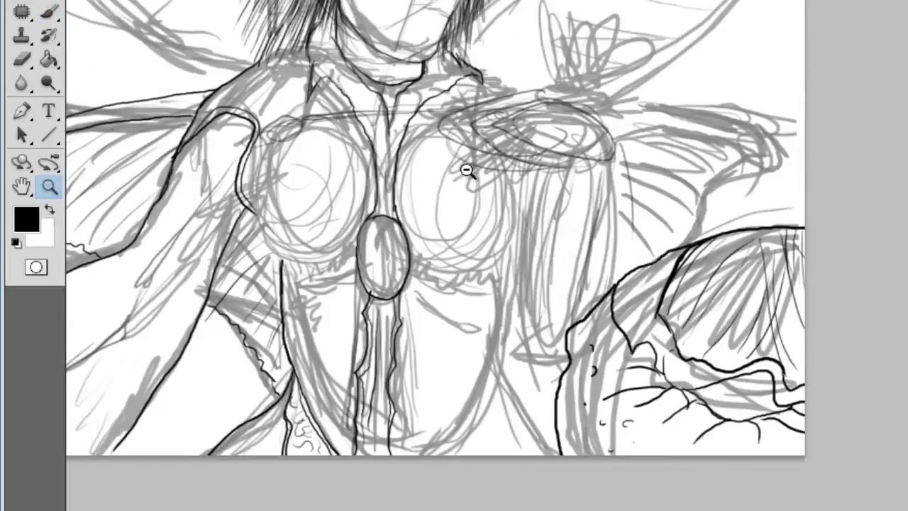
{"action": "scroll", "coordinate": [466, 170], "scroll_direction": "up", "scroll_amount": 2}
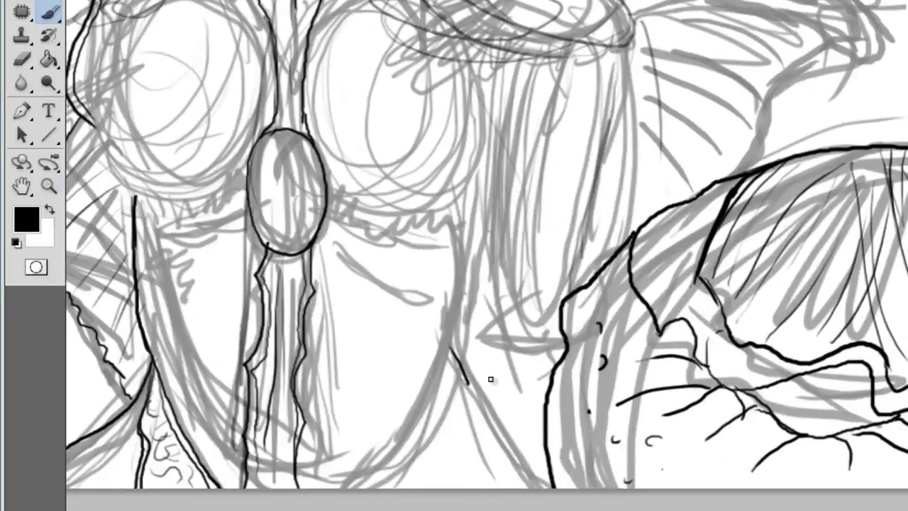
- Draw the teardrop pendant hanging below the chest
{"action": "left_click_drag", "start_coordinate": [454, 366], "coordinate": [465, 483]}
{"action": "right_click", "coordinate": [482, 316]}
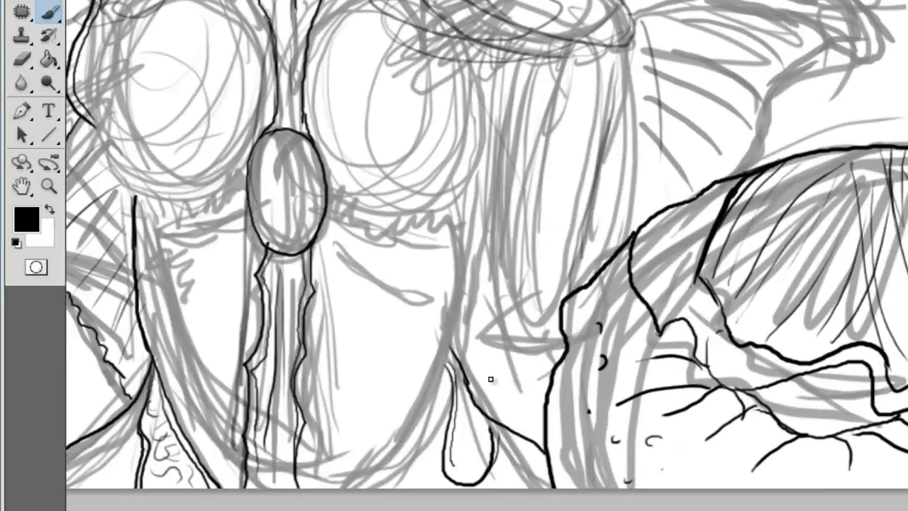
{"action": "left_click_drag", "start_coordinate": [456, 408], "coordinate": [468, 468]}
{"action": "right_click", "coordinate": [461, 317]}
{"action": "key", "text": "Escape"}
- Erase the stray mouth line, then ink headdress lines and the bangs edge
{"action": "scroll", "coordinate": [368, 174], "scroll_direction": "down", "scroll_amount": 2}
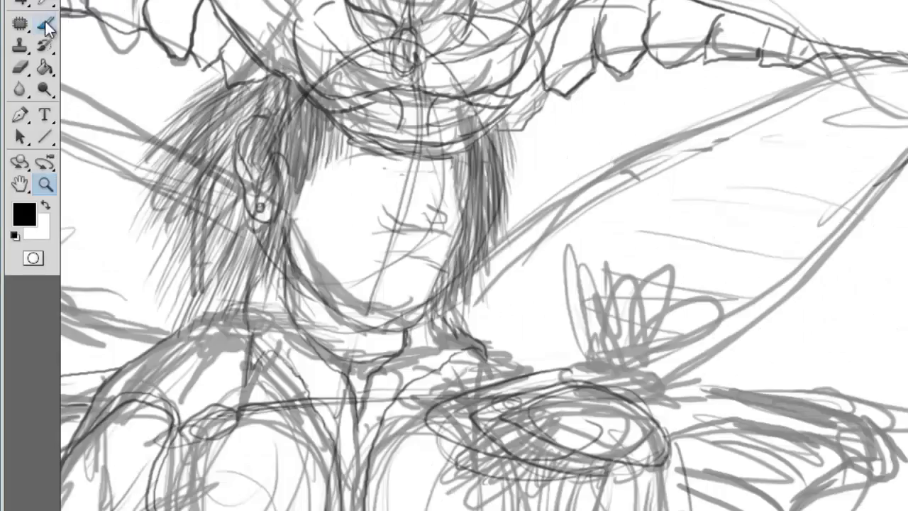
{"action": "left_click_drag", "start_coordinate": [405, 225], "coordinate": [440, 225]}
{"action": "key", "text": "b"}
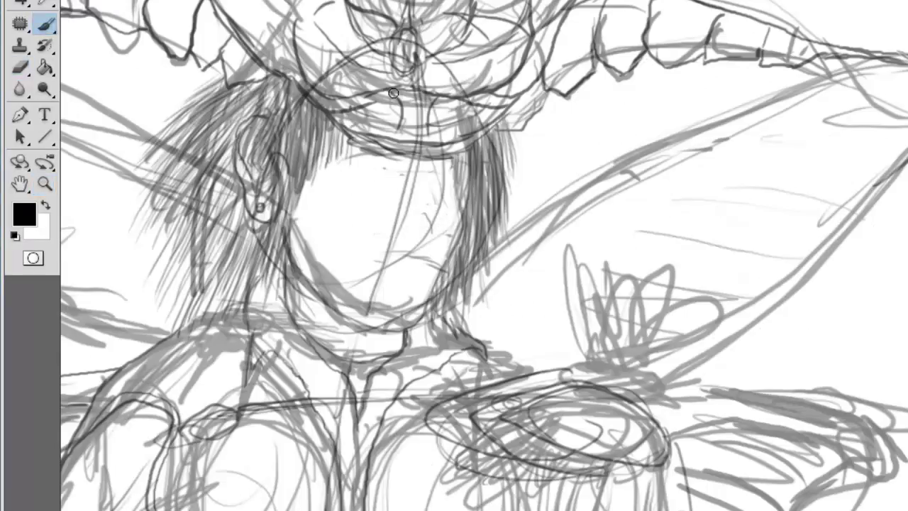
{"action": "left_click_drag", "start_coordinate": [394, 93], "coordinate": [402, 142]}
{"action": "left_click_drag", "start_coordinate": [425, 99], "coordinate": [428, 123]}
{"action": "left_click_drag", "start_coordinate": [389, 163], "coordinate": [402, 164]}
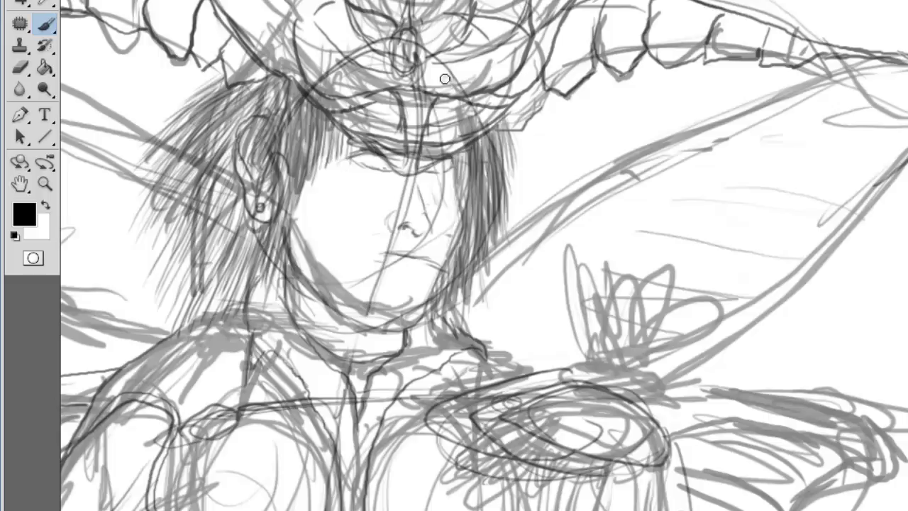
- Outline the shoulder pad with its lower edge and the start of the right arm
{"action": "mouse_move", "coordinate": [503, 365]}
{"action": "left_mouse_down"}
{"action": "mouse_move", "coordinate": [433, 201]}
{"action": "mouse_move", "coordinate": [501, 207]}
{"action": "mouse_move", "coordinate": [359, 250]}
{"action": "left_mouse_up"}
{"action": "mouse_move", "coordinate": [469, 235]}
{"action": "left_mouse_down"}
{"action": "mouse_move", "coordinate": [397, 267]}
{"action": "mouse_move", "coordinate": [434, 277]}
{"action": "mouse_move", "coordinate": [493, 246]}
{"action": "left_mouse_up"}
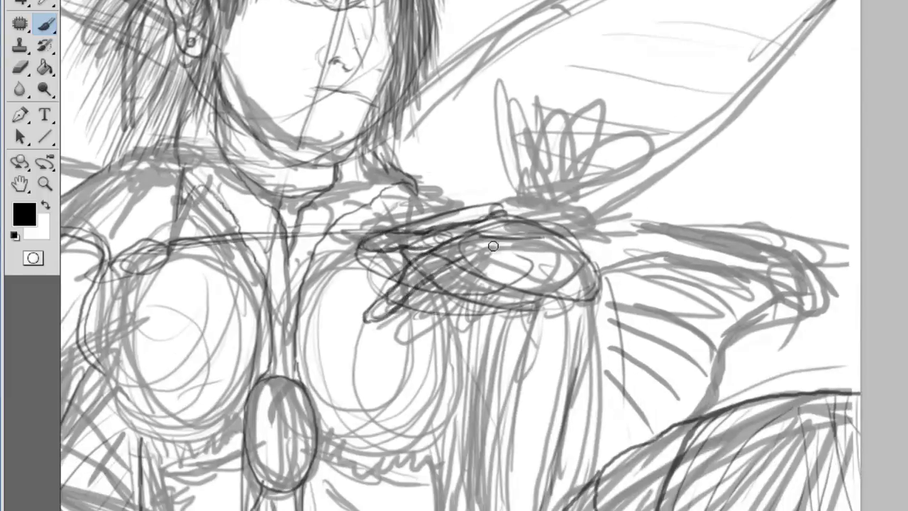
{"action": "left_click_drag", "start_coordinate": [433, 278], "coordinate": [424, 322]}
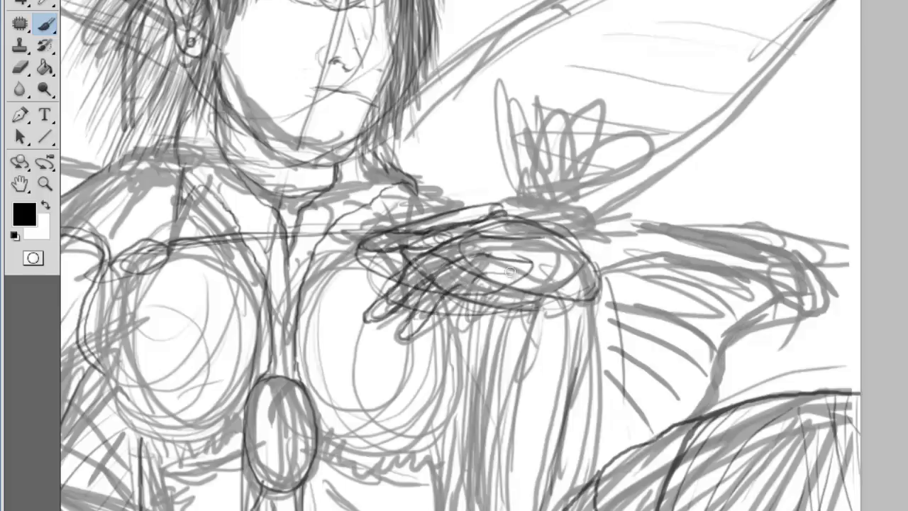
{"action": "mouse_move", "coordinate": [510, 271]}
{"action": "left_mouse_down"}
{"action": "mouse_move", "coordinate": [480, 294]}
{"action": "mouse_move", "coordinate": [568, 305]}
{"action": "left_mouse_up"}
{"action": "mouse_move", "coordinate": [496, 212]}
{"action": "left_mouse_down"}
{"action": "mouse_move", "coordinate": [604, 298]}
{"action": "mouse_move", "coordinate": [599, 430]}
{"action": "left_mouse_up"}
{"action": "left_click_drag", "start_coordinate": [497, 355], "coordinate": [467, 248]}
- Redraw and extend the contour lines down the right arm
{"action": "left_click_drag", "start_coordinate": [508, 202], "coordinate": [481, 321]}
{"action": "left_click_drag", "start_coordinate": [503, 254], "coordinate": [483, 423]}
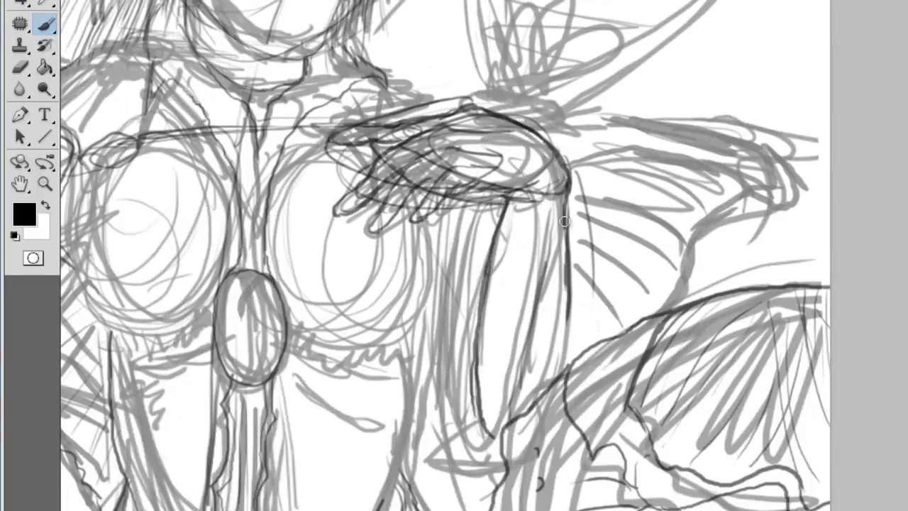
{"action": "mouse_move", "coordinate": [568, 219]}
{"action": "left_mouse_down"}
{"action": "mouse_move", "coordinate": [539, 383]}
{"action": "mouse_move", "coordinate": [546, 348]}
{"action": "left_mouse_up"}
{"action": "key", "text": "e"}
{"action": "key", "text": "b"}
{"action": "left_click_drag", "start_coordinate": [564, 202], "coordinate": [575, 347]}
{"action": "left_click_drag", "start_coordinate": [561, 218], "coordinate": [552, 312]}
{"action": "left_click_drag", "start_coordinate": [554, 278], "coordinate": [525, 403]}
{"action": "left_click_drag", "start_coordinate": [497, 206], "coordinate": [447, 426]}
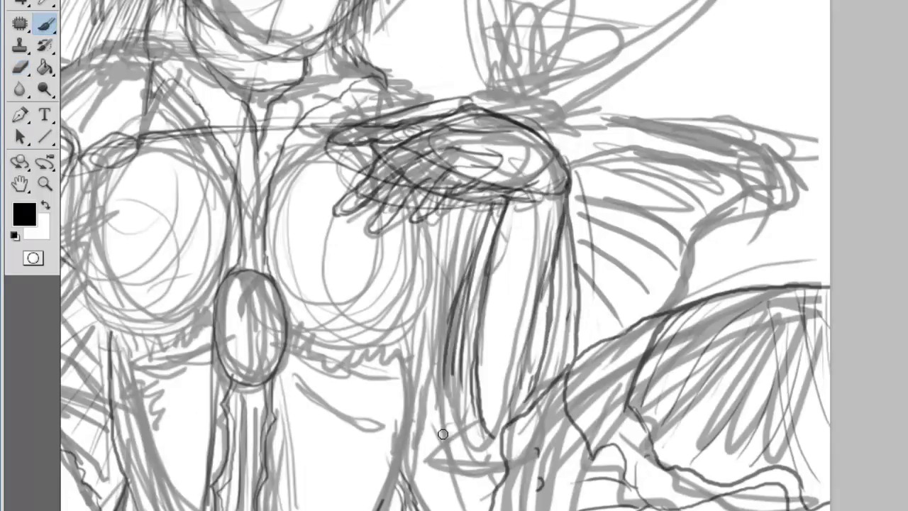
- Ink the butterfly's wings perched on the shoulder
{"action": "mouse_move", "coordinate": [484, 103]}
{"action": "left_mouse_down"}
{"action": "mouse_move", "coordinate": [546, 236]}
{"action": "mouse_move", "coordinate": [481, 282]}
{"action": "mouse_move", "coordinate": [517, 283]}
{"action": "mouse_move", "coordinate": [582, 177]}
{"action": "left_mouse_up"}
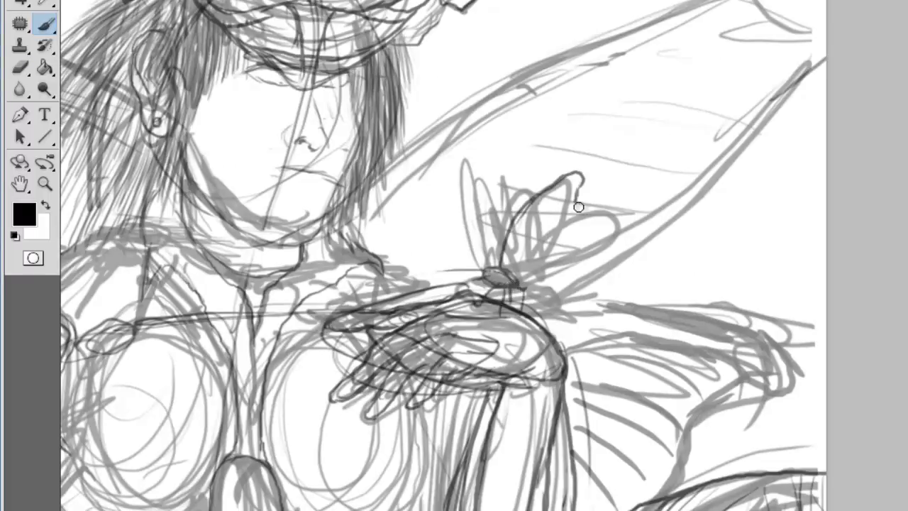
{"action": "mouse_move", "coordinate": [529, 213]}
{"action": "left_mouse_down"}
{"action": "mouse_move", "coordinate": [596, 273]}
{"action": "mouse_move", "coordinate": [505, 284]}
{"action": "left_mouse_up"}
{"action": "mouse_move", "coordinate": [522, 206]}
{"action": "left_mouse_down"}
{"action": "mouse_move", "coordinate": [472, 162]}
{"action": "mouse_move", "coordinate": [490, 270]}
{"action": "left_mouse_up"}
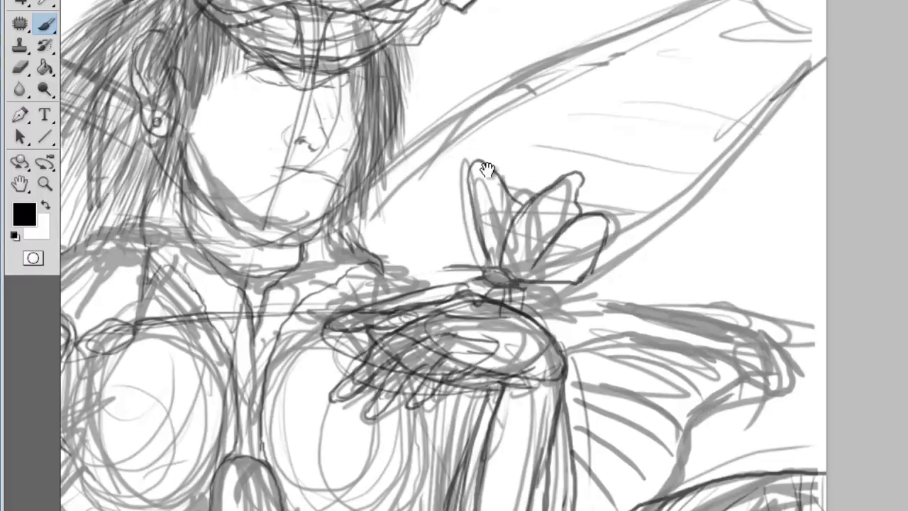
- Ink the curved lower and outer contours of both chest cups
{"action": "mouse_move", "coordinate": [170, 334]}
{"action": "left_mouse_down"}
{"action": "mouse_move", "coordinate": [395, 48]}
{"action": "mouse_move", "coordinate": [384, 78]}
{"action": "left_mouse_up"}
{"action": "mouse_move", "coordinate": [634, 134]}
{"action": "left_mouse_down"}
{"action": "mouse_move", "coordinate": [643, 176]}
{"action": "mouse_move", "coordinate": [498, 239]}
{"action": "mouse_move", "coordinate": [571, 264]}
{"action": "left_mouse_up"}
{"action": "mouse_move", "coordinate": [494, 266]}
{"action": "left_mouse_down"}
{"action": "mouse_move", "coordinate": [614, 262]}
{"action": "mouse_move", "coordinate": [589, 430]}
{"action": "left_mouse_up"}
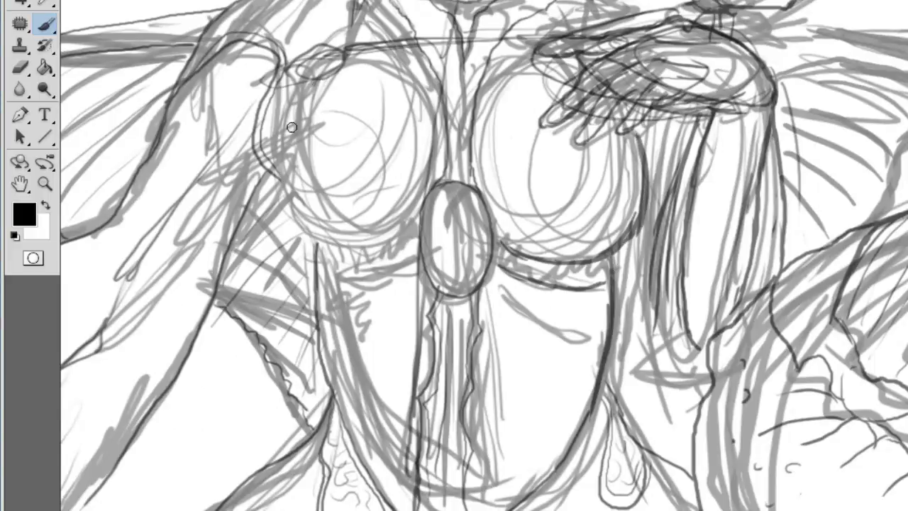
{"action": "mouse_move", "coordinate": [311, 77]}
{"action": "left_mouse_down"}
{"action": "mouse_move", "coordinate": [316, 237]}
{"action": "mouse_move", "coordinate": [417, 227]}
{"action": "left_mouse_up"}
{"action": "left_click_drag", "start_coordinate": [319, 284], "coordinate": [418, 266]}
{"action": "left_click_drag", "start_coordinate": [320, 259], "coordinate": [417, 245]}
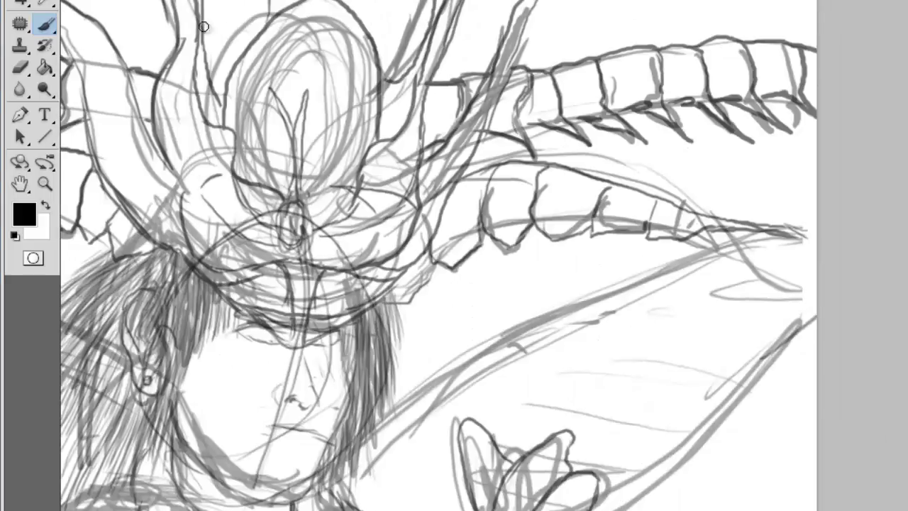
{"action": "key", "text": "ctrl+minus"}
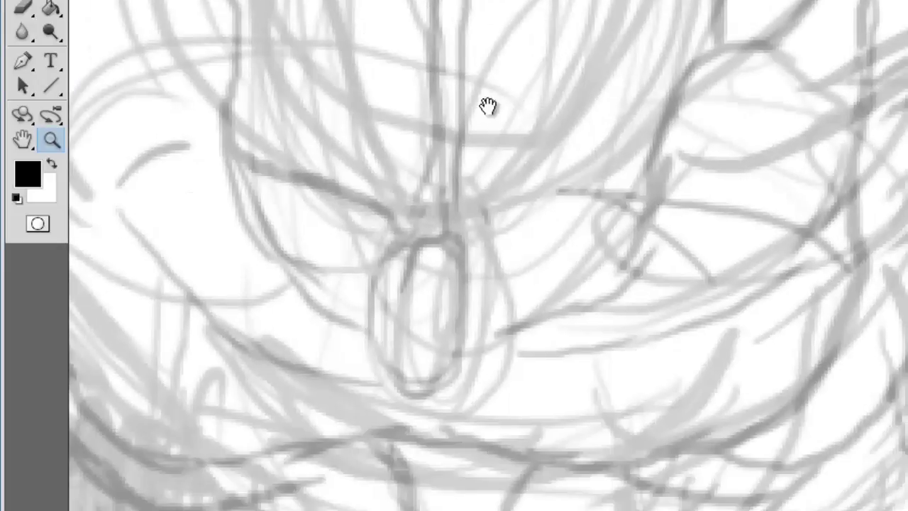
- Ink the small insect ornament and its stem on the headdress
{"action": "key", "text": "b"}
{"action": "right_click", "coordinate": [449, 95]}
{"action": "mouse_move", "coordinate": [395, 267]}
{"action": "left_mouse_down"}
{"action": "mouse_move", "coordinate": [385, 290]}
{"action": "mouse_move", "coordinate": [421, 207]}
{"action": "mouse_move", "coordinate": [450, 219]}
{"action": "mouse_move", "coordinate": [431, 264]}
{"action": "mouse_move", "coordinate": [443, 369]}
{"action": "mouse_move", "coordinate": [419, 326]}
{"action": "mouse_move", "coordinate": [446, 349]}
{"action": "mouse_move", "coordinate": [451, 365]}
{"action": "mouse_move", "coordinate": [433, 381]}
{"action": "mouse_move", "coordinate": [418, 313]}
{"action": "left_mouse_up"}
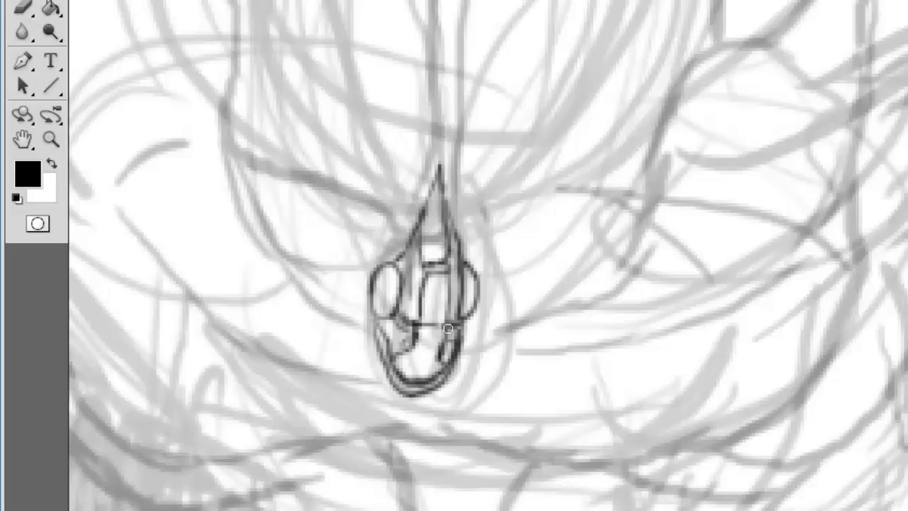
{"action": "mouse_move", "coordinate": [443, 178]}
{"action": "left_mouse_down"}
{"action": "mouse_move", "coordinate": [339, 251]}
{"action": "mouse_move", "coordinate": [369, 28]}
{"action": "mouse_move", "coordinate": [352, 341]}
{"action": "left_mouse_up"}
{"action": "mouse_move", "coordinate": [341, 234]}
{"action": "left_mouse_down"}
{"action": "mouse_move", "coordinate": [284, 0]}
{"action": "mouse_move", "coordinate": [320, 237]}
{"action": "mouse_move", "coordinate": [312, 313]}
{"action": "left_mouse_up"}
{"action": "left_click_drag", "start_coordinate": [284, 12], "coordinate": [333, 171]}
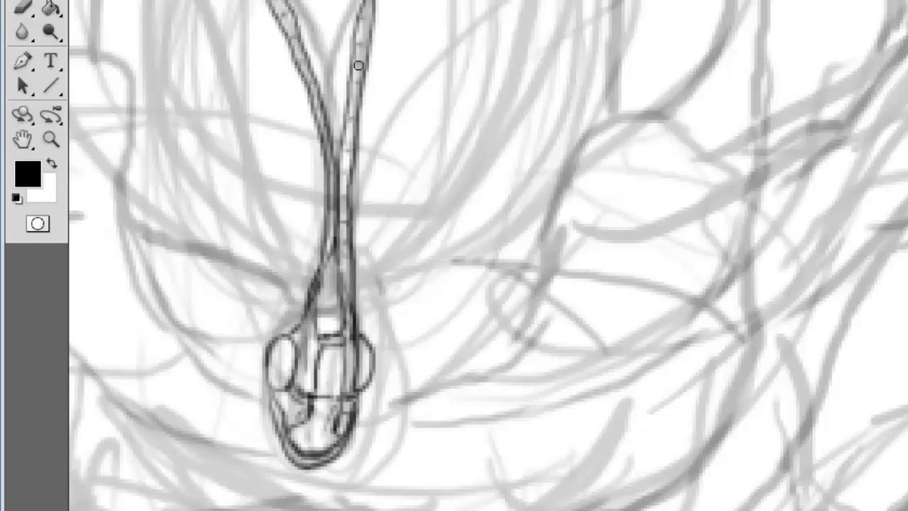
{"action": "left_click", "coordinate": [404, 142], "text": "alt"}
{"action": "right_click", "coordinate": [390, 81]}
{"action": "key", "text": "Escape"}
{"action": "key", "text": "ctrl+plus"}
{"action": "right_click", "coordinate": [537, 195]}
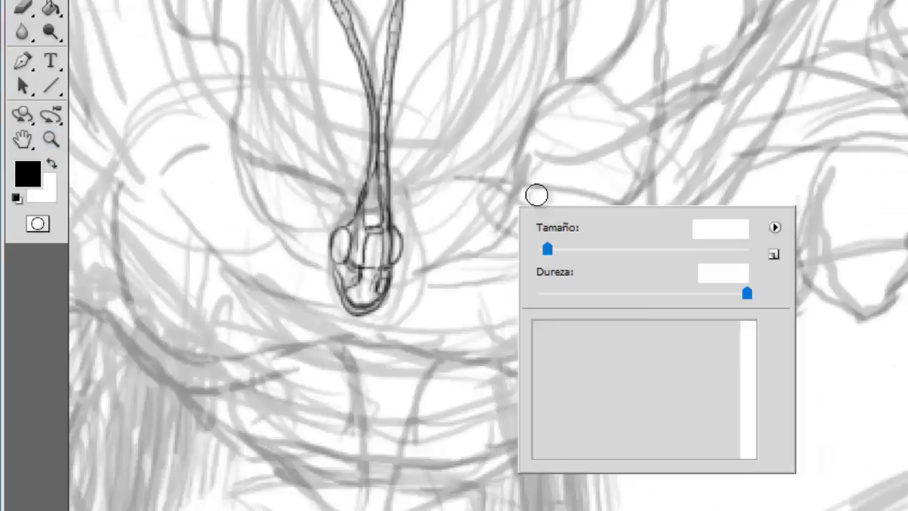
{"action": "key", "text": "Escape"}
- Ink the headdress band edges and the wing-like shapes beside the ornament
{"action": "mouse_move", "coordinate": [418, 285]}
{"action": "left_mouse_down"}
{"action": "mouse_move", "coordinate": [521, 163]}
{"action": "mouse_move", "coordinate": [545, 86]}
{"action": "mouse_move", "coordinate": [594, 74]}
{"action": "left_mouse_up"}
{"action": "left_click_drag", "start_coordinate": [394, 270], "coordinate": [426, 277]}
{"action": "left_click_drag", "start_coordinate": [392, 225], "coordinate": [524, 152]}
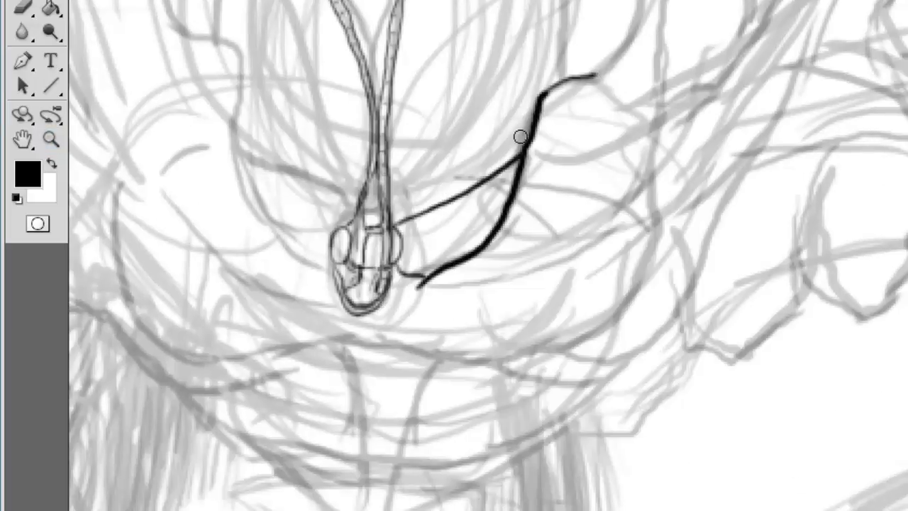
{"action": "mouse_move", "coordinate": [177, 31]}
{"action": "left_mouse_down"}
{"action": "mouse_move", "coordinate": [241, 81]}
{"action": "mouse_move", "coordinate": [263, 219]}
{"action": "mouse_move", "coordinate": [319, 291]}
{"action": "left_mouse_up"}
{"action": "left_click_drag", "start_coordinate": [426, 275], "coordinate": [403, 303]}
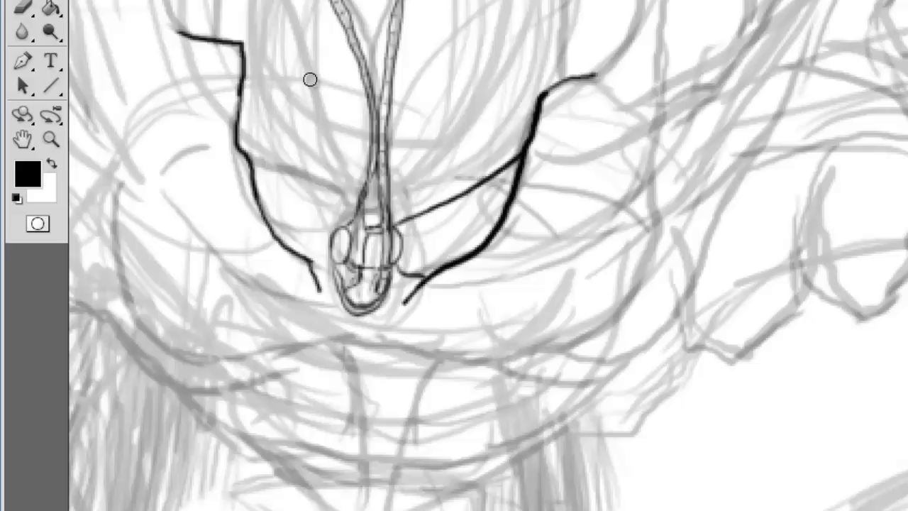
{"action": "left_click_drag", "start_coordinate": [257, 176], "coordinate": [328, 231]}
{"action": "left_click_drag", "start_coordinate": [291, 200], "coordinate": [425, 210]}
{"action": "left_click_drag", "start_coordinate": [297, 246], "coordinate": [330, 234]}
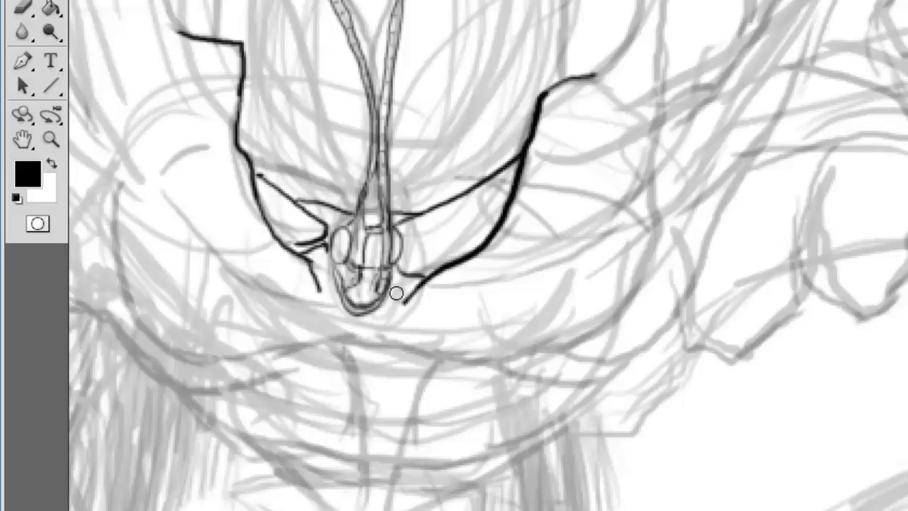
{"action": "left_click_drag", "start_coordinate": [319, 294], "coordinate": [412, 298]}
{"action": "left_click_drag", "start_coordinate": [340, 309], "coordinate": [425, 279]}
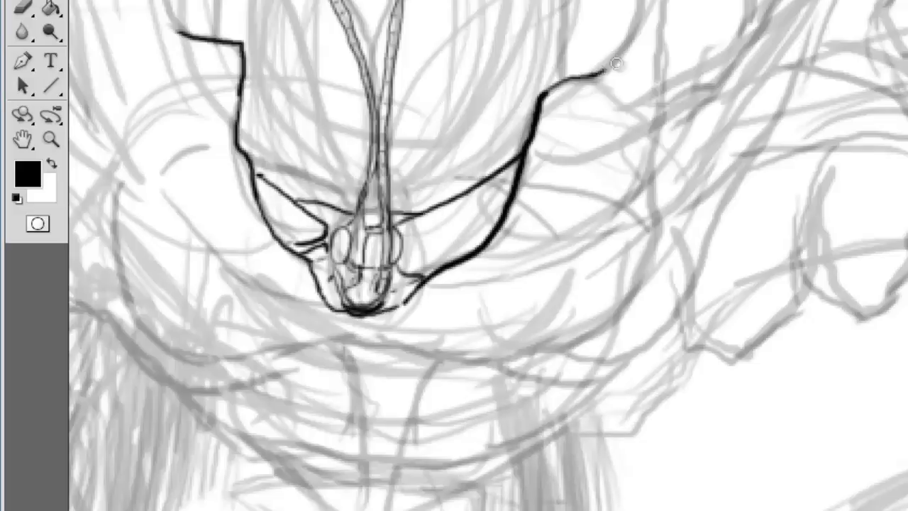
- Ink the right band's outer curve and diagonal, dotting it with a 2 px brush
{"action": "mouse_move", "coordinate": [552, 100]}
{"action": "left_mouse_down"}
{"action": "mouse_move", "coordinate": [609, 213]}
{"action": "mouse_move", "coordinate": [409, 305]}
{"action": "left_mouse_up"}
{"action": "left_click_drag", "start_coordinate": [486, 247], "coordinate": [602, 167]}
{"action": "left_click", "coordinate": [474, 264]}
{"action": "left_click", "coordinate": [515, 242]}
{"action": "right_click", "coordinate": [563, 166]}
{"action": "left_click_drag", "start_coordinate": [603, 209], "coordinate": [584, 209]}
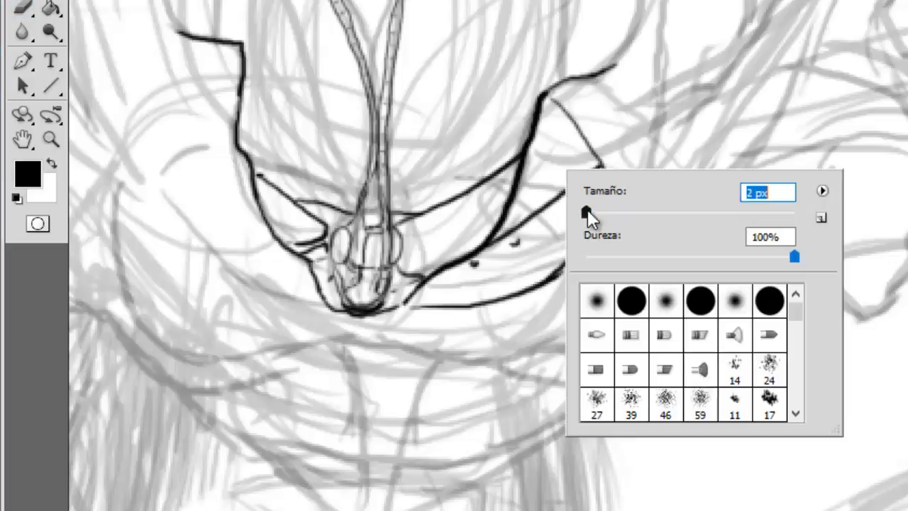
{"action": "left_click", "coordinate": [587, 204]}
{"action": "left_click", "coordinate": [572, 205]}
{"action": "left_click", "coordinate": [590, 193]}
{"action": "right_click", "coordinate": [746, 175]}
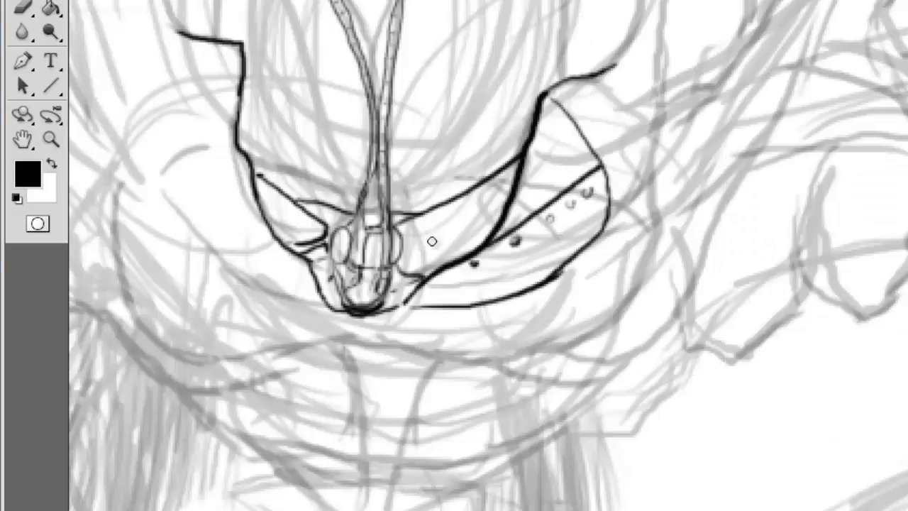
- Ink the left band of the headdress with dots along it
{"action": "left_click_drag", "start_coordinate": [173, 3], "coordinate": [344, 76]}
{"action": "mouse_move", "coordinate": [415, 117]}
{"action": "left_mouse_down"}
{"action": "mouse_move", "coordinate": [319, 216]}
{"action": "mouse_move", "coordinate": [397, 354]}
{"action": "mouse_move", "coordinate": [490, 365]}
{"action": "left_mouse_up"}
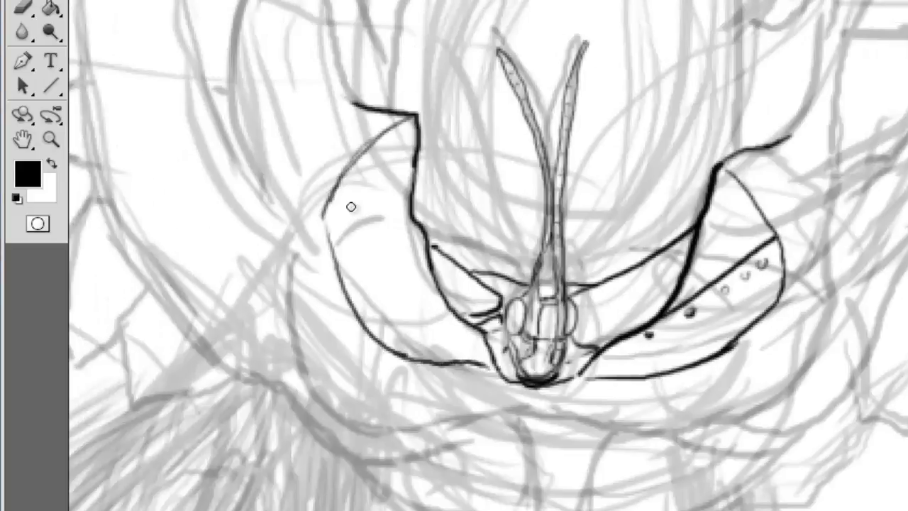
{"action": "mouse_move", "coordinate": [429, 270]}
{"action": "left_mouse_down"}
{"action": "mouse_move", "coordinate": [342, 176]}
{"action": "mouse_move", "coordinate": [422, 254]}
{"action": "left_mouse_up"}
{"action": "left_click", "coordinate": [359, 237]}
{"action": "left_click", "coordinate": [380, 246]}
{"action": "key", "text": "ctrl+minus"}
{"action": "key", "text": "ctrl+minus"}
{"action": "right_click", "coordinate": [562, 140]}
{"action": "key", "text": "Return"}
- Redraw the curved outline of the headdress base, undoing stray strokes
{"action": "key", "text": "ctrl+z"}
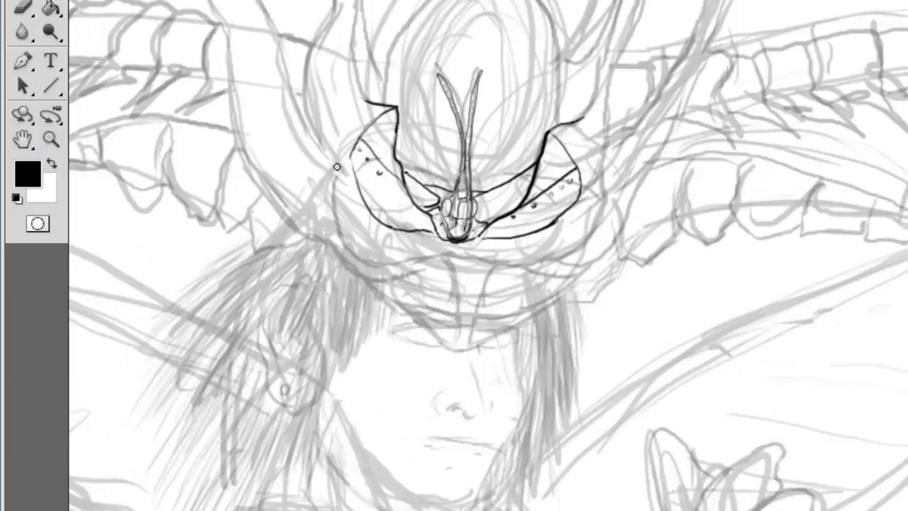
{"action": "mouse_move", "coordinate": [337, 166]}
{"action": "left_mouse_down"}
{"action": "mouse_move", "coordinate": [426, 244]}
{"action": "mouse_move", "coordinate": [496, 257]}
{"action": "mouse_move", "coordinate": [601, 200]}
{"action": "left_mouse_up"}
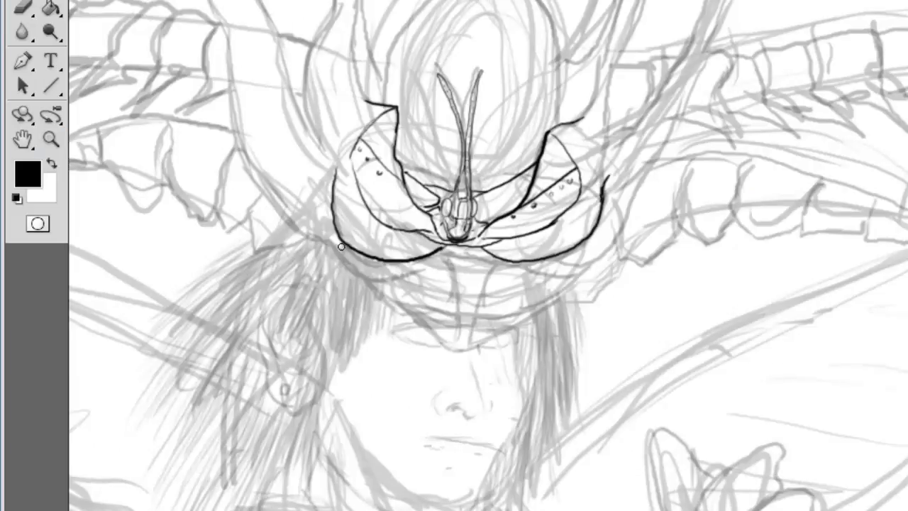
{"action": "mouse_move", "coordinate": [264, 195]}
{"action": "left_mouse_down"}
{"action": "mouse_move", "coordinate": [330, 245]}
{"action": "mouse_move", "coordinate": [426, 273]}
{"action": "left_mouse_up"}
{"action": "key", "text": "ctrl+z"}
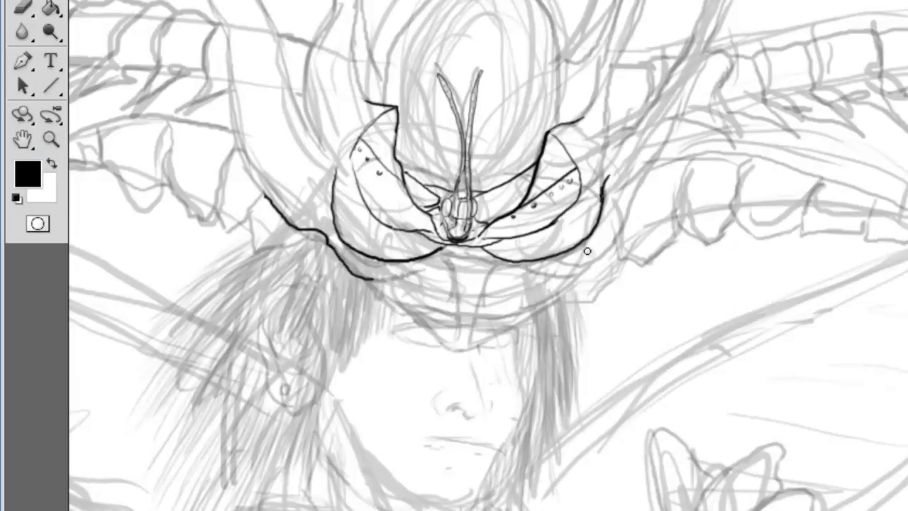
{"action": "mouse_move", "coordinate": [415, 310]}
{"action": "left_mouse_down"}
{"action": "mouse_move", "coordinate": [553, 301]}
{"action": "mouse_move", "coordinate": [599, 243]}
{"action": "left_mouse_up"}
{"action": "left_click_drag", "start_coordinate": [374, 281], "coordinate": [453, 308]}
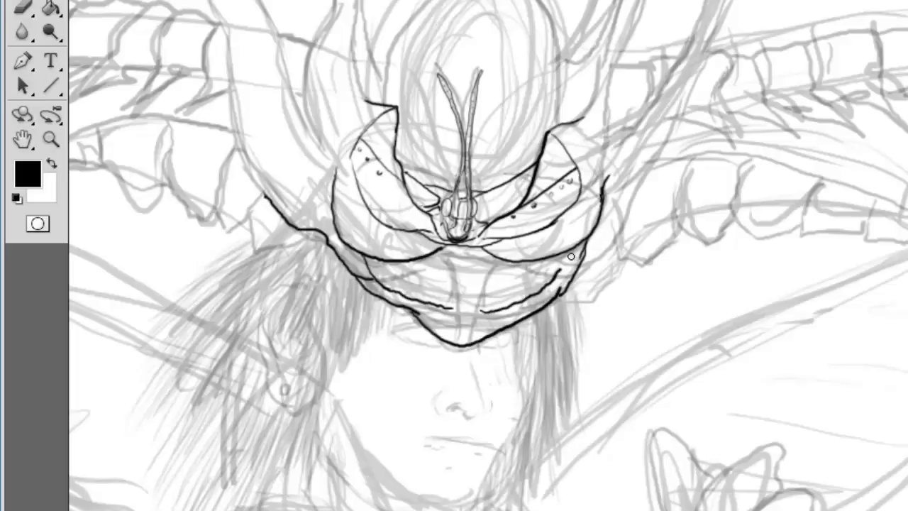
- Shade the collar with horizontal grey strokes and darken the line under the helmet
{"action": "key", "text": "ctrl+plus"}
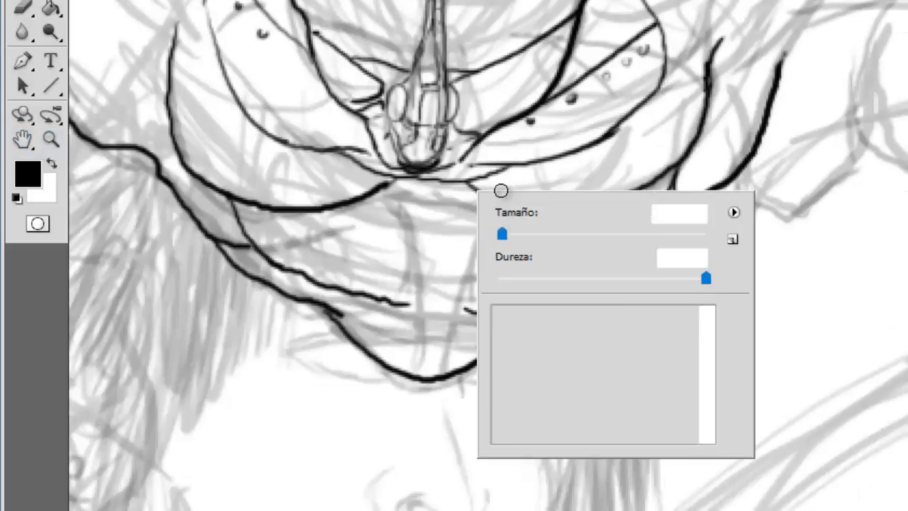
{"action": "right_click", "coordinate": [499, 188]}
{"action": "key", "text": "Escape"}
{"action": "left_click_drag", "start_coordinate": [389, 183], "coordinate": [429, 186]}
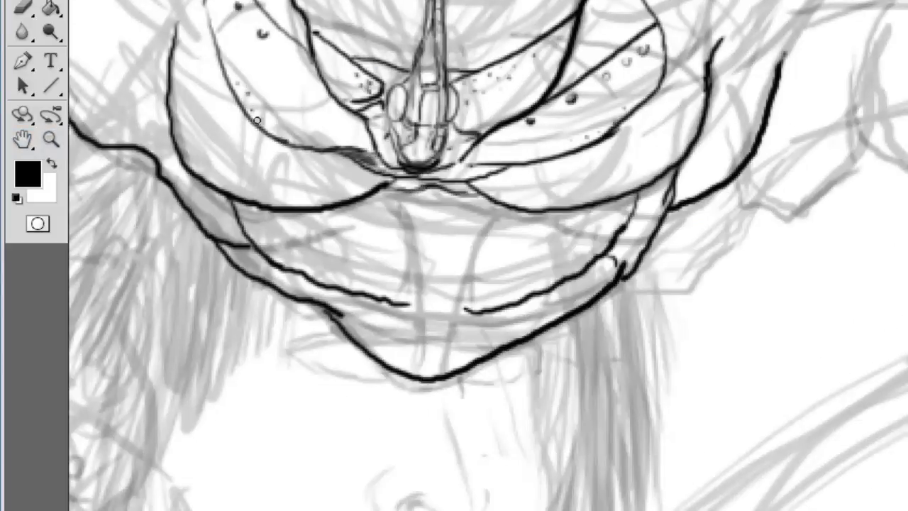
{"action": "left_click_drag", "start_coordinate": [387, 174], "coordinate": [494, 168]}
{"action": "left_click_drag", "start_coordinate": [430, 178], "coordinate": [500, 163]}
{"action": "left_click_drag", "start_coordinate": [279, 227], "coordinate": [575, 280]}
{"action": "left_click_drag", "start_coordinate": [355, 213], "coordinate": [582, 248]}
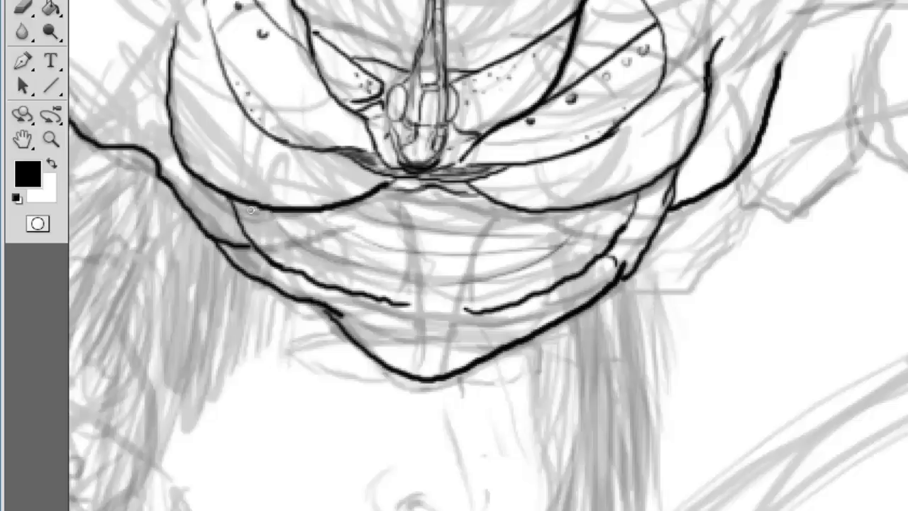
{"action": "left_click_drag", "start_coordinate": [255, 262], "coordinate": [379, 308]}
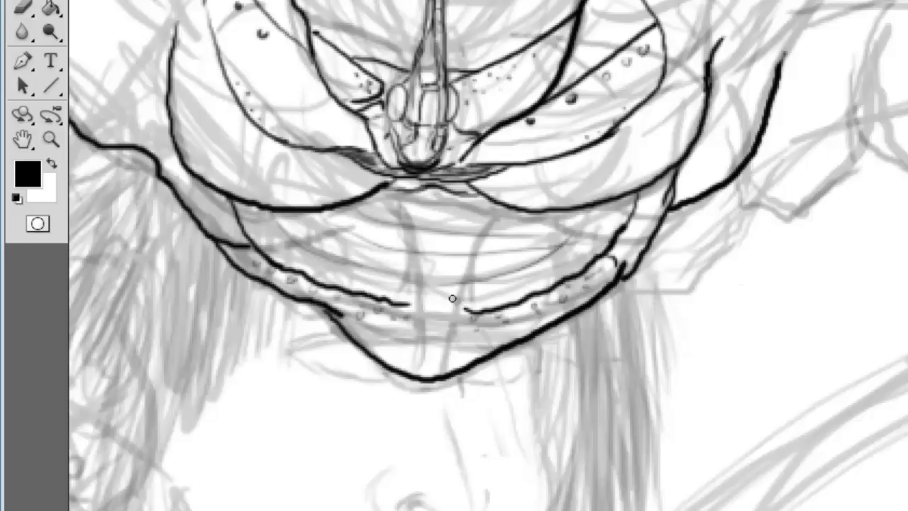
- Ink the two vertical central band lines down the collar with light dots between
{"action": "right_click", "coordinate": [471, 235]}
{"action": "key", "text": "Return"}
{"action": "left_click_drag", "start_coordinate": [415, 227], "coordinate": [412, 373]}
{"action": "mouse_move", "coordinate": [510, 209]}
{"action": "left_mouse_down"}
{"action": "mouse_move", "coordinate": [474, 245]}
{"action": "mouse_move", "coordinate": [448, 371]}
{"action": "left_mouse_up"}
{"action": "left_click_drag", "start_coordinate": [436, 220], "coordinate": [434, 335]}
{"action": "left_click_drag", "start_coordinate": [440, 217], "coordinate": [439, 336]}
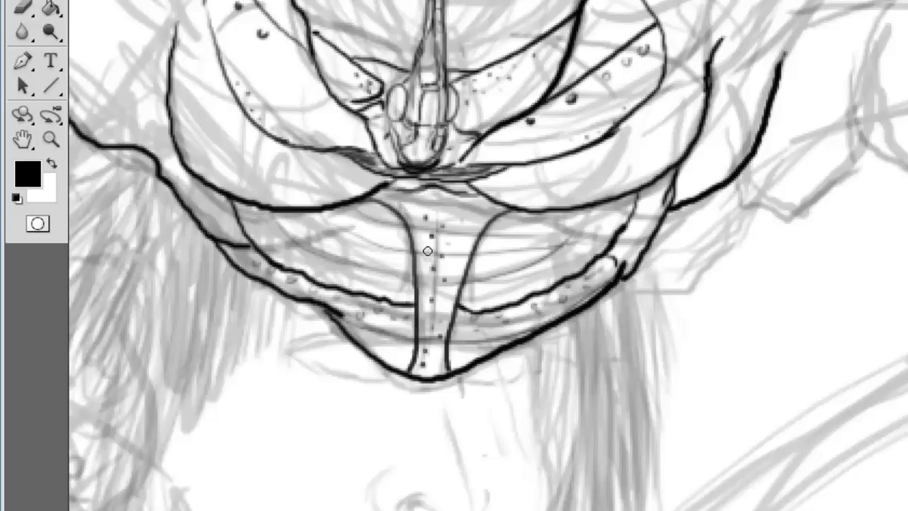
- Draw a thicker arc over the helmet dome after several undone attempts
{"action": "left_click_drag", "start_coordinate": [345, 95], "coordinate": [203, 403]}
{"action": "key", "text": "ctrl+minus"}
{"action": "key", "text": "ctrl+minus"}
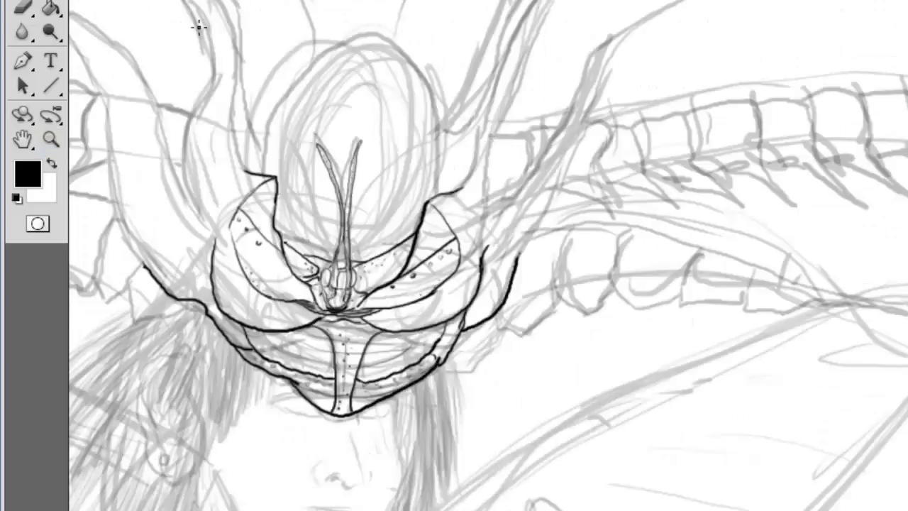
{"action": "left_click_drag", "start_coordinate": [267, 160], "coordinate": [411, 99]}
{"action": "key", "text": "ctrl+z"}
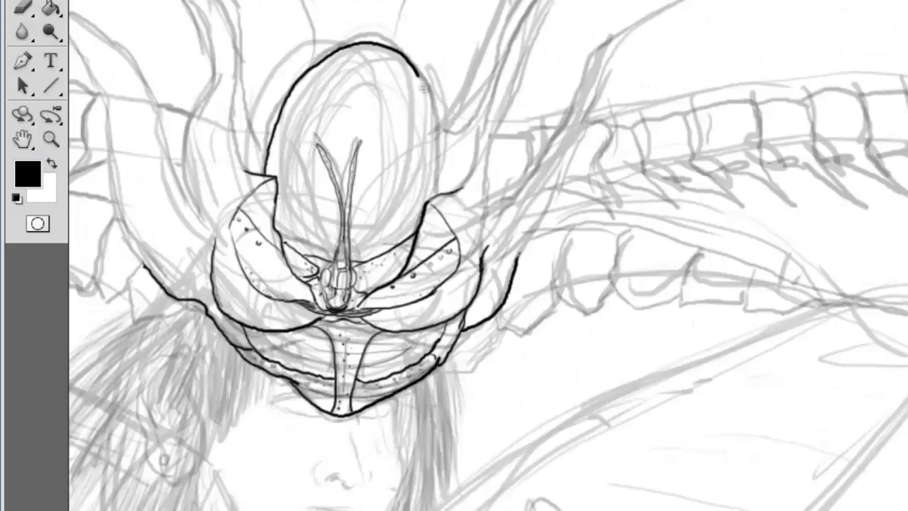
{"action": "left_click_drag", "start_coordinate": [268, 146], "coordinate": [433, 202]}
{"action": "key", "text": "ctrl+z"}
{"action": "left_click_drag", "start_coordinate": [286, 95], "coordinate": [374, 35]}
{"action": "key", "text": "ctrl+z"}
{"action": "left_click", "coordinate": [203, 40], "text": "alt"}
{"action": "left_click_drag", "start_coordinate": [320, 163], "coordinate": [431, 152]}
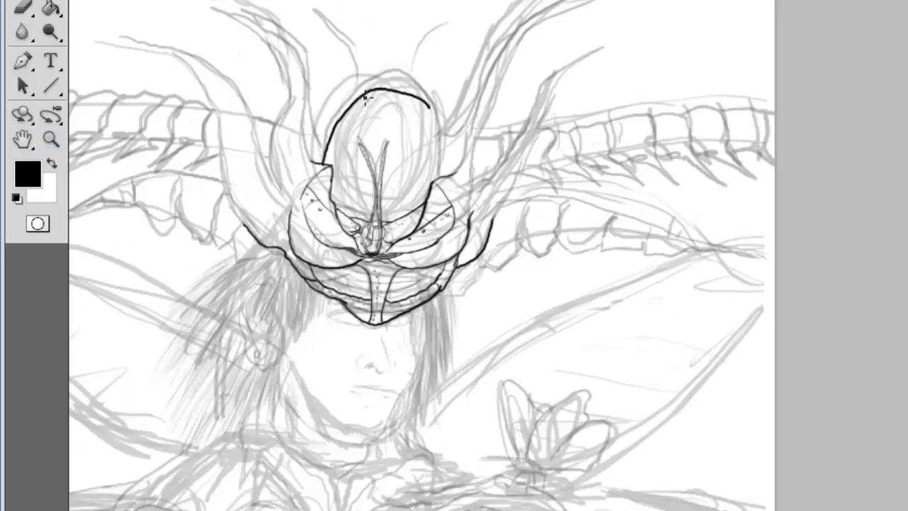
{"action": "key", "text": "ctrl+z"}
{"action": "right_click", "coordinate": [432, 122]}
{"action": "mouse_move", "coordinate": [321, 163]}
{"action": "left_mouse_down"}
{"action": "mouse_move", "coordinate": [440, 149]}
{"action": "mouse_move", "coordinate": [437, 176]}
{"action": "left_mouse_up"}
{"action": "right_click", "coordinate": [436, 176]}
{"action": "key", "text": "Escape"}
{"action": "key", "text": "ctrl+plus"}
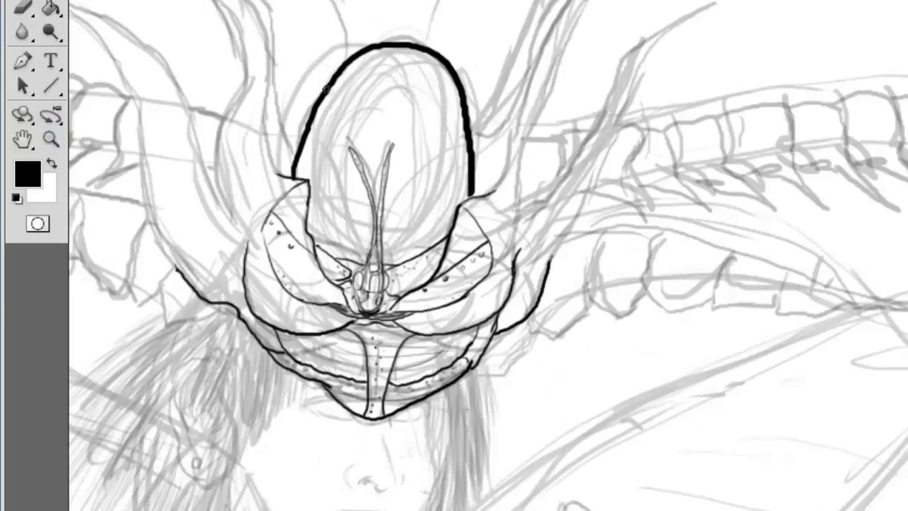
- Re-ink the dome's left edge and hatch light strokes inside the dome
{"action": "left_click_drag", "start_coordinate": [307, 168], "coordinate": [362, 74]}
{"action": "left_click_drag", "start_coordinate": [417, 68], "coordinate": [445, 106]}
{"action": "left_click_drag", "start_coordinate": [455, 133], "coordinate": [457, 205]}
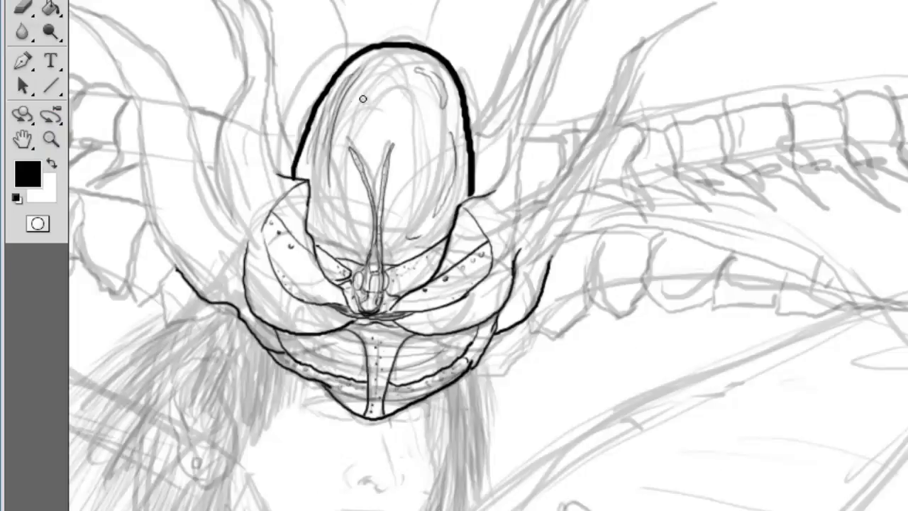
{"action": "left_click_drag", "start_coordinate": [369, 78], "coordinate": [387, 149]}
{"action": "left_click_drag", "start_coordinate": [408, 191], "coordinate": [398, 223]}
{"action": "left_click_drag", "start_coordinate": [369, 100], "coordinate": [342, 128]}
{"action": "left_click_drag", "start_coordinate": [355, 217], "coordinate": [348, 240]}
- Zoom in on the right spikes and ink the long outline of the lower spike
{"action": "key", "text": "ctrl+minus"}
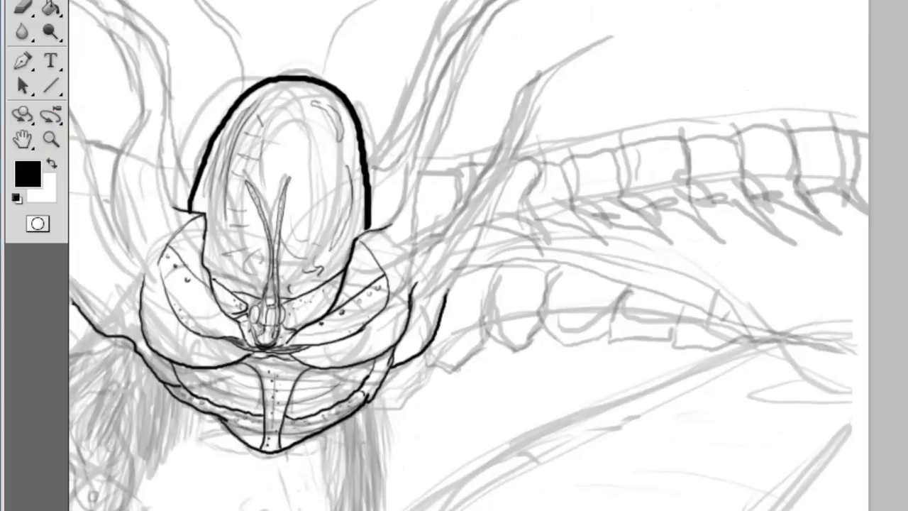
{"action": "key", "text": "z"}
{"action": "left_click", "coordinate": [660, 215]}
{"action": "key", "text": "b"}
{"action": "right_click", "coordinate": [481, 149]}
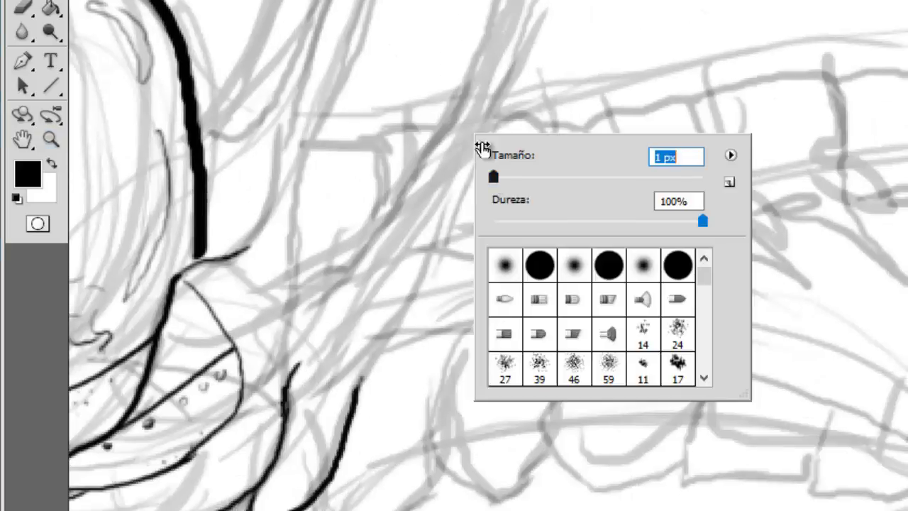
{"action": "key", "text": "Return"}
{"action": "left_click_drag", "start_coordinate": [314, 309], "coordinate": [287, 380]}
{"action": "mouse_move", "coordinate": [238, 254]}
{"action": "left_mouse_down"}
{"action": "mouse_move", "coordinate": [271, 208]}
{"action": "mouse_move", "coordinate": [312, 319]}
{"action": "left_mouse_up"}
{"action": "left_click_drag", "start_coordinate": [351, 399], "coordinate": [437, 256]}
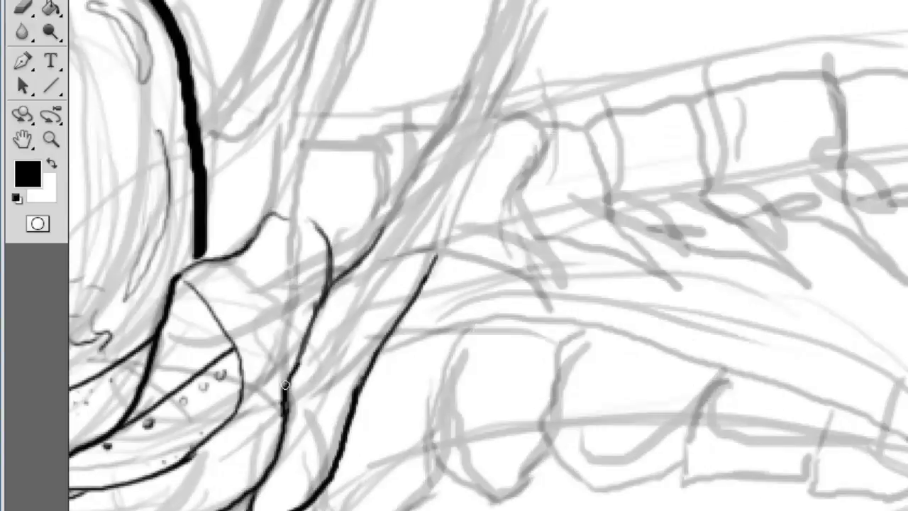
- Extend the spike up to its tip and hatch its feathered tip and edge
{"action": "mouse_move", "coordinate": [369, 237]}
{"action": "left_mouse_down"}
{"action": "mouse_move", "coordinate": [290, 318]}
{"action": "mouse_move", "coordinate": [416, 106]}
{"action": "left_mouse_up"}
{"action": "left_click_drag", "start_coordinate": [355, 349], "coordinate": [447, 118]}
{"action": "mouse_move", "coordinate": [400, 134]}
{"action": "left_mouse_down"}
{"action": "mouse_move", "coordinate": [525, 1]}
{"action": "mouse_move", "coordinate": [402, 223]}
{"action": "left_mouse_up"}
{"action": "mouse_move", "coordinate": [469, 62]}
{"action": "left_mouse_down"}
{"action": "mouse_move", "coordinate": [550, 6]}
{"action": "mouse_move", "coordinate": [474, 12]}
{"action": "left_mouse_up"}
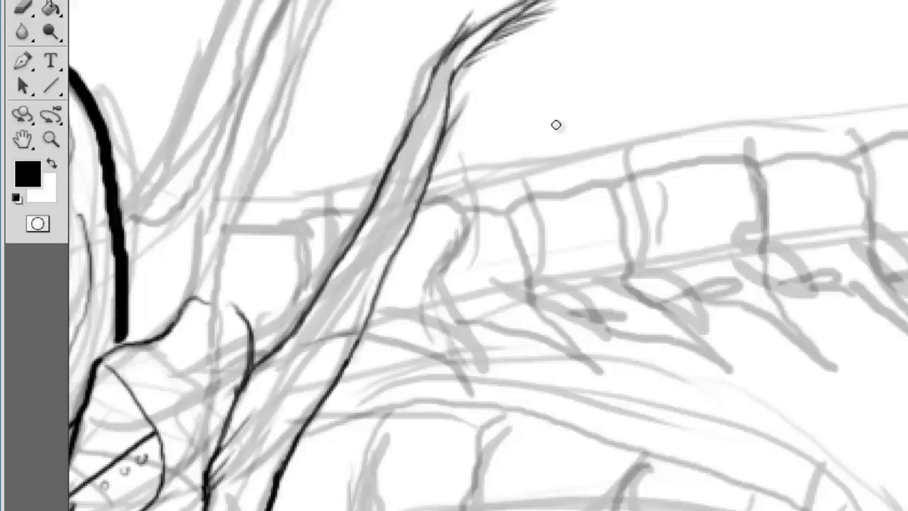
{"action": "mouse_move", "coordinate": [421, 204]}
{"action": "left_mouse_down"}
{"action": "mouse_move", "coordinate": [462, 152]}
{"action": "mouse_move", "coordinate": [372, 321]}
{"action": "left_mouse_up"}
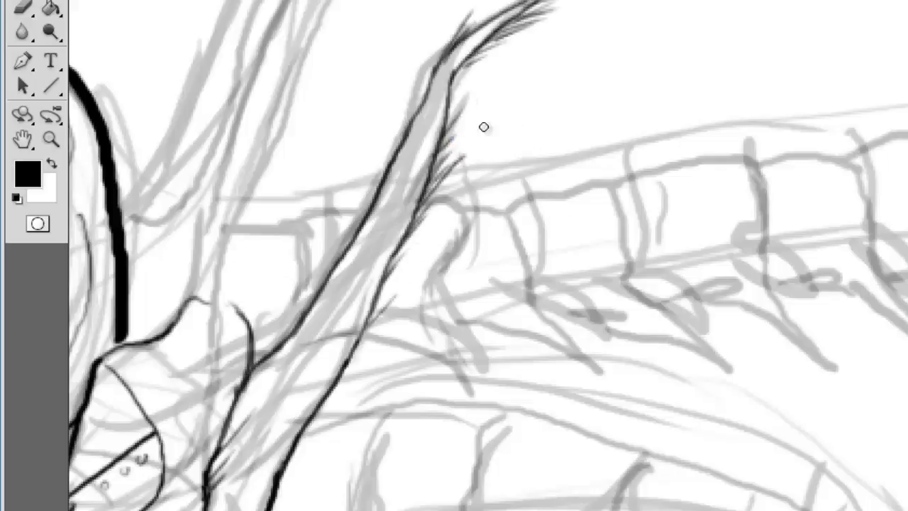
{"action": "scroll", "coordinate": [456, 197], "scroll_direction": "up", "scroll_amount": 2}
- Ink the outline of the upper-right spike
{"action": "key", "text": "z"}
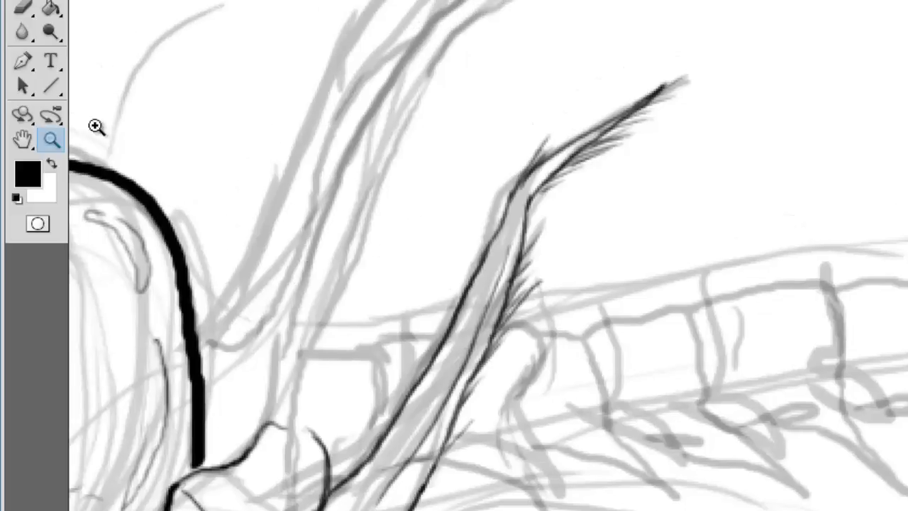
{"action": "key", "text": "ctrl+minus"}
{"action": "key", "text": "ctrl+minus"}
{"action": "key", "text": "ctrl+minus"}
{"action": "key", "text": "ctrl+plus"}
{"action": "key", "text": "b"}
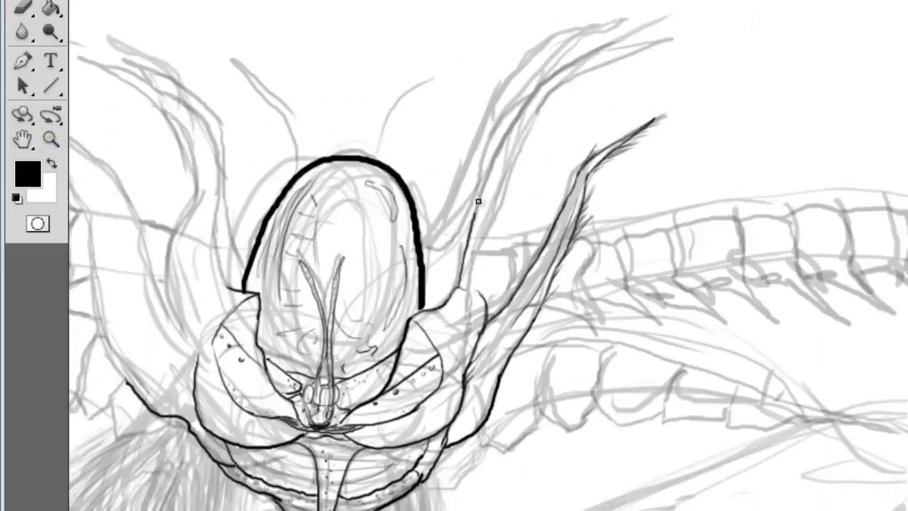
{"action": "left_click_drag", "start_coordinate": [478, 201], "coordinate": [625, 37]}
{"action": "left_click_drag", "start_coordinate": [578, 65], "coordinate": [482, 297]}
{"action": "left_click_drag", "start_coordinate": [502, 157], "coordinate": [480, 251]}
- Hatch along the upper-right spike and ink its left edge and middle line
{"action": "left_click", "coordinate": [527, 84], "text": "ctrl"}
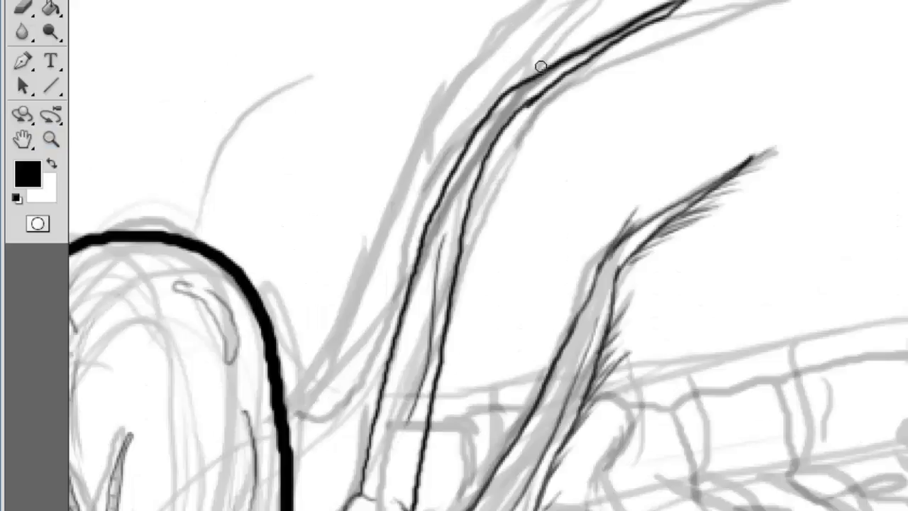
{"action": "left_click_drag", "start_coordinate": [541, 66], "coordinate": [681, 6]}
{"action": "left_click_drag", "start_coordinate": [610, 60], "coordinate": [533, 105]}
{"action": "left_click_drag", "start_coordinate": [491, 191], "coordinate": [449, 300]}
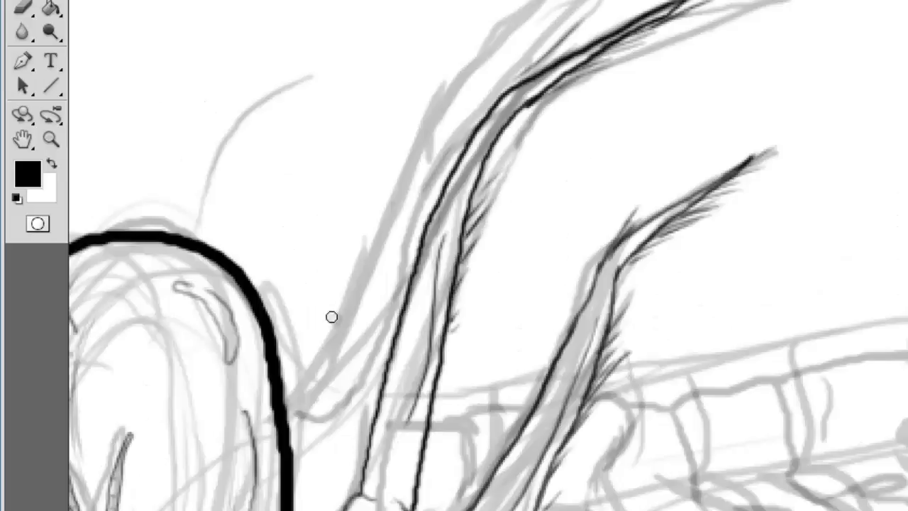
{"action": "scroll", "coordinate": [332, 317], "scroll_direction": "down", "scroll_amount": 2}
{"action": "mouse_move", "coordinate": [348, 313]}
{"action": "left_mouse_down"}
{"action": "mouse_move", "coordinate": [496, 5]}
{"action": "mouse_move", "coordinate": [434, 181]}
{"action": "left_mouse_up"}
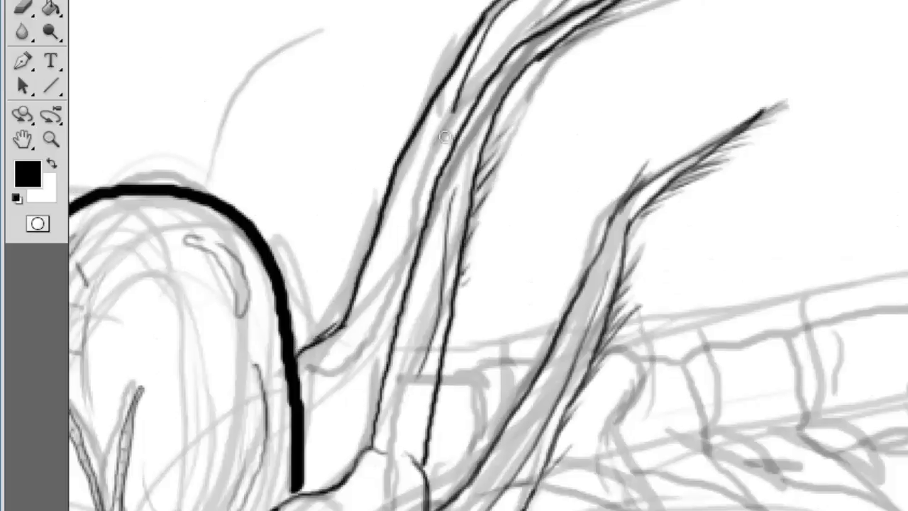
{"action": "left_click_drag", "start_coordinate": [525, 4], "coordinate": [463, 88]}
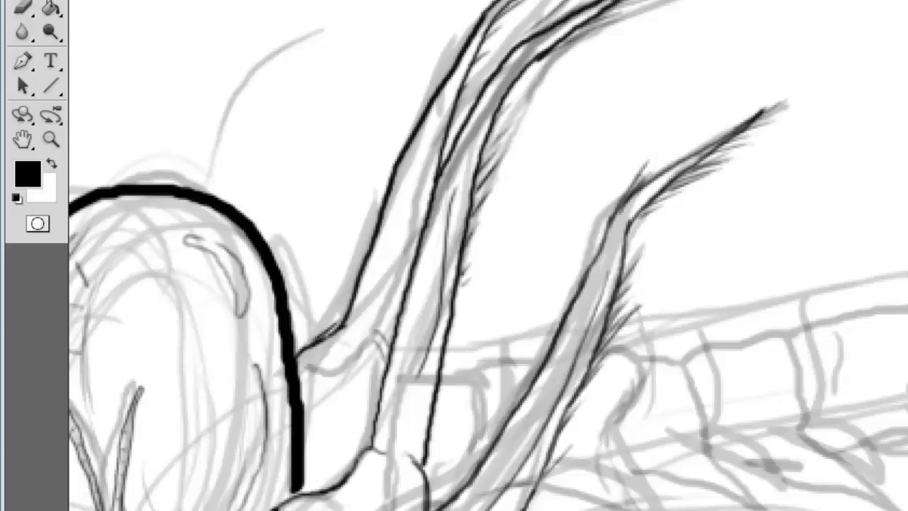
{"action": "left_click", "coordinate": [565, 221], "text": "alt"}
- Ink the lower wing's top curve to its point, a segment divider and spiked segments
{"action": "left_click_drag", "start_coordinate": [410, 240], "coordinate": [736, 302]}
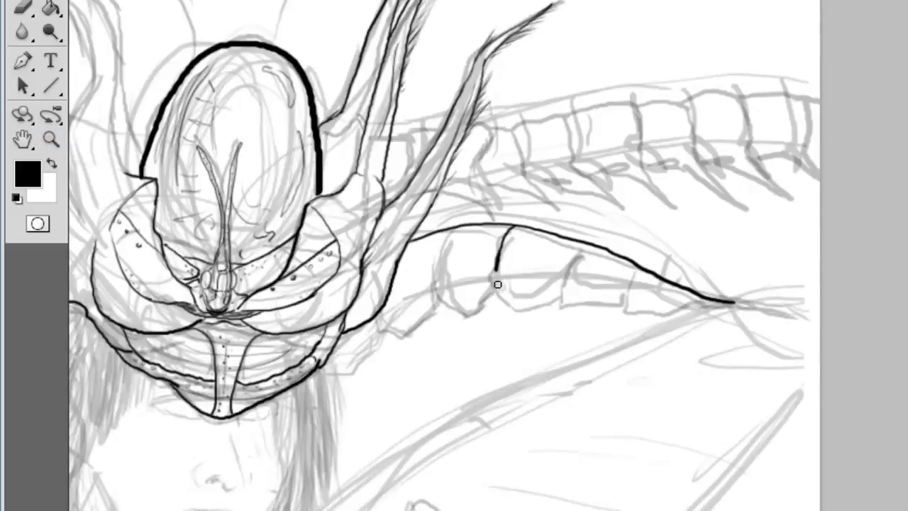
{"action": "left_click_drag", "start_coordinate": [566, 291], "coordinate": [735, 303]}
{"action": "left_click_drag", "start_coordinate": [446, 239], "coordinate": [441, 299]}
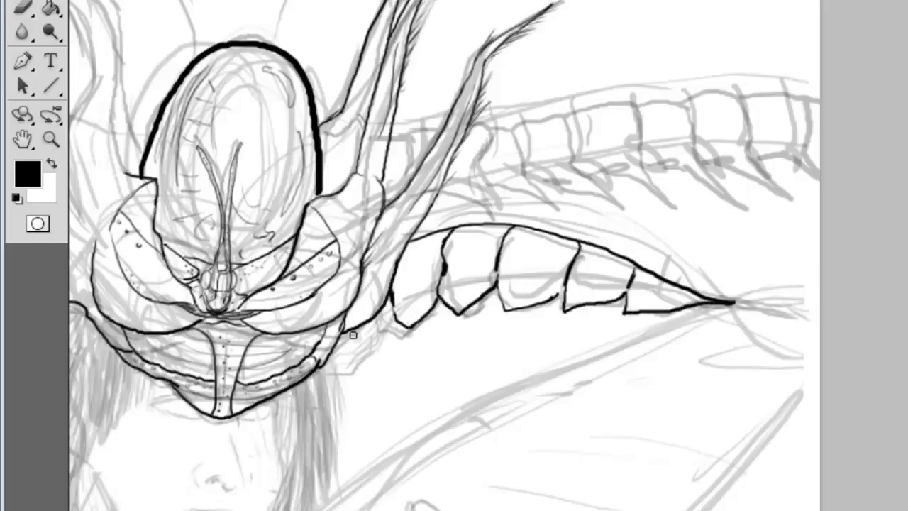
{"action": "left_click_drag", "start_coordinate": [358, 370], "coordinate": [331, 381]}
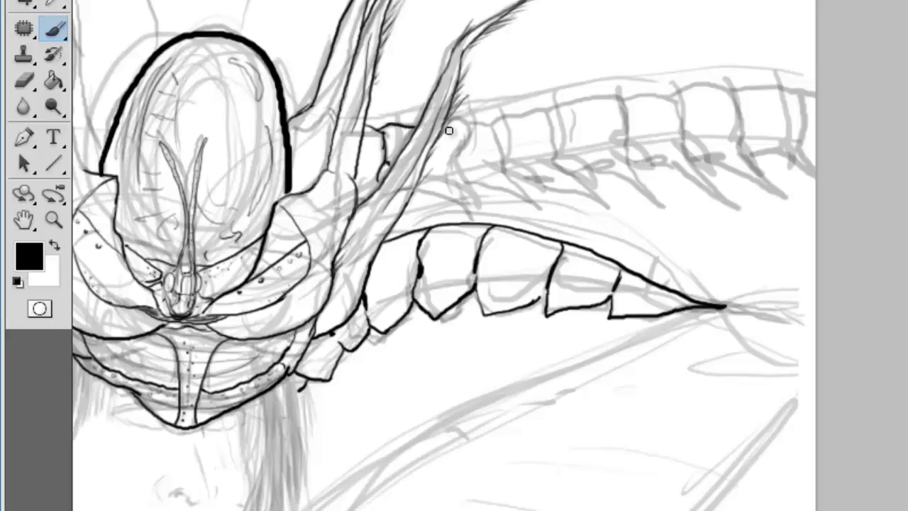
- Ink the upper segmented spine with hatching across its segments, then zoom out
{"action": "left_click_drag", "start_coordinate": [470, 136], "coordinate": [485, 204]}
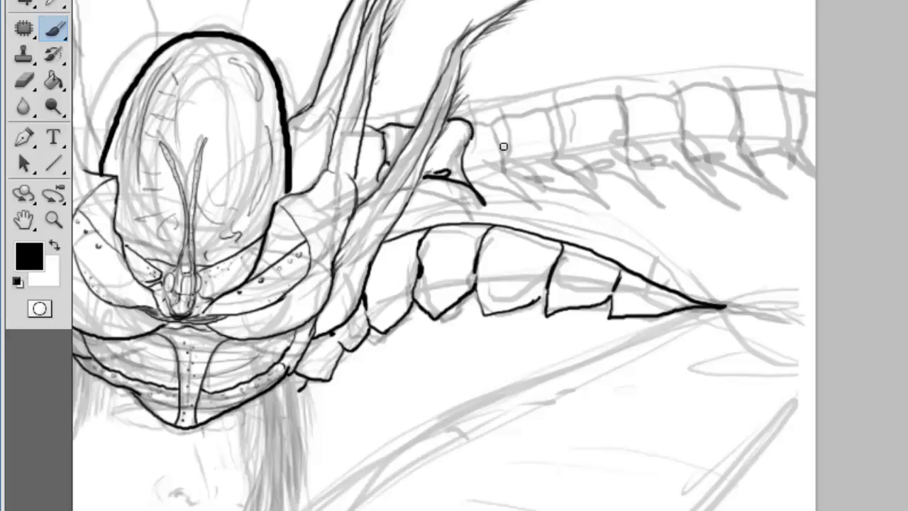
{"action": "mouse_move", "coordinate": [516, 114]}
{"action": "left_mouse_down"}
{"action": "mouse_move", "coordinate": [546, 167]}
{"action": "mouse_move", "coordinate": [493, 183]}
{"action": "mouse_move", "coordinate": [463, 170]}
{"action": "mouse_move", "coordinate": [555, 145]}
{"action": "mouse_move", "coordinate": [674, 193]}
{"action": "left_mouse_up"}
{"action": "mouse_move", "coordinate": [628, 99]}
{"action": "left_mouse_down"}
{"action": "mouse_move", "coordinate": [697, 93]}
{"action": "mouse_move", "coordinate": [738, 138]}
{"action": "mouse_move", "coordinate": [665, 162]}
{"action": "mouse_move", "coordinate": [632, 151]}
{"action": "left_mouse_up"}
{"action": "mouse_move", "coordinate": [717, 96]}
{"action": "left_mouse_down"}
{"action": "mouse_move", "coordinate": [759, 82]}
{"action": "mouse_move", "coordinate": [816, 103]}
{"action": "left_mouse_up"}
{"action": "left_click_drag", "start_coordinate": [734, 139], "coordinate": [816, 177]}
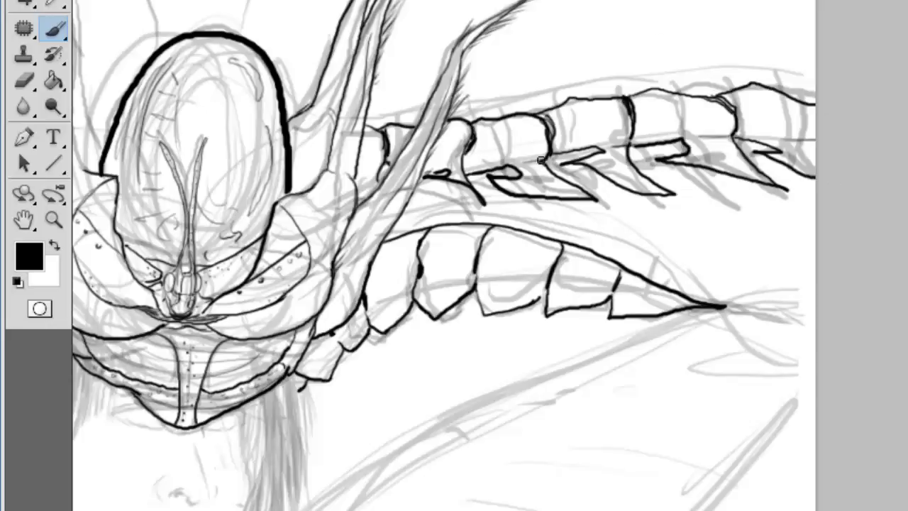
{"action": "left_click_drag", "start_coordinate": [553, 115], "coordinate": [613, 112]}
{"action": "left_click_drag", "start_coordinate": [752, 117], "coordinate": [816, 108]}
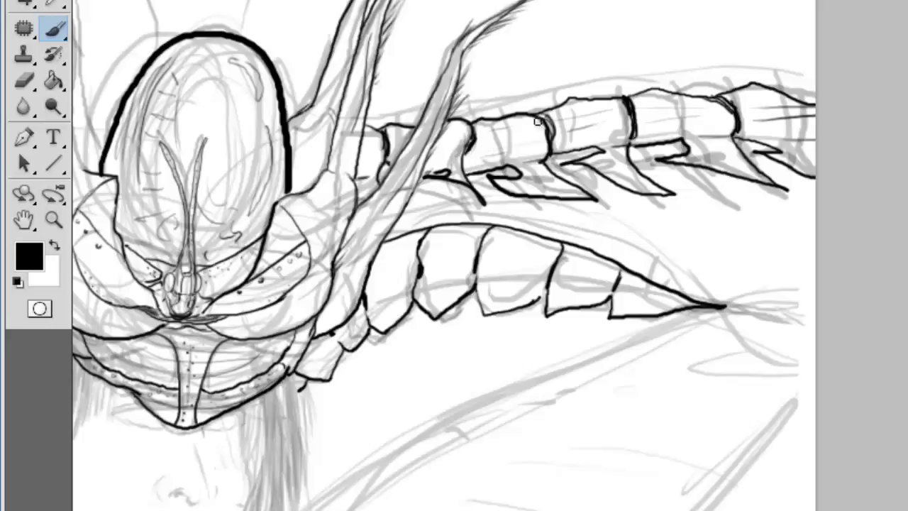
{"action": "key", "text": "z"}
{"action": "left_click", "coordinate": [412, 162], "text": "alt"}
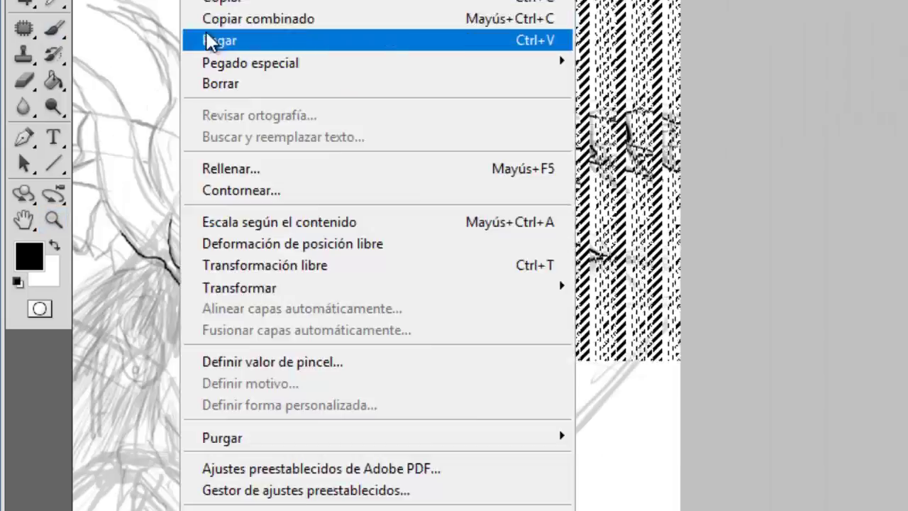
- Paste the mirrored wing copy and move it to the helmet's other side
{"action": "left_click", "coordinate": [212, 36]}
{"action": "key", "text": "ctrl+t"}
{"action": "left_click_drag", "start_coordinate": [587, 180], "coordinate": [618, 180]}
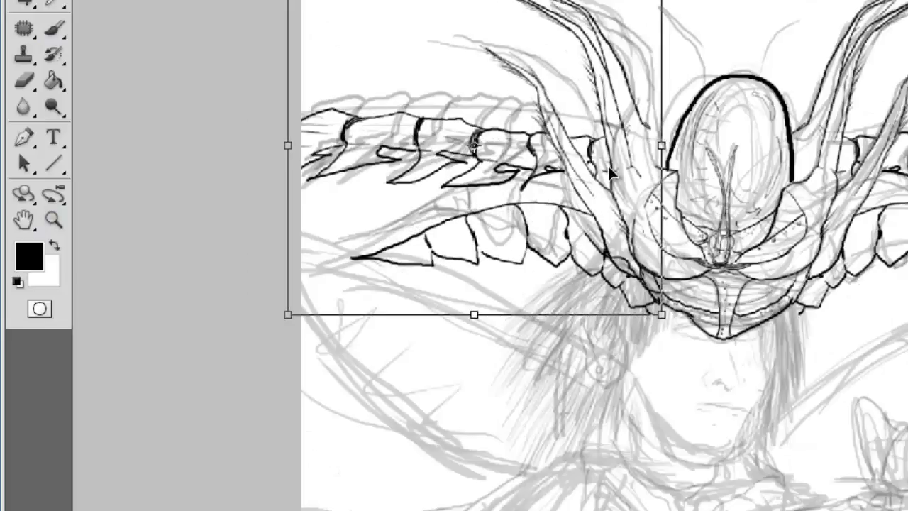
{"action": "key", "text": "Return"}
- Draw two antennae rising left and right from the helmet's top
{"action": "key", "text": "z"}
{"action": "left_click", "coordinate": [811, 355]}
{"action": "left_click", "coordinate": [811, 355]}
{"action": "key", "text": "b"}
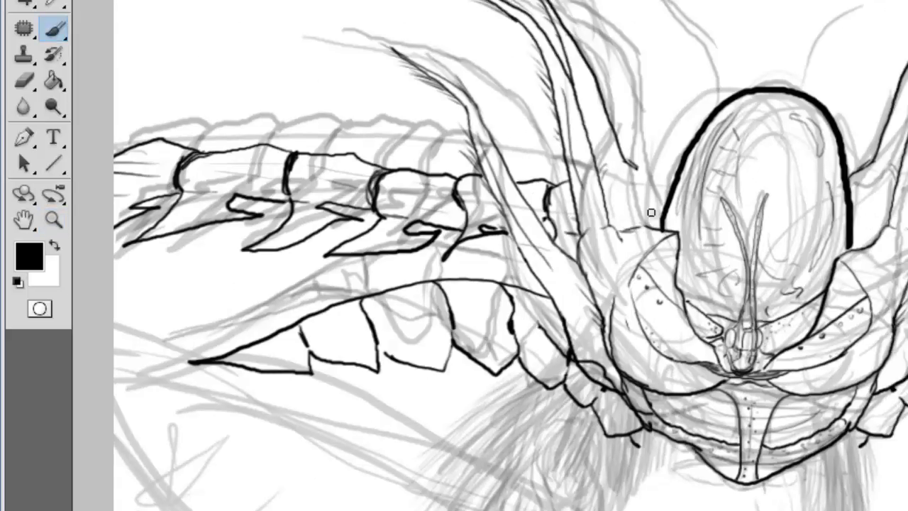
{"action": "left_click_drag", "start_coordinate": [799, 92], "coordinate": [868, 2]}
{"action": "left_click_drag", "start_coordinate": [722, 71], "coordinate": [656, 1]}
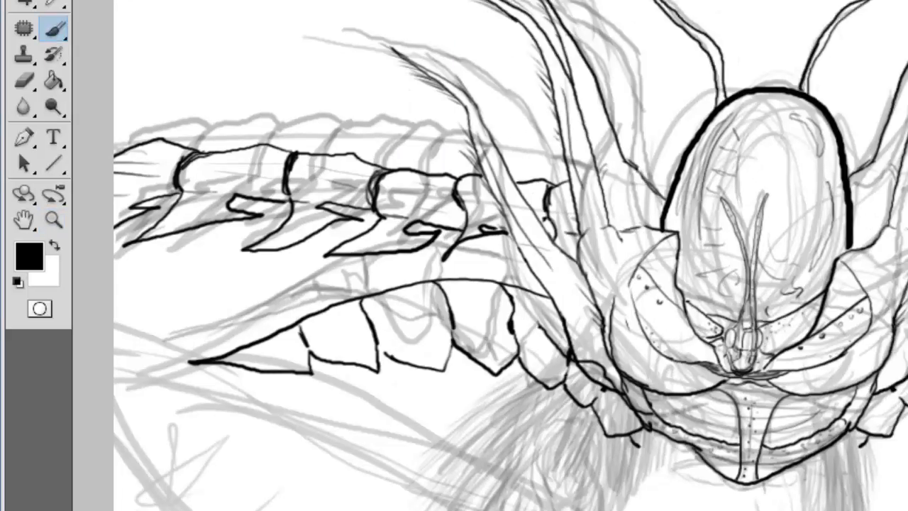
{"action": "key", "text": "z"}
{"action": "left_click", "coordinate": [750, 263], "text": "alt"}
{"action": "left_click", "coordinate": [631, 158]}
- Zoom in on the face and ink the headband's lower edge and the left eye's pupil
{"action": "left_click", "coordinate": [539, 284]}
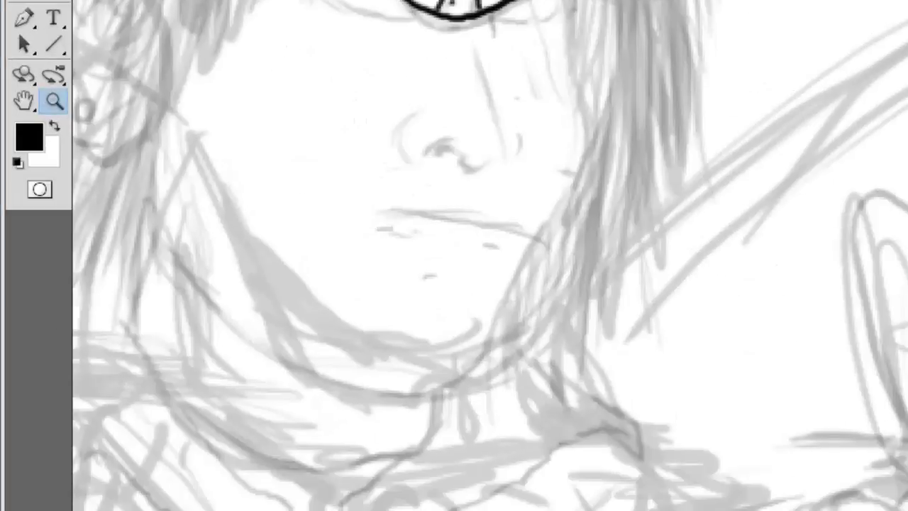
{"action": "key", "text": "b"}
{"action": "mouse_move", "coordinate": [402, 49]}
{"action": "left_mouse_down"}
{"action": "mouse_move", "coordinate": [496, 36]}
{"action": "mouse_move", "coordinate": [409, 59]}
{"action": "left_mouse_up"}
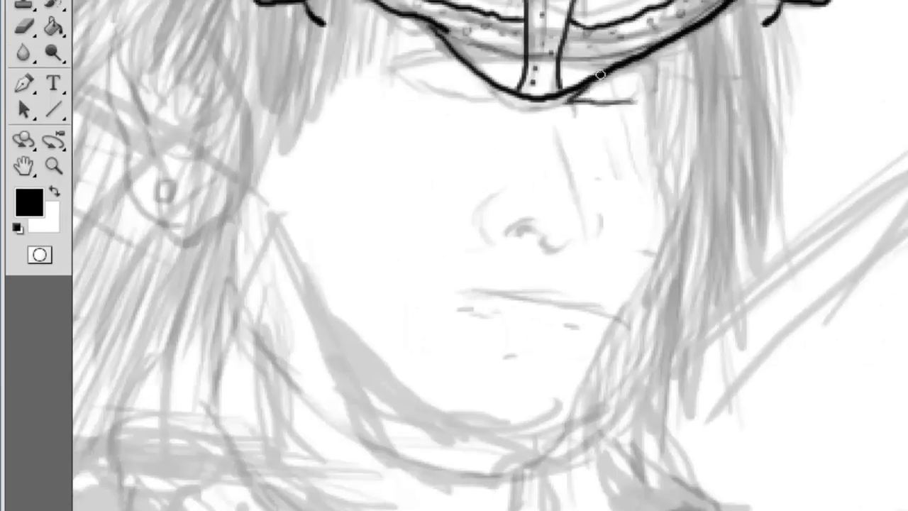
{"action": "left_click_drag", "start_coordinate": [637, 68], "coordinate": [641, 84]}
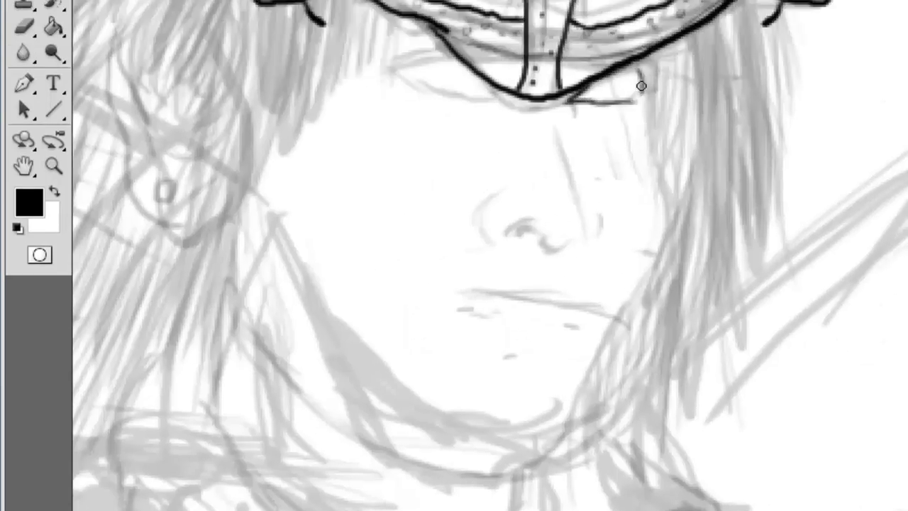
{"action": "mouse_move", "coordinate": [461, 58]}
{"action": "left_mouse_down"}
{"action": "mouse_move", "coordinate": [382, 76]}
{"action": "mouse_move", "coordinate": [507, 97]}
{"action": "left_mouse_up"}
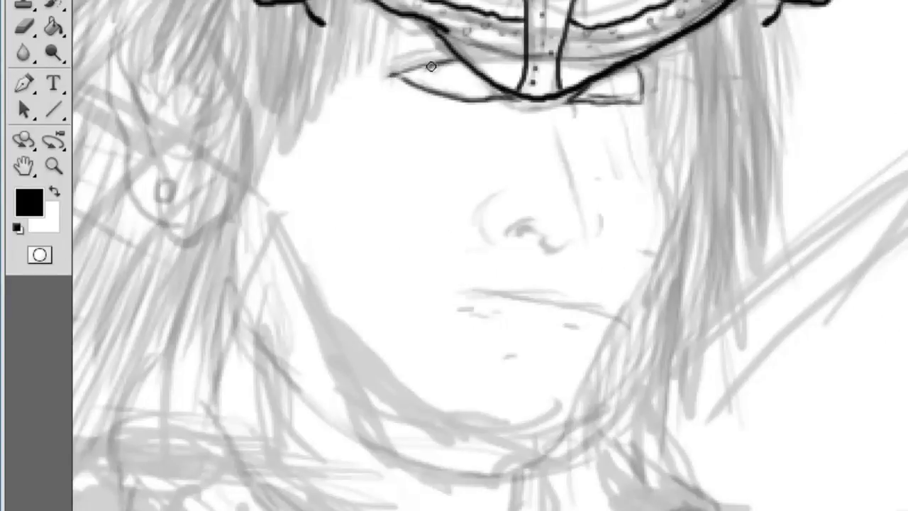
{"action": "mouse_move", "coordinate": [396, 77]}
{"action": "left_mouse_down"}
{"action": "mouse_move", "coordinate": [525, 99]}
{"action": "mouse_move", "coordinate": [467, 90]}
{"action": "left_mouse_up"}
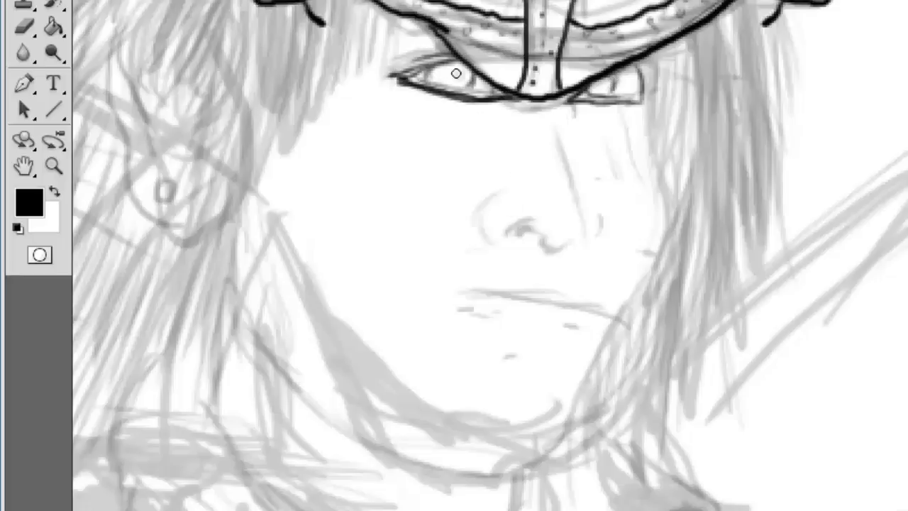
{"action": "left_click_drag", "start_coordinate": [451, 79], "coordinate": [464, 62]}
{"action": "left_click", "coordinate": [454, 63]}
- Resize the brush, extend the headband edge and thicken the left pupil and upper eyelid
{"action": "right_click", "coordinate": [486, 81]}
{"action": "left_click", "coordinate": [457, 61]}
{"action": "right_click", "coordinate": [818, 44]}
{"action": "key", "text": "Escape"}
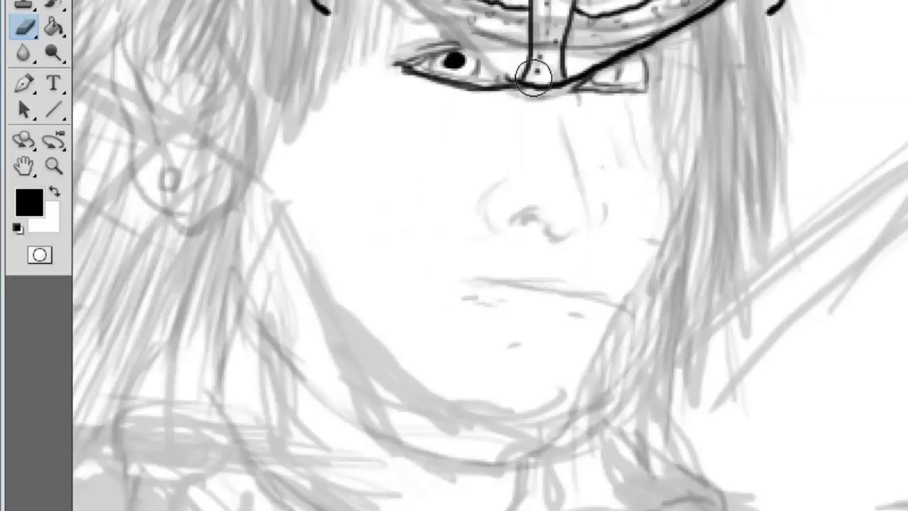
{"action": "right_click", "coordinate": [428, 66]}
{"action": "key", "text": "Return"}
{"action": "mouse_move", "coordinate": [397, 64]}
{"action": "left_mouse_down"}
{"action": "mouse_move", "coordinate": [490, 82]}
{"action": "mouse_move", "coordinate": [639, 60]}
{"action": "mouse_move", "coordinate": [727, 1]}
{"action": "left_mouse_up"}
{"action": "left_click_drag", "start_coordinate": [410, 63], "coordinate": [462, 49]}
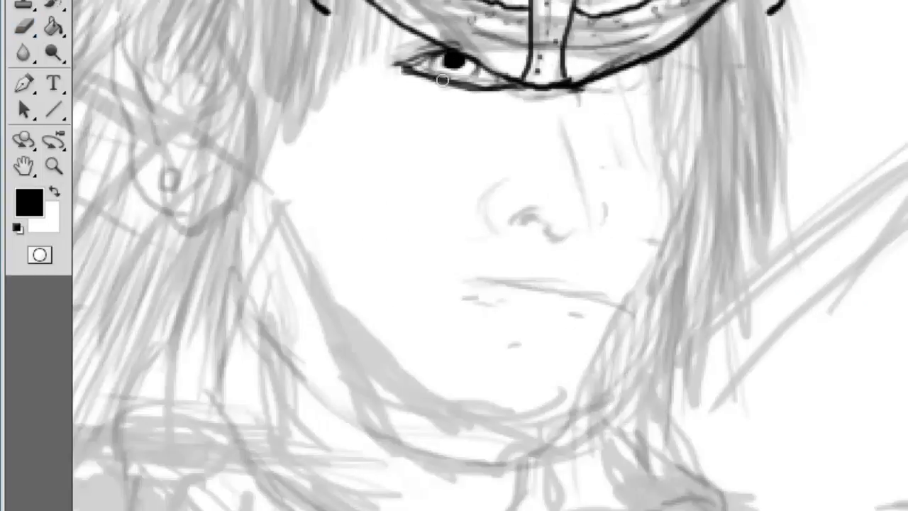
- Ink the right eye's outline, iris, lids and lashes, redrawing the headband contour lower
{"action": "mouse_move", "coordinate": [581, 88]}
{"action": "left_mouse_down"}
{"action": "mouse_move", "coordinate": [630, 100]}
{"action": "mouse_move", "coordinate": [649, 88]}
{"action": "mouse_move", "coordinate": [644, 99]}
{"action": "left_mouse_up"}
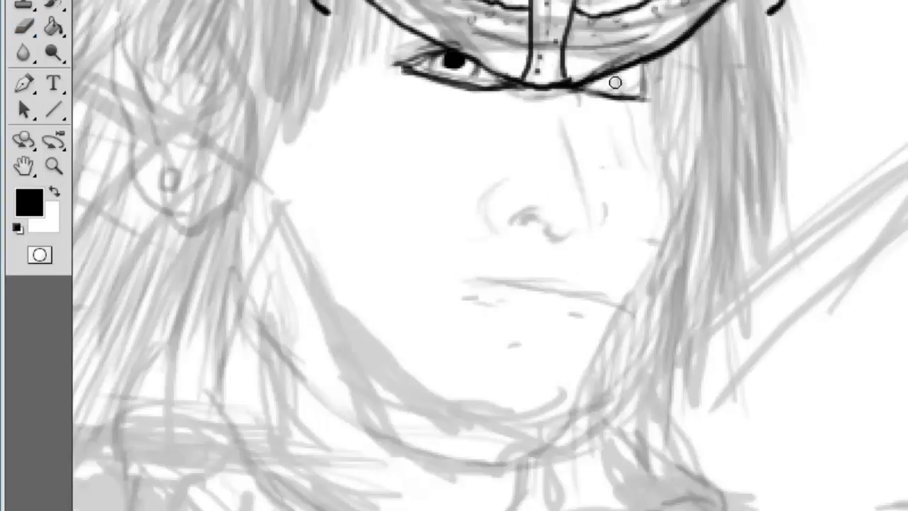
{"action": "left_click_drag", "start_coordinate": [593, 80], "coordinate": [619, 78]}
{"action": "left_click_drag", "start_coordinate": [578, 99], "coordinate": [649, 89]}
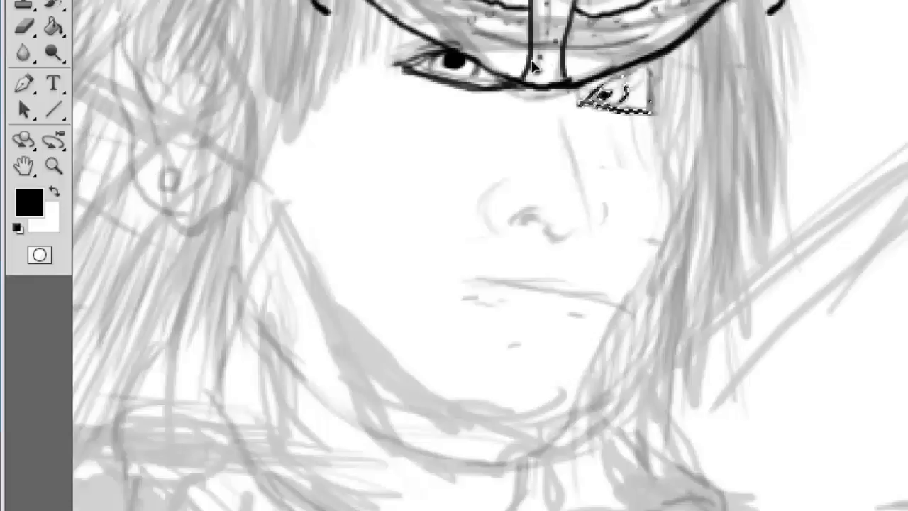
{"action": "left_click_drag", "start_coordinate": [582, 106], "coordinate": [652, 110]}
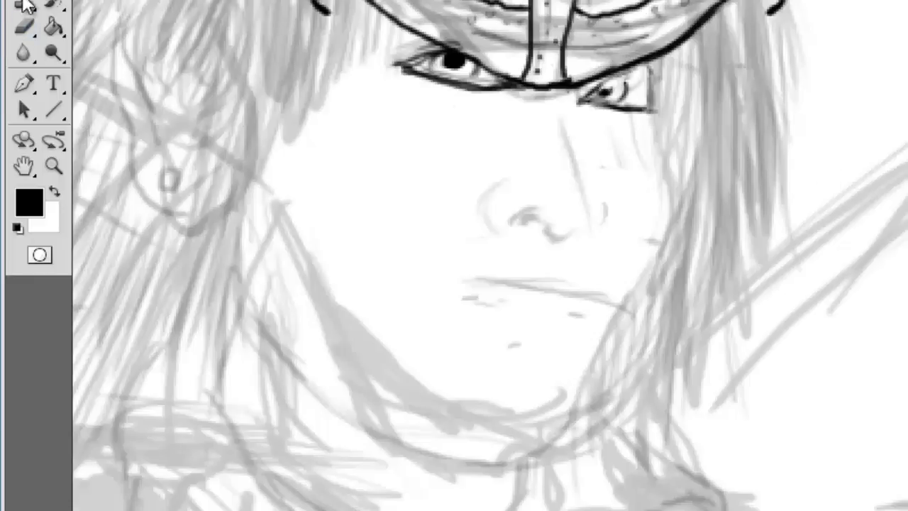
{"action": "key", "text": "ctrl+z"}
{"action": "left_click_drag", "start_coordinate": [539, 86], "coordinate": [667, 60]}
{"action": "left_click_drag", "start_coordinate": [731, 3], "coordinate": [652, 55]}
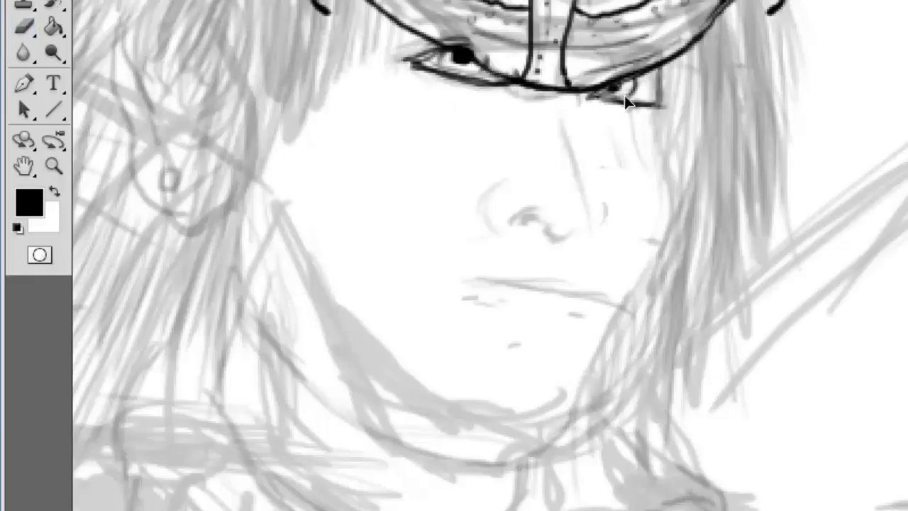
{"action": "left_click_drag", "start_coordinate": [575, 67], "coordinate": [659, 120]}
{"action": "key", "text": "ctrl+d"}
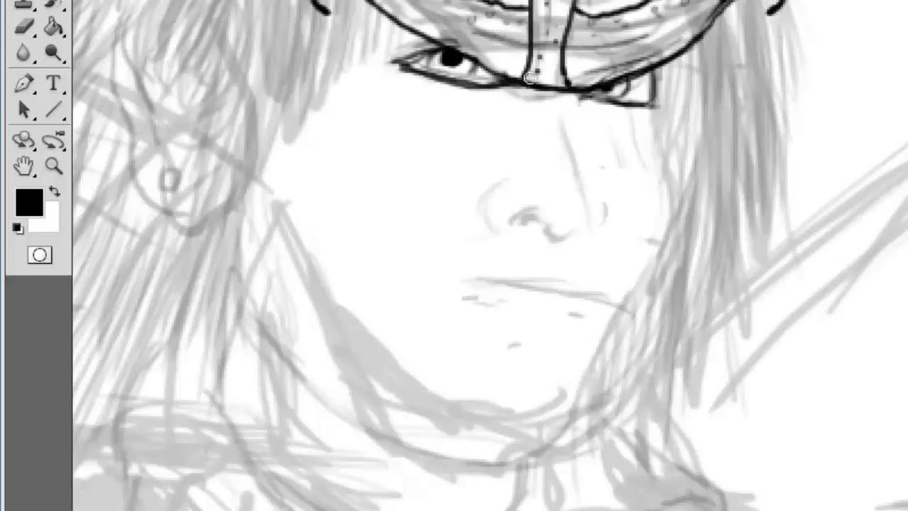
{"action": "key", "text": "b"}
{"action": "right_click", "coordinate": [548, 48]}
{"action": "key", "text": "Return"}
- Ink the headband strap over the nose bridge, then the nose down to its nostril
{"action": "mouse_move", "coordinate": [505, 84]}
{"action": "left_mouse_down"}
{"action": "mouse_move", "coordinate": [533, 103]}
{"action": "mouse_move", "coordinate": [590, 93]}
{"action": "left_mouse_up"}
{"action": "left_click_drag", "start_coordinate": [531, 65], "coordinate": [524, 81]}
{"action": "left_click_drag", "start_coordinate": [561, 66], "coordinate": [569, 93]}
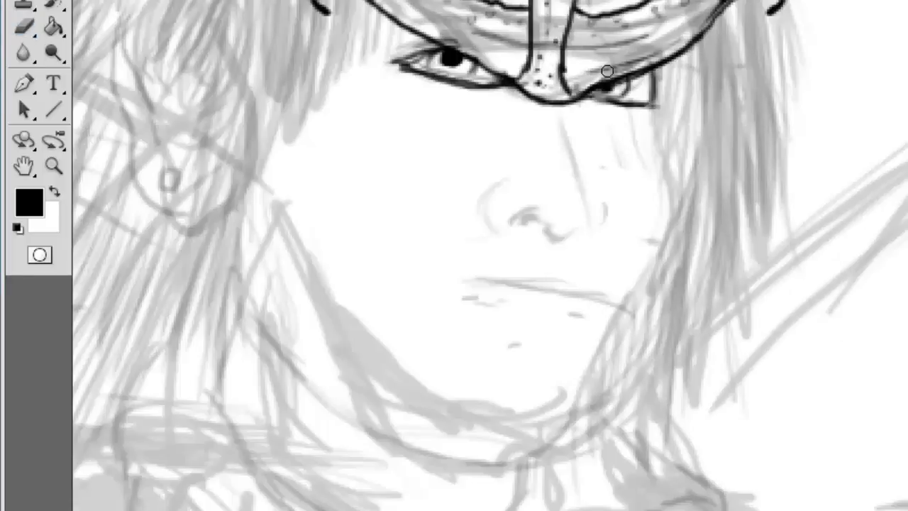
{"action": "right_click", "coordinate": [551, 90]}
{"action": "key", "text": "Return"}
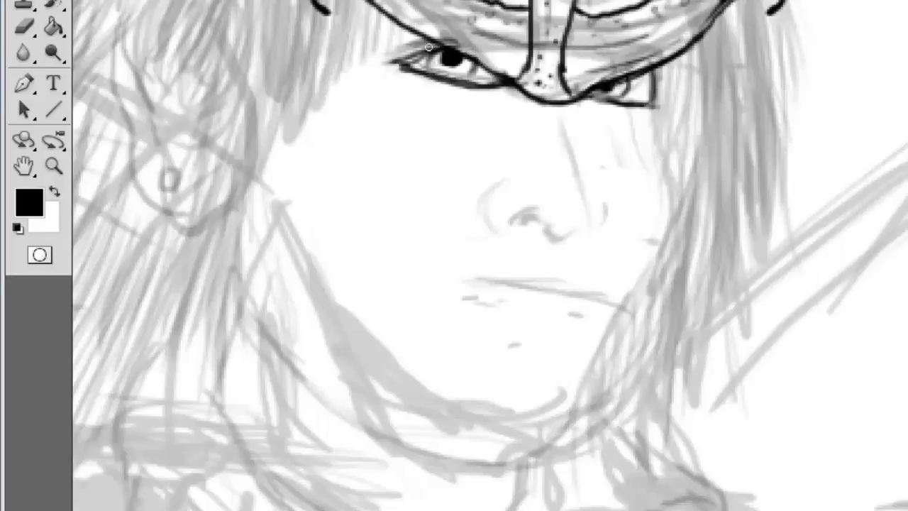
{"action": "right_click", "coordinate": [594, 130]}
{"action": "key", "text": "Return"}
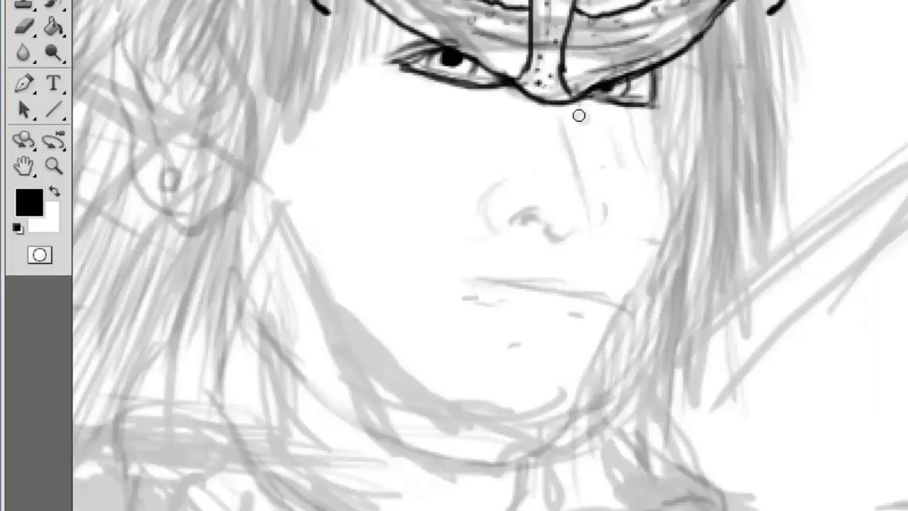
{"action": "left_click_drag", "start_coordinate": [570, 103], "coordinate": [595, 234]}
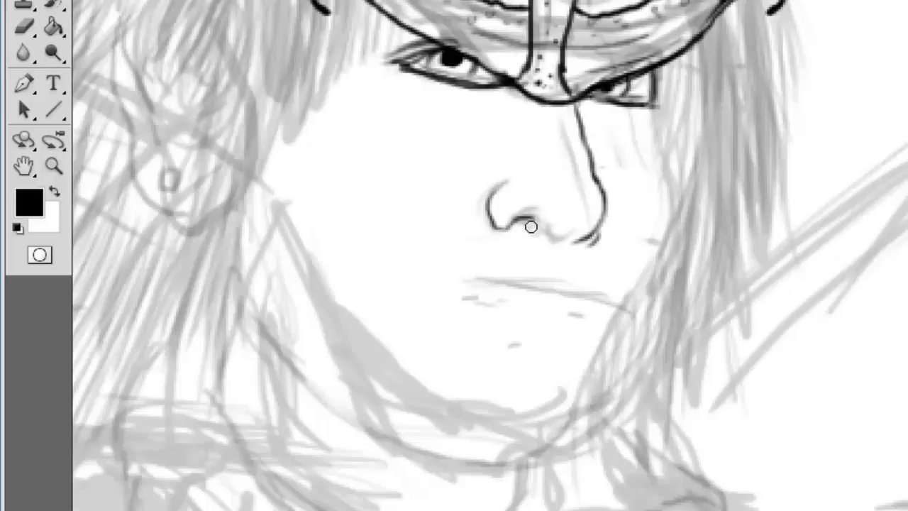
{"action": "left_click_drag", "start_coordinate": [531, 226], "coordinate": [559, 236]}
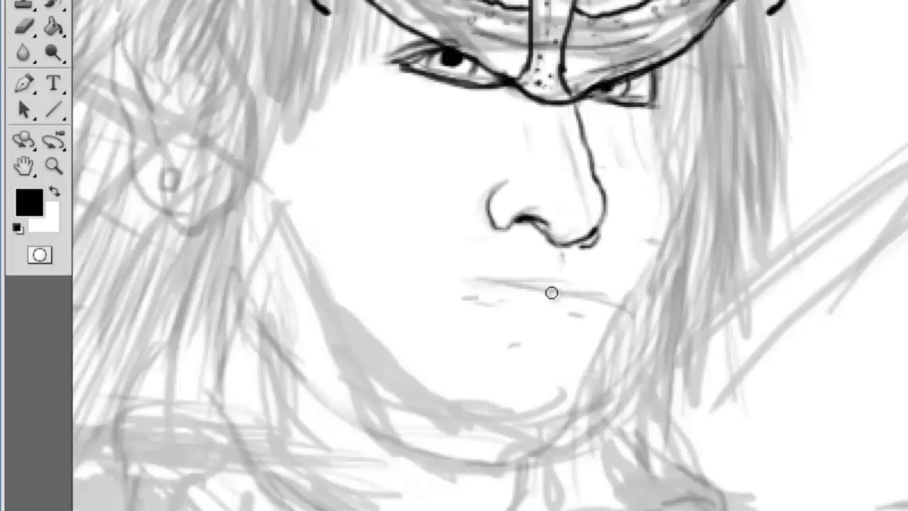
- Try a line between the lips, then ink the ear's outer curve and inner line
{"action": "left_click_drag", "start_coordinate": [479, 297], "coordinate": [587, 314]}
{"action": "key", "text": "ctrl+z"}
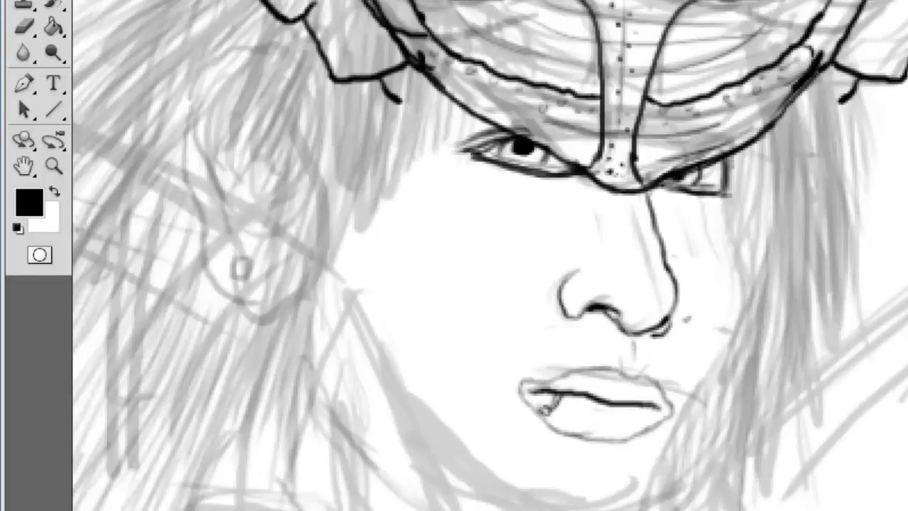
{"action": "left_click_drag", "start_coordinate": [204, 80], "coordinate": [244, 302]}
{"action": "left_click_drag", "start_coordinate": [221, 69], "coordinate": [210, 228]}
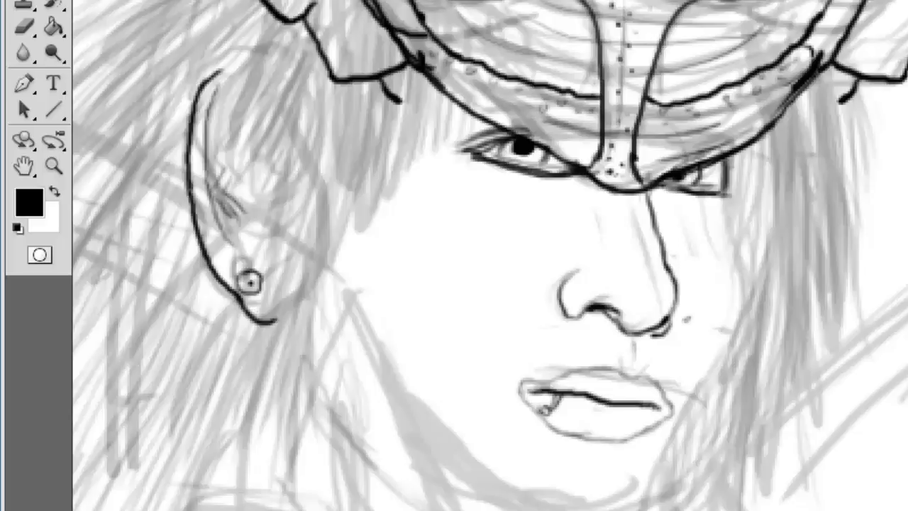
- Ink both jawlines down to the chin, extending the ear line toward the jaw
{"action": "left_click_drag", "start_coordinate": [248, 282], "coordinate": [60, 201]}
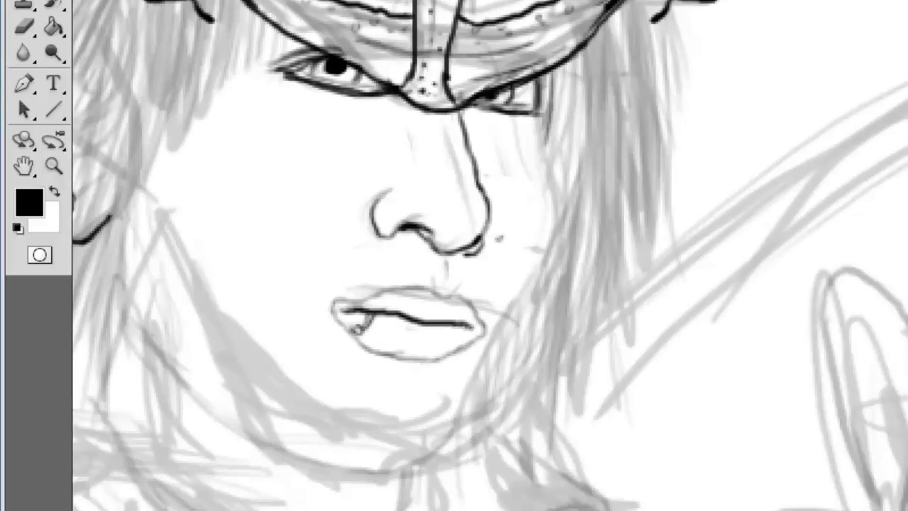
{"action": "mouse_move", "coordinate": [551, 106]}
{"action": "left_mouse_down"}
{"action": "mouse_move", "coordinate": [556, 228]}
{"action": "mouse_move", "coordinate": [497, 355]}
{"action": "mouse_move", "coordinate": [433, 455]}
{"action": "left_mouse_up"}
{"action": "left_click_drag", "start_coordinate": [500, 238], "coordinate": [588, 199]}
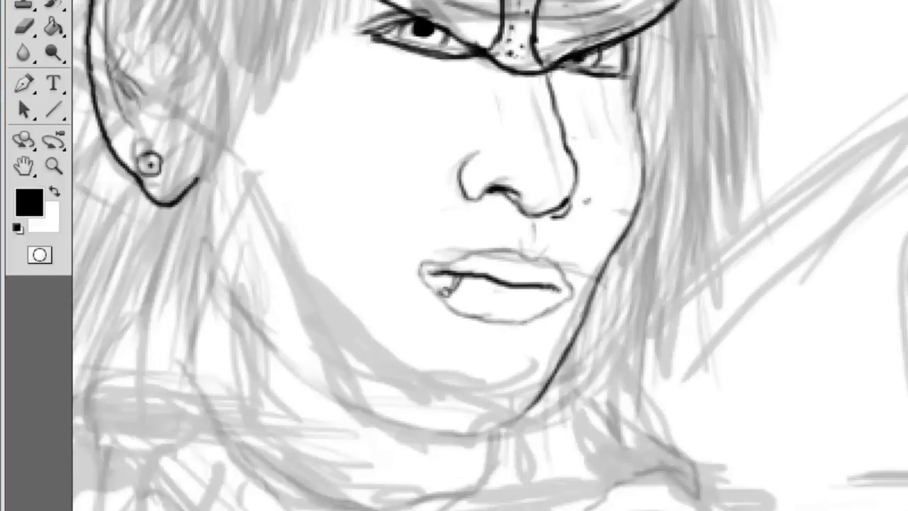
{"action": "left_click_drag", "start_coordinate": [214, 224], "coordinate": [235, 270]}
{"action": "mouse_move", "coordinate": [214, 234]}
{"action": "left_mouse_down"}
{"action": "mouse_move", "coordinate": [305, 355]}
{"action": "mouse_move", "coordinate": [483, 426]}
{"action": "mouse_move", "coordinate": [537, 397]}
{"action": "left_mouse_up"}
{"action": "left_click_drag", "start_coordinate": [426, 270], "coordinate": [543, 390]}
- Switch to brush tip 172 and paint grey hair strokes beside and left of the face
{"action": "right_click", "coordinate": [507, 234]}
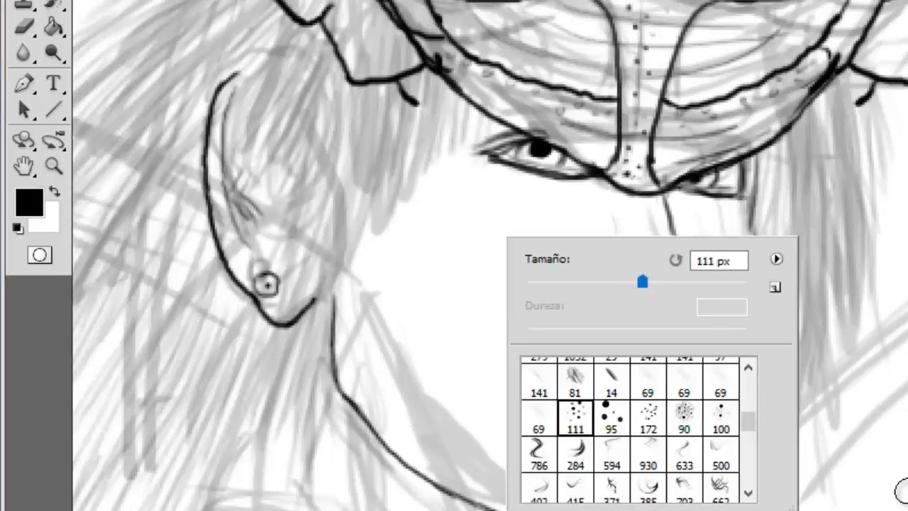
{"action": "double_click", "coordinate": [689, 410]}
{"action": "left_click_drag", "start_coordinate": [398, 100], "coordinate": [369, 241]}
{"action": "left_click_drag", "start_coordinate": [426, 86], "coordinate": [398, 220]}
{"action": "left_click_drag", "start_coordinate": [376, 85], "coordinate": [340, 248]}
{"action": "right_click", "coordinate": [527, 170]}
{"action": "key", "text": "Return"}
{"action": "left_click_drag", "start_coordinate": [455, 99], "coordinate": [425, 192]}
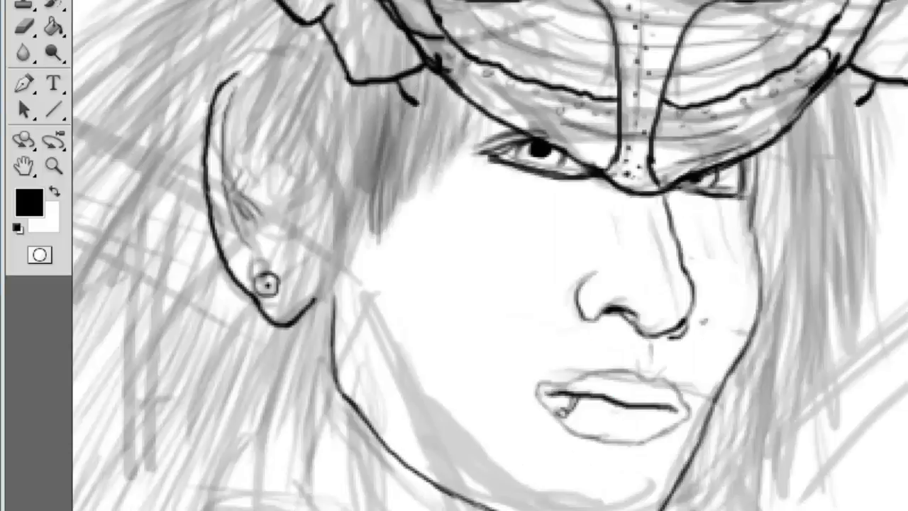
{"action": "left_click_drag", "start_coordinate": [348, 78], "coordinate": [334, 199]}
{"action": "left_click_drag", "start_coordinate": [305, 36], "coordinate": [284, 220]}
{"action": "left_click_drag", "start_coordinate": [341, 177], "coordinate": [298, 418]}
- Shade hair over the forehead and thicken the grey hair on the left, then zoom out
{"action": "left_click_drag", "start_coordinate": [440, 135], "coordinate": [422, 210]}
{"action": "mouse_move", "coordinate": [462, 103]}
{"action": "left_mouse_down"}
{"action": "mouse_move", "coordinate": [434, 182]}
{"action": "mouse_move", "coordinate": [450, 176]}
{"action": "mouse_move", "coordinate": [450, 186]}
{"action": "left_mouse_up"}
{"action": "left_click_drag", "start_coordinate": [505, 111], "coordinate": [462, 175]}
{"action": "left_click_drag", "start_coordinate": [294, 17], "coordinate": [230, 92]}
{"action": "left_click_drag", "start_coordinate": [312, 64], "coordinate": [277, 312]}
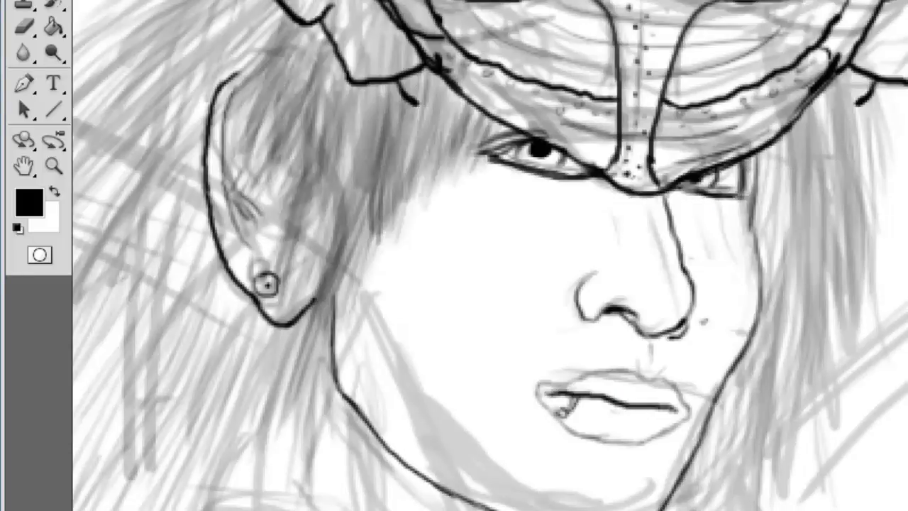
{"action": "left_click_drag", "start_coordinate": [369, 185], "coordinate": [277, 476]}
{"action": "left_click_drag", "start_coordinate": [426, 213], "coordinate": [554, 225]}
{"action": "left_click_drag", "start_coordinate": [412, 7], "coordinate": [234, 199]}
{"action": "left_click_drag", "start_coordinate": [334, 22], "coordinate": [99, 334]}
{"action": "left_click_drag", "start_coordinate": [312, 106], "coordinate": [121, 418]}
{"action": "left_click_drag", "start_coordinate": [326, 156], "coordinate": [153, 483]}
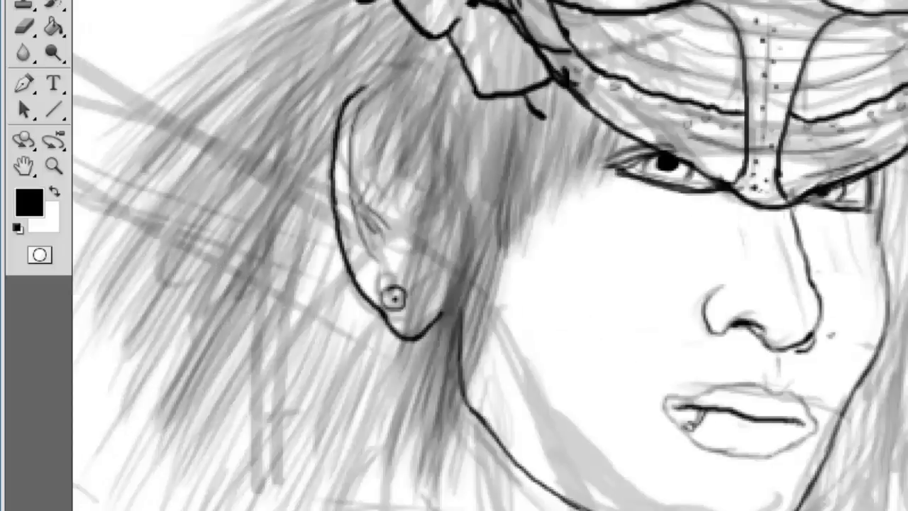
{"action": "left_click_drag", "start_coordinate": [351, 170], "coordinate": [220, 508]}
{"action": "mouse_move", "coordinate": [383, 298]}
{"action": "left_mouse_down"}
{"action": "mouse_move", "coordinate": [259, 507]}
{"action": "mouse_move", "coordinate": [309, 401]}
{"action": "left_mouse_up"}
{"action": "left_click_drag", "start_coordinate": [418, 135], "coordinate": [355, 248]}
{"action": "key", "text": "z"}
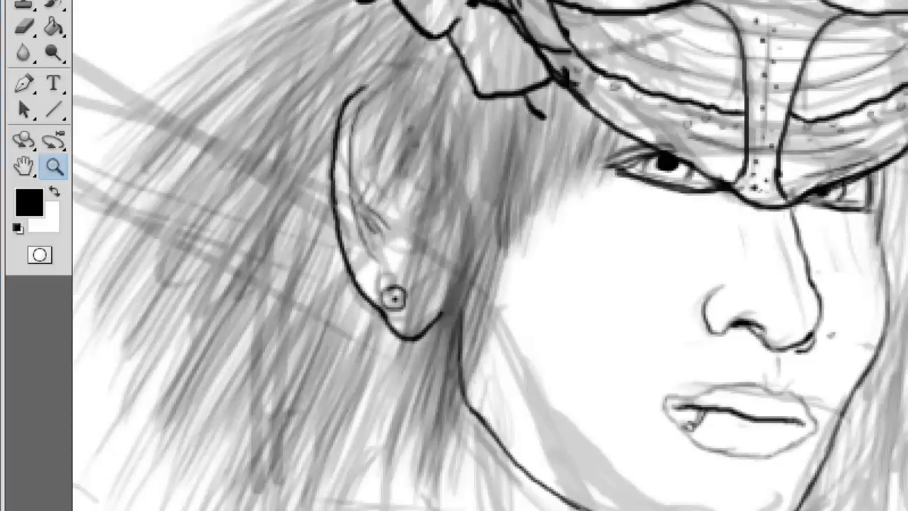
{"action": "key", "text": "ctrl+minus"}
- Paint more grey hair strokes on both sides and darken the hair beside the face
{"action": "left_click_drag", "start_coordinate": [615, 186], "coordinate": [619, 258]}
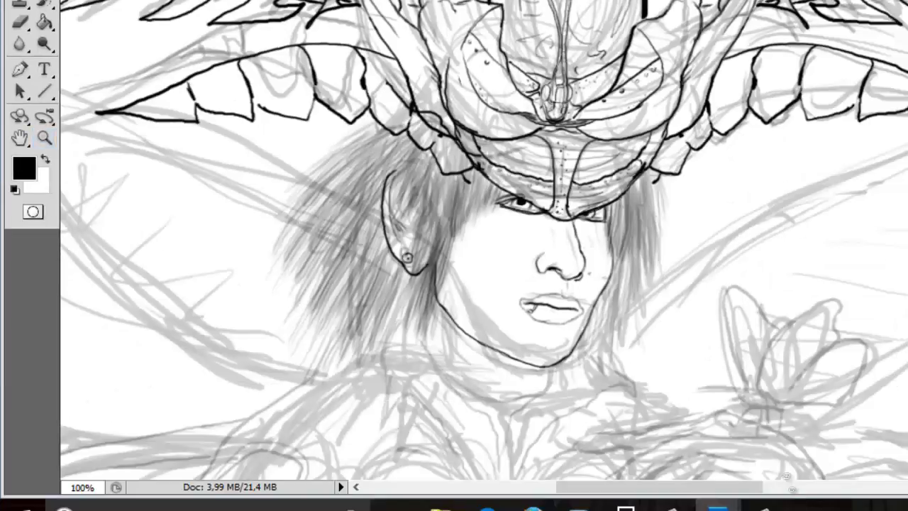
{"action": "left_click_drag", "start_coordinate": [656, 172], "coordinate": [643, 323]}
{"action": "left_click_drag", "start_coordinate": [624, 224], "coordinate": [589, 365]}
{"action": "left_click_drag", "start_coordinate": [323, 178], "coordinate": [341, 341]}
{"action": "left_click_drag", "start_coordinate": [359, 213], "coordinate": [384, 368]}
{"action": "left_click_drag", "start_coordinate": [430, 183], "coordinate": [386, 359]}
{"action": "mouse_move", "coordinate": [457, 181]}
{"action": "left_mouse_down"}
{"action": "mouse_move", "coordinate": [408, 328]}
{"action": "mouse_move", "coordinate": [418, 264]}
{"action": "left_mouse_up"}
{"action": "left_click_drag", "start_coordinate": [376, 142], "coordinate": [312, 365]}
{"action": "left_click_drag", "start_coordinate": [334, 259], "coordinate": [298, 391]}
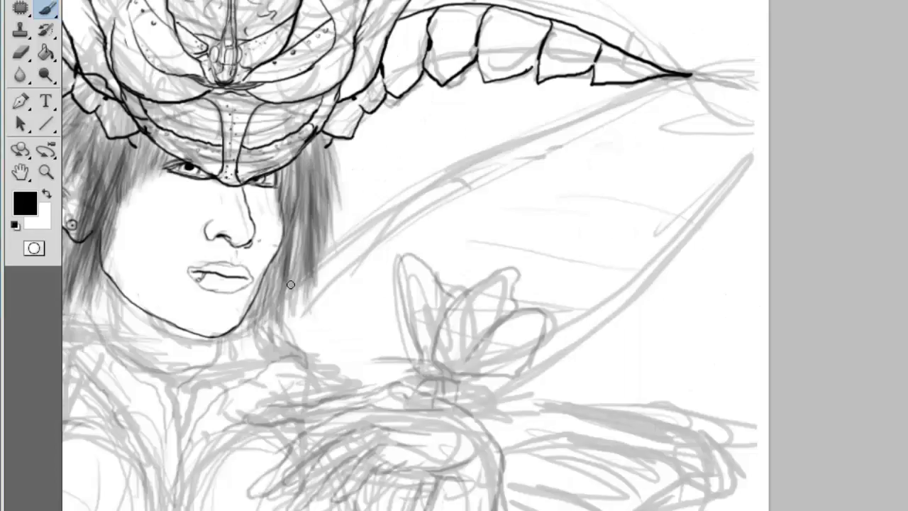
- Ink the right wing's upper and lower edges and hatch lines across its interior
{"action": "left_click_drag", "start_coordinate": [291, 282], "coordinate": [736, 68]}
{"action": "mouse_move", "coordinate": [295, 298]}
{"action": "left_mouse_down"}
{"action": "mouse_move", "coordinate": [525, 152]}
{"action": "mouse_move", "coordinate": [767, 79]}
{"action": "left_mouse_up"}
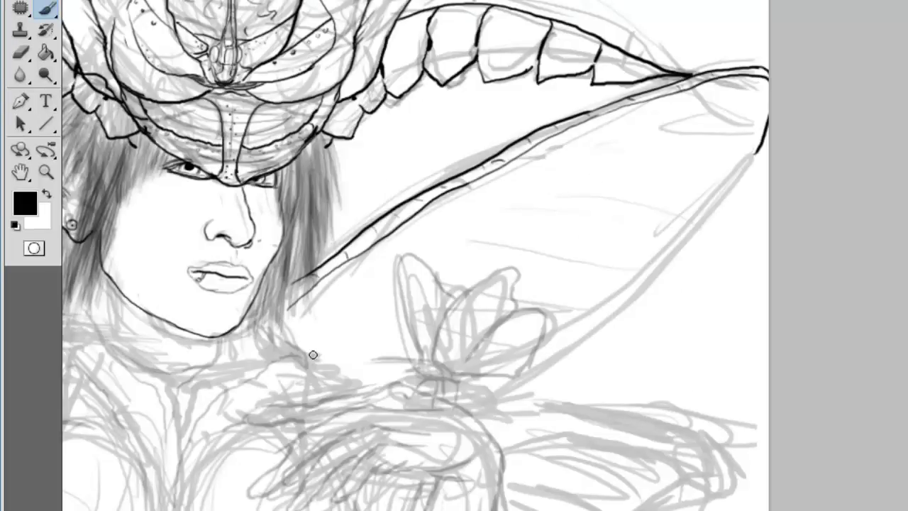
{"action": "mouse_move", "coordinate": [313, 355]}
{"action": "left_mouse_down"}
{"action": "mouse_move", "coordinate": [511, 312]}
{"action": "mouse_move", "coordinate": [765, 119]}
{"action": "left_mouse_up"}
{"action": "mouse_move", "coordinate": [320, 349]}
{"action": "left_mouse_down"}
{"action": "mouse_move", "coordinate": [504, 313]}
{"action": "mouse_move", "coordinate": [741, 155]}
{"action": "left_mouse_up"}
{"action": "left_click_drag", "start_coordinate": [624, 124], "coordinate": [738, 137]}
{"action": "left_click_drag", "start_coordinate": [582, 150], "coordinate": [710, 161]}
{"action": "left_click_drag", "start_coordinate": [543, 174], "coordinate": [670, 189]}
{"action": "left_click_drag", "start_coordinate": [468, 218], "coordinate": [631, 239]}
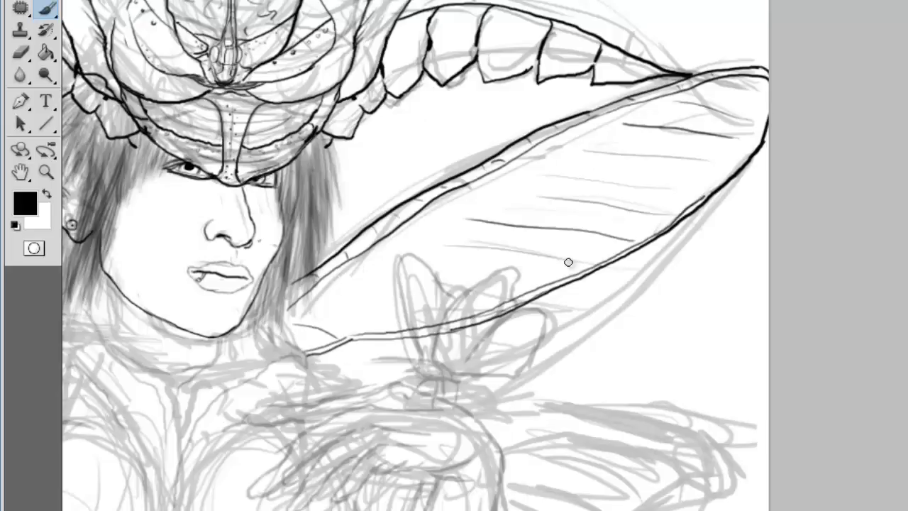
{"action": "left_click_drag", "start_coordinate": [369, 272], "coordinate": [465, 284]}
{"action": "left_click_drag", "start_coordinate": [316, 302], "coordinate": [397, 323]}
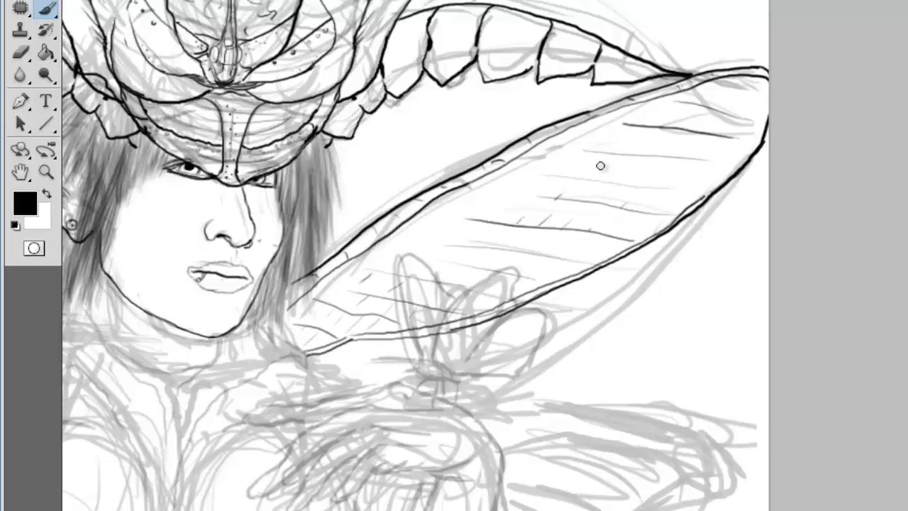
{"action": "mouse_move", "coordinate": [332, 325]}
{"action": "left_mouse_down"}
{"action": "mouse_move", "coordinate": [430, 138]}
{"action": "mouse_move", "coordinate": [516, 208]}
{"action": "mouse_move", "coordinate": [405, 129]}
{"action": "left_mouse_up"}
- Transform a copy of the wing into a mirrored left wing beside the head
{"action": "key", "text": "ctrl+t"}
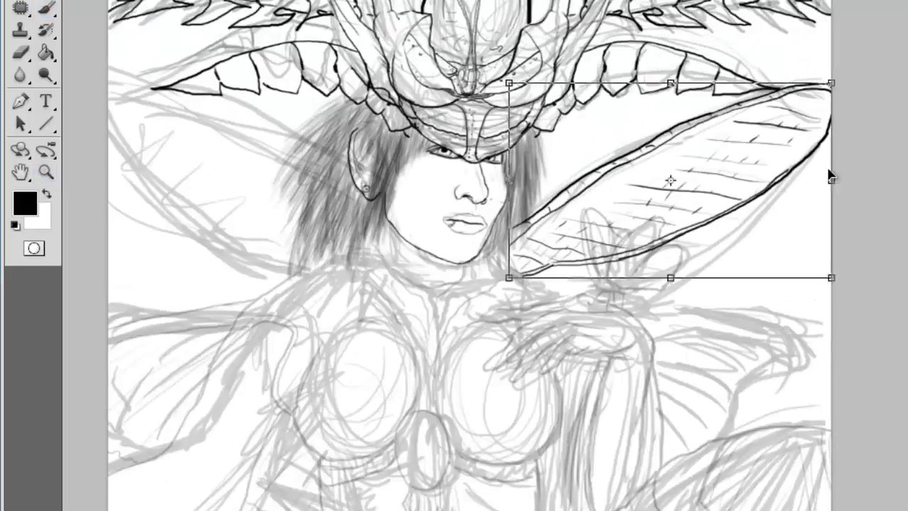
{"action": "left_click_drag", "start_coordinate": [674, 178], "coordinate": [252, 191]}
{"action": "left_click_drag", "start_coordinate": [345, 277], "coordinate": [358, 281]}
{"action": "key", "text": "Return"}
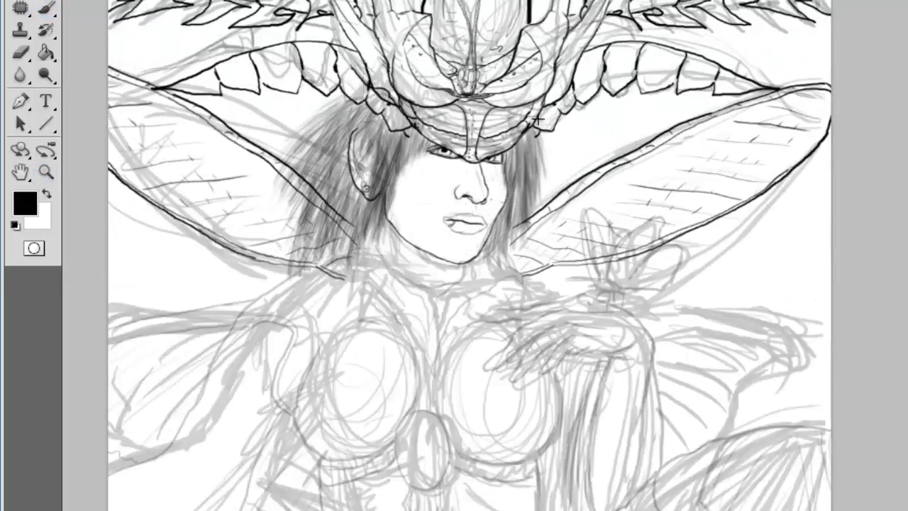
{"action": "left_click", "coordinate": [376, 189]}
{"action": "left_click", "coordinate": [20, 52]}
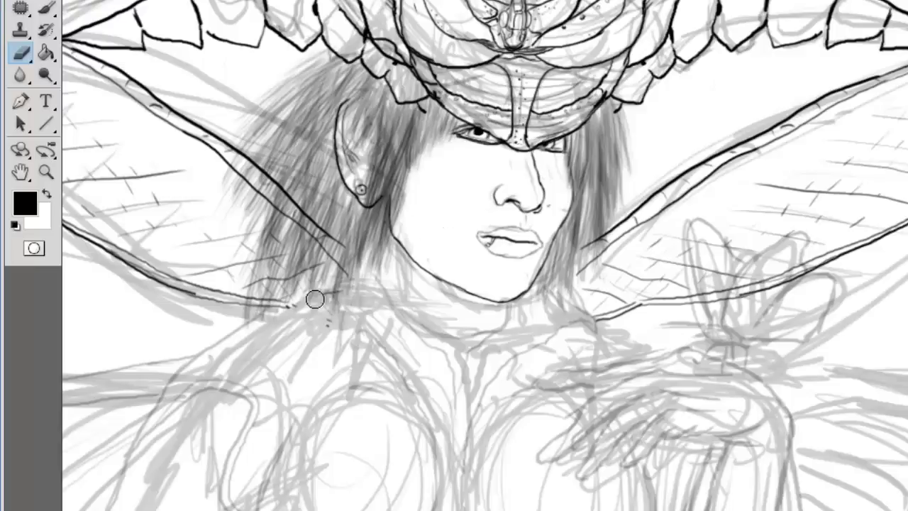
- Zoom in on the butterfly and ink its black body with two white spots
{"action": "key", "text": "b"}
{"action": "left_click", "coordinate": [716, 233], "text": "ctrl"}
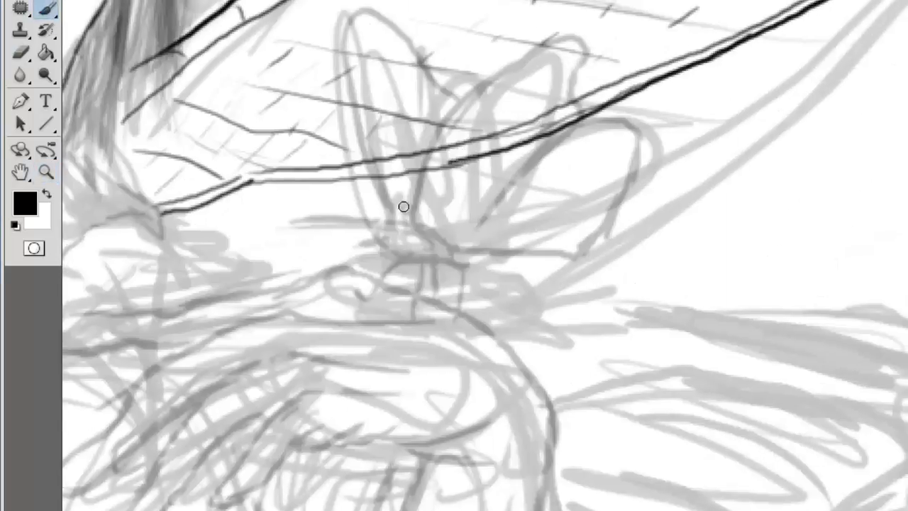
{"action": "left_click_drag", "start_coordinate": [381, 221], "coordinate": [463, 265]}
{"action": "mouse_move", "coordinate": [378, 224]}
{"action": "left_mouse_down"}
{"action": "mouse_move", "coordinate": [465, 241]}
{"action": "mouse_move", "coordinate": [250, 226]}
{"action": "mouse_move", "coordinate": [426, 255]}
{"action": "mouse_move", "coordinate": [459, 247]}
{"action": "mouse_move", "coordinate": [421, 319]}
{"action": "left_mouse_up"}
{"action": "key", "text": "x"}
{"action": "left_click", "coordinate": [406, 223]}
{"action": "left_click", "coordinate": [444, 243]}
{"action": "key", "text": "x"}
- Draw the butterfly's legs and a long antenna
{"action": "left_click_drag", "start_coordinate": [392, 270], "coordinate": [356, 307]}
{"action": "mouse_move", "coordinate": [435, 271]}
{"action": "left_mouse_down"}
{"action": "mouse_move", "coordinate": [439, 316]}
{"action": "mouse_move", "coordinate": [466, 330]}
{"action": "left_mouse_up"}
{"action": "left_click_drag", "start_coordinate": [468, 291], "coordinate": [471, 341]}
{"action": "mouse_move", "coordinate": [430, 207]}
{"action": "left_mouse_down"}
{"action": "mouse_move", "coordinate": [416, 239]}
{"action": "mouse_move", "coordinate": [538, 61]}
{"action": "mouse_move", "coordinate": [475, 223]}
{"action": "mouse_move", "coordinate": [622, 154]}
{"action": "mouse_move", "coordinate": [458, 289]}
{"action": "left_mouse_up"}
- Outline the butterfly's wings and draw veins inside the lower right wing
{"action": "mouse_move", "coordinate": [367, 248]}
{"action": "left_mouse_down"}
{"action": "mouse_move", "coordinate": [391, 79]}
{"action": "mouse_move", "coordinate": [451, 135]}
{"action": "left_mouse_up"}
{"action": "mouse_move", "coordinate": [446, 170]}
{"action": "left_mouse_down"}
{"action": "mouse_move", "coordinate": [558, 115]}
{"action": "mouse_move", "coordinate": [540, 67]}
{"action": "mouse_move", "coordinate": [440, 206]}
{"action": "left_mouse_up"}
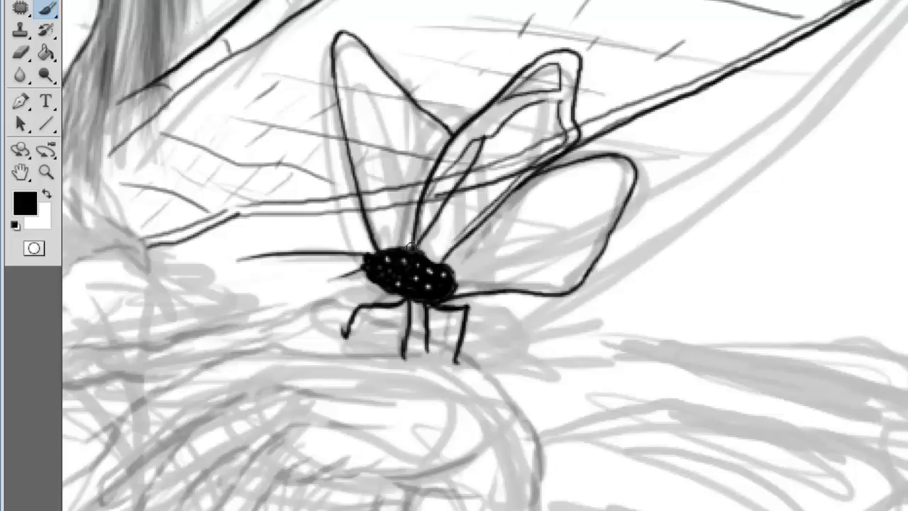
{"action": "left_click_drag", "start_coordinate": [568, 96], "coordinate": [455, 199]}
{"action": "mouse_move", "coordinate": [464, 252]}
{"action": "left_mouse_down"}
{"action": "mouse_move", "coordinate": [598, 177]}
{"action": "mouse_move", "coordinate": [541, 284]}
{"action": "left_mouse_up"}
{"action": "left_click_drag", "start_coordinate": [490, 225], "coordinate": [454, 276]}
{"action": "left_click_drag", "start_coordinate": [560, 188], "coordinate": [506, 224]}
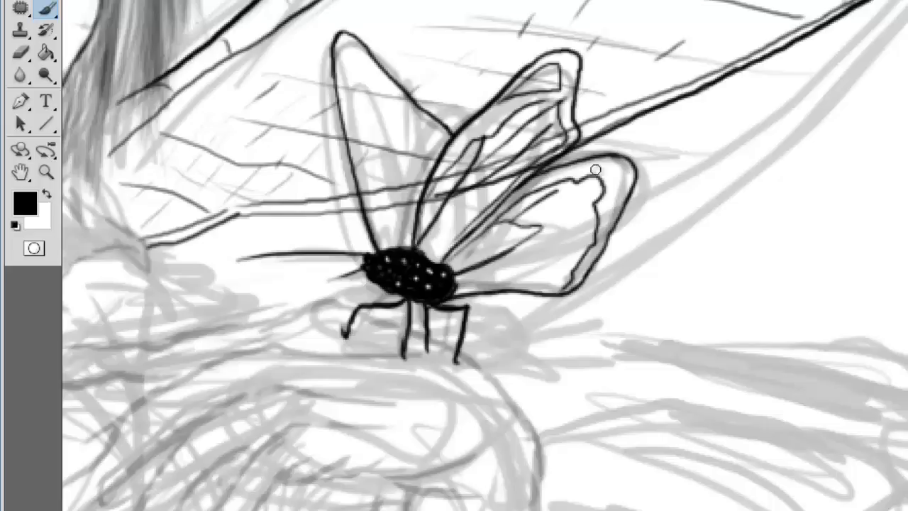
{"action": "left_click_drag", "start_coordinate": [592, 230], "coordinate": [492, 263]}
{"action": "left_click_drag", "start_coordinate": [574, 262], "coordinate": [469, 281]}
{"action": "left_click_drag", "start_coordinate": [543, 77], "coordinate": [518, 95]}
{"action": "mouse_move", "coordinate": [449, 262]}
{"action": "left_mouse_down"}
{"action": "mouse_move", "coordinate": [589, 161]}
{"action": "mouse_move", "coordinate": [617, 213]}
{"action": "mouse_move", "coordinate": [568, 289]}
{"action": "mouse_move", "coordinate": [457, 291]}
{"action": "left_mouse_up"}
- Thicken the right wing outlines and add cells and veins to the left upper wing
{"action": "mouse_move", "coordinate": [417, 236]}
{"action": "left_mouse_down"}
{"action": "mouse_move", "coordinate": [472, 131]}
{"action": "mouse_move", "coordinate": [561, 71]}
{"action": "mouse_move", "coordinate": [577, 99]}
{"action": "mouse_move", "coordinate": [572, 146]}
{"action": "left_mouse_up"}
{"action": "left_click_drag", "start_coordinate": [525, 178], "coordinate": [444, 259]}
{"action": "mouse_move", "coordinate": [353, 51]}
{"action": "left_mouse_down"}
{"action": "mouse_move", "coordinate": [351, 101]}
{"action": "mouse_move", "coordinate": [394, 99]}
{"action": "left_mouse_up"}
{"action": "mouse_move", "coordinate": [389, 114]}
{"action": "left_mouse_down"}
{"action": "mouse_move", "coordinate": [377, 154]}
{"action": "mouse_move", "coordinate": [376, 248]}
{"action": "left_mouse_up"}
{"action": "left_click_drag", "start_coordinate": [429, 114], "coordinate": [404, 241]}
{"action": "left_click_drag", "start_coordinate": [361, 84], "coordinate": [361, 113]}
{"action": "left_click_drag", "start_coordinate": [371, 89], "coordinate": [376, 117]}
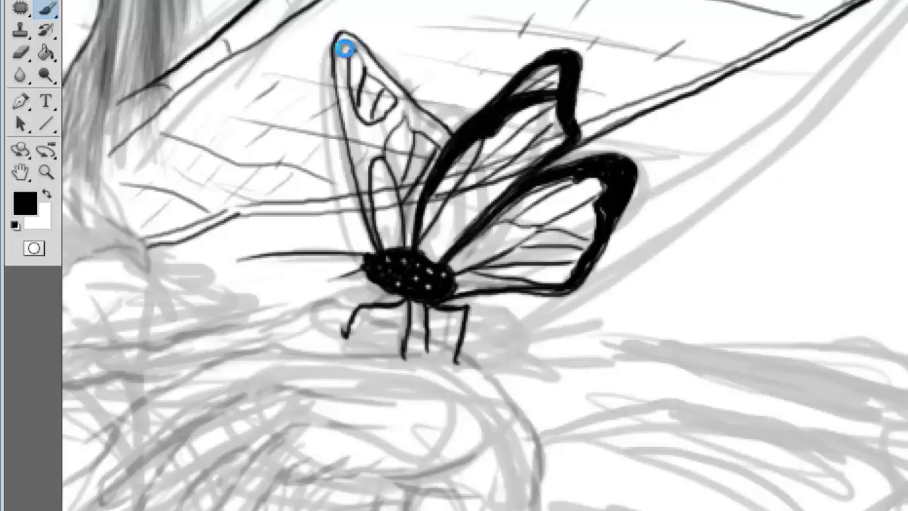
{"action": "mouse_move", "coordinate": [344, 45]}
{"action": "left_mouse_down"}
{"action": "mouse_move", "coordinate": [353, 171]}
{"action": "mouse_move", "coordinate": [383, 124]}
{"action": "mouse_move", "coordinate": [419, 121]}
{"action": "mouse_move", "coordinate": [365, 61]}
{"action": "left_mouse_up"}
{"action": "left_click_drag", "start_coordinate": [380, 99], "coordinate": [433, 142]}
- Thin the lower right wing outline with white, then zoom out to the whole butterfly
{"action": "key", "text": "x"}
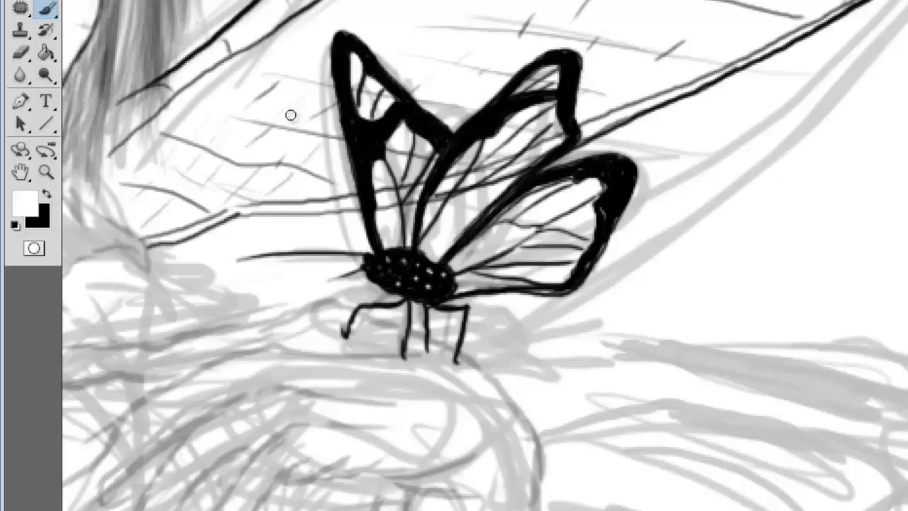
{"action": "mouse_move", "coordinate": [489, 205]}
{"action": "left_mouse_down"}
{"action": "mouse_move", "coordinate": [617, 177]}
{"action": "mouse_move", "coordinate": [593, 252]}
{"action": "left_mouse_up"}
{"action": "key", "text": "x"}
{"action": "key", "text": "z"}
{"action": "left_click", "coordinate": [323, 256], "text": "alt"}
- Zoom in on the neck and ink the left collar edge, chin line and right collar line
{"action": "left_click", "coordinate": [323, 256]}
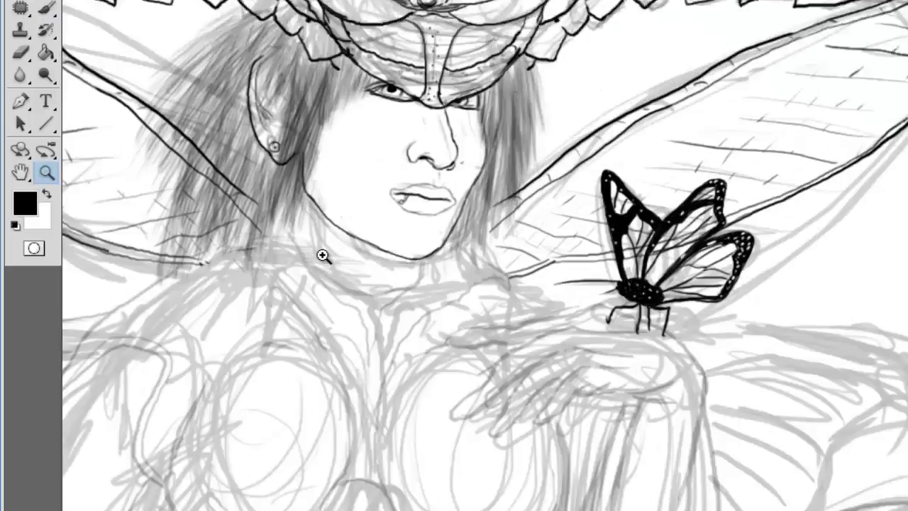
{"action": "key", "text": "e"}
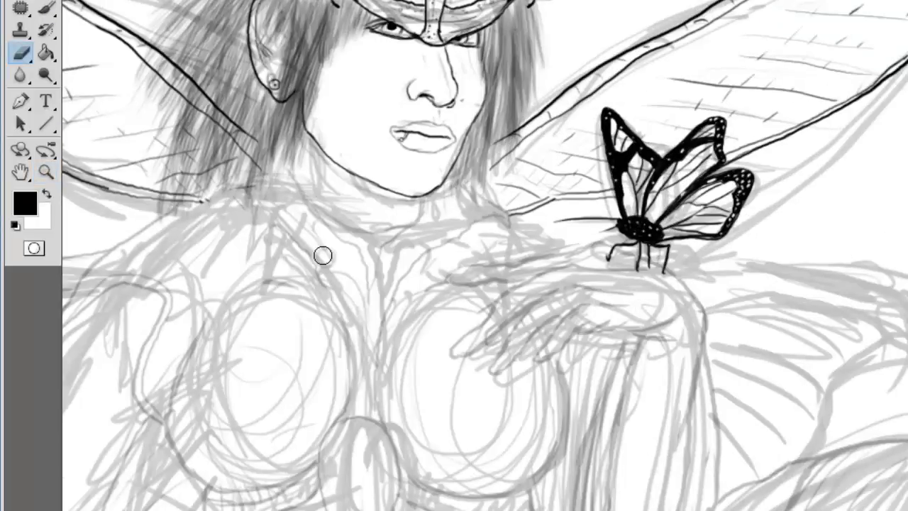
{"action": "key", "text": "z"}
{"action": "left_click", "coordinate": [323, 255]}
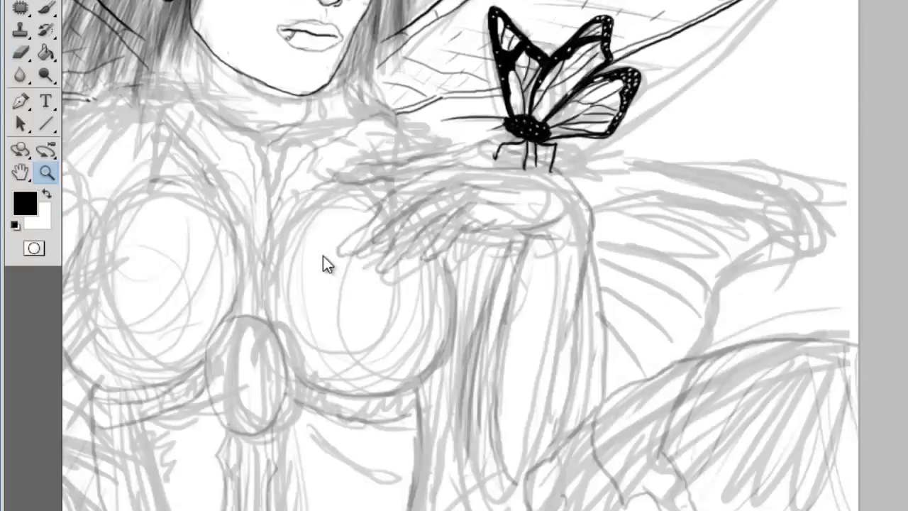
{"action": "left_click", "coordinate": [323, 257]}
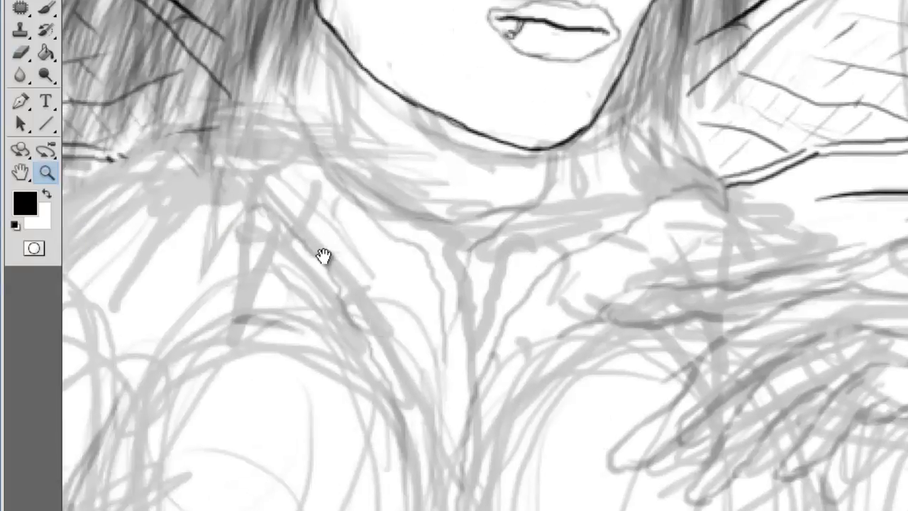
{"action": "key", "text": "b"}
{"action": "mouse_move", "coordinate": [241, 77]}
{"action": "left_mouse_down"}
{"action": "mouse_move", "coordinate": [240, 202]}
{"action": "mouse_move", "coordinate": [230, 262]}
{"action": "mouse_move", "coordinate": [212, 297]}
{"action": "mouse_move", "coordinate": [276, 200]}
{"action": "mouse_move", "coordinate": [306, 193]}
{"action": "mouse_move", "coordinate": [393, 277]}
{"action": "left_mouse_up"}
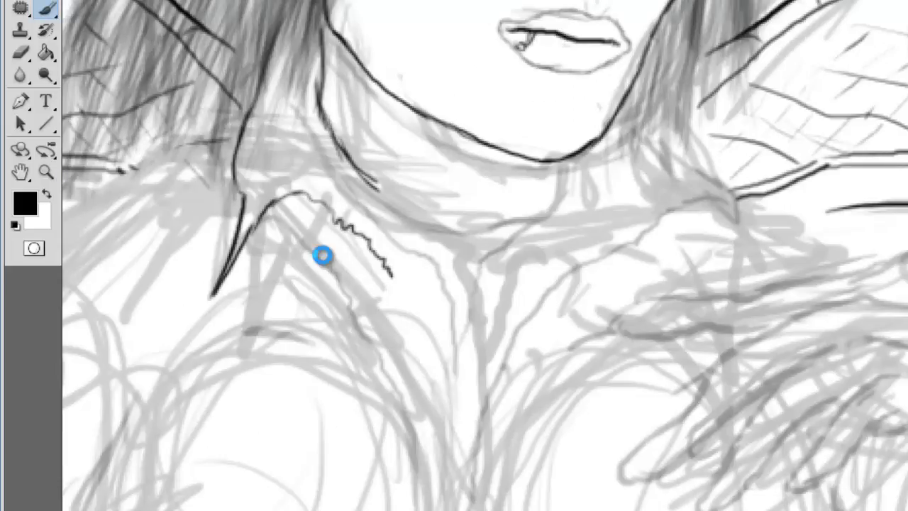
{"action": "left_click_drag", "start_coordinate": [369, 183], "coordinate": [561, 200]}
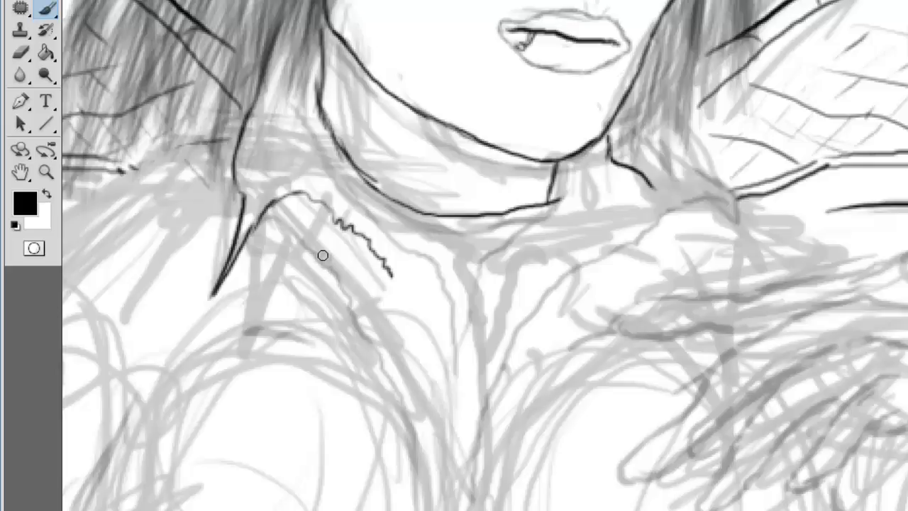
{"action": "left_click_drag", "start_coordinate": [704, 154], "coordinate": [736, 218]}
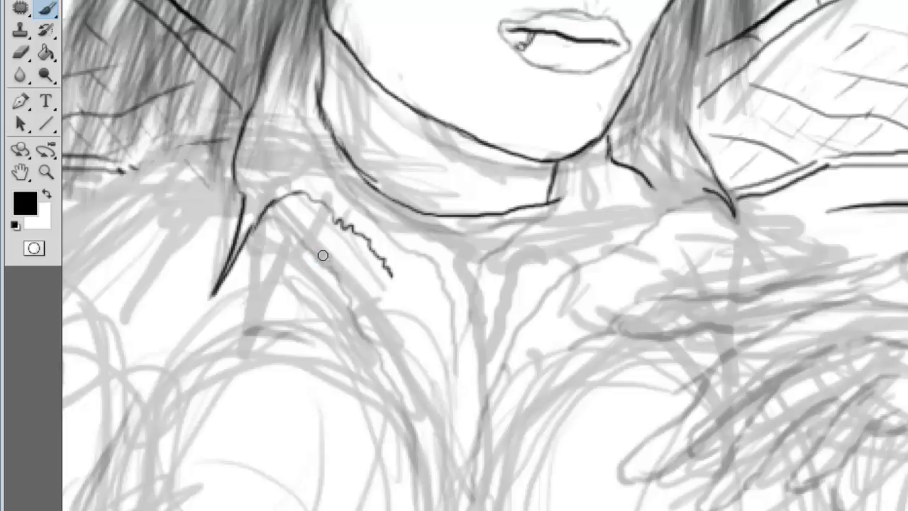
- Ink the long lines down the chest forming the narrow strap
{"action": "left_click_drag", "start_coordinate": [712, 183], "coordinate": [575, 269]}
{"action": "scroll", "coordinate": [323, 256], "scroll_direction": "down", "scroll_amount": 3}
{"action": "mouse_move", "coordinate": [398, 156]}
{"action": "left_mouse_down"}
{"action": "mouse_move", "coordinate": [443, 397]}
{"action": "mouse_move", "coordinate": [448, 487]}
{"action": "left_mouse_up"}
{"action": "left_click_drag", "start_coordinate": [576, 160], "coordinate": [481, 392]}
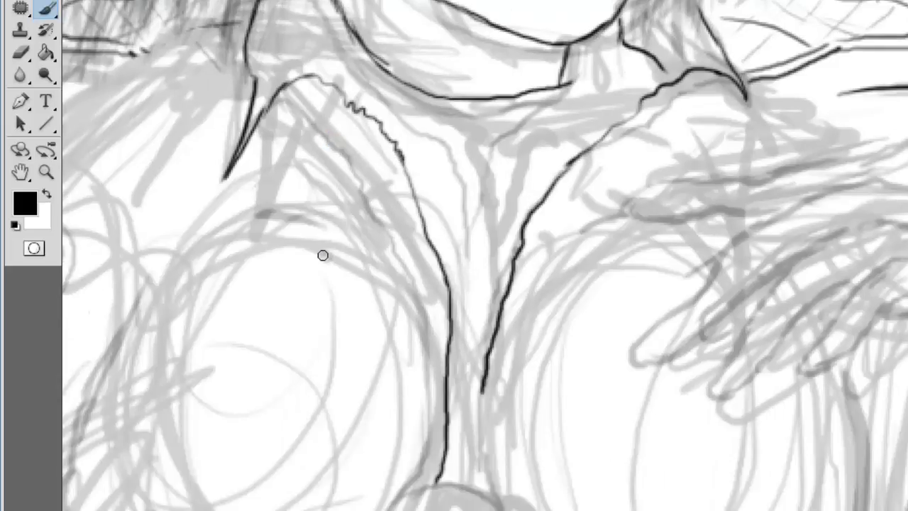
{"action": "scroll", "coordinate": [323, 256], "scroll_direction": "up", "scroll_amount": 2}
{"action": "left_click_drag", "start_coordinate": [565, 153], "coordinate": [480, 297]}
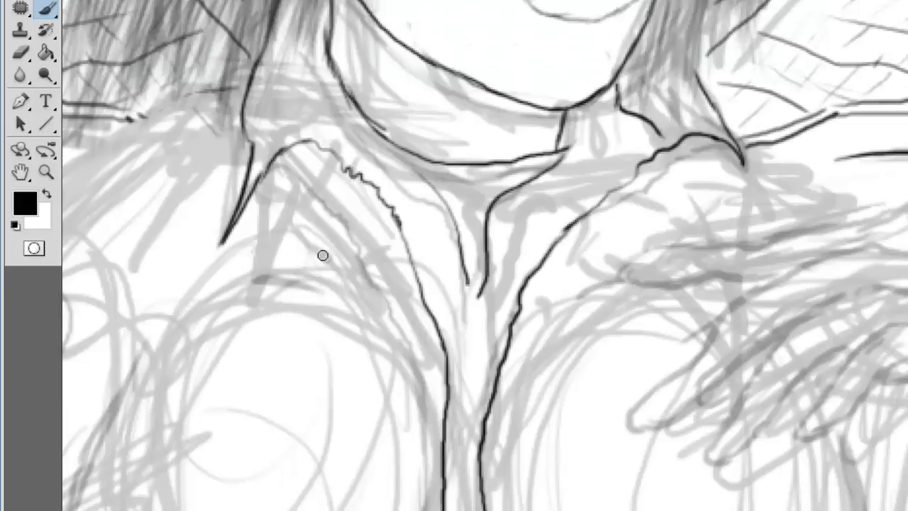
- Add thin neck lines, refine the right collar, and ink the first left-arm curve
{"action": "left_click_drag", "start_coordinate": [325, 53], "coordinate": [411, 166]}
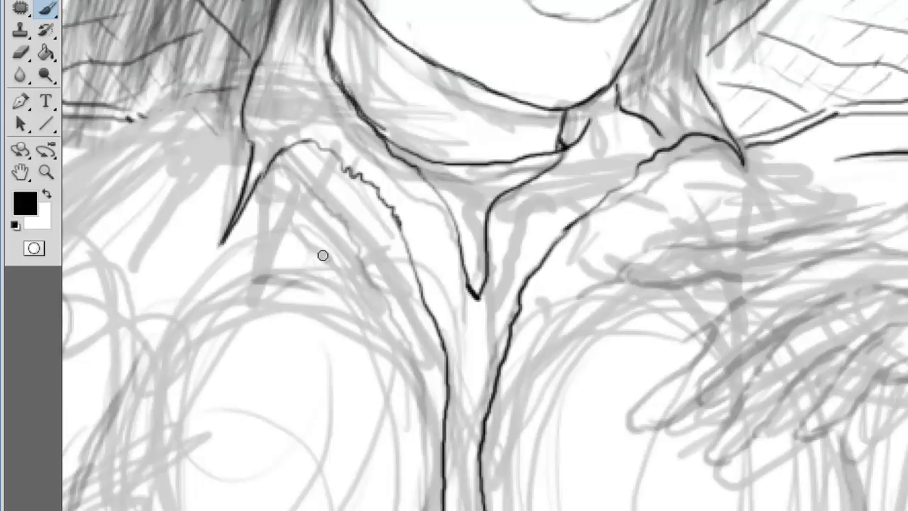
{"action": "scroll", "coordinate": [323, 256], "scroll_direction": "down", "scroll_amount": 3}
{"action": "left_click_drag", "start_coordinate": [521, 212], "coordinate": [500, 461]}
{"action": "left_click_drag", "start_coordinate": [608, 88], "coordinate": [539, 170]}
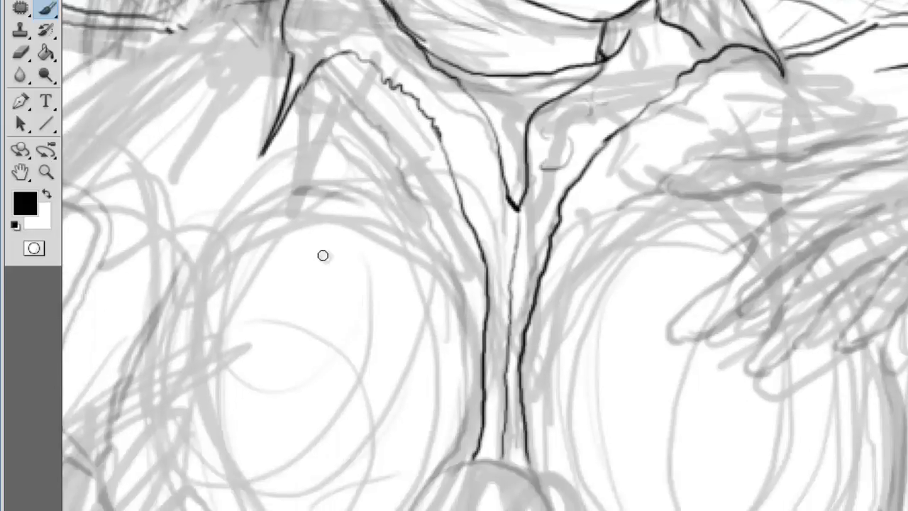
{"action": "left_click_drag", "start_coordinate": [673, 31], "coordinate": [612, 115]}
{"action": "left_click_drag", "start_coordinate": [555, 154], "coordinate": [525, 258]}
{"action": "left_click_drag", "start_coordinate": [523, 308], "coordinate": [514, 335]}
{"action": "left_click_drag", "start_coordinate": [298, 40], "coordinate": [323, 28]}
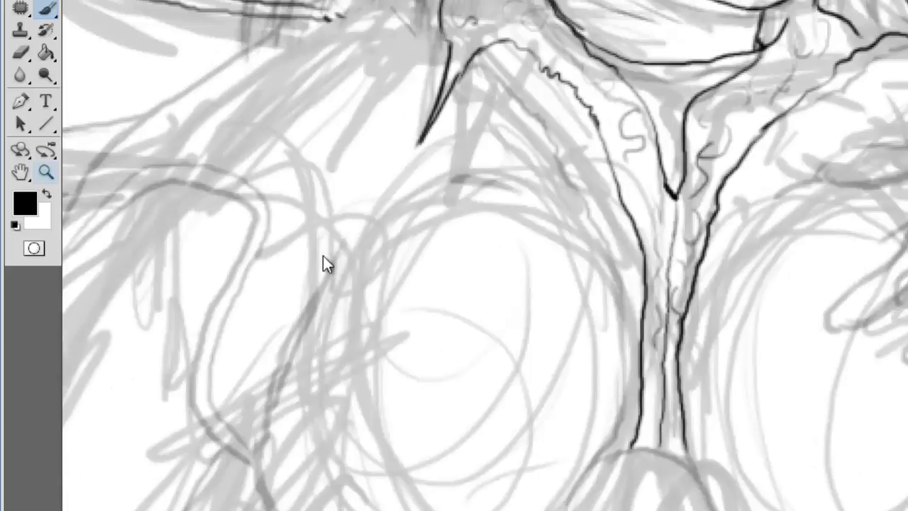
{"action": "key", "text": "ctrl+0"}
{"action": "mouse_move", "coordinate": [493, 222]}
{"action": "left_mouse_down"}
{"action": "mouse_move", "coordinate": [382, 303]}
{"action": "mouse_move", "coordinate": [297, 396]}
{"action": "left_mouse_up"}
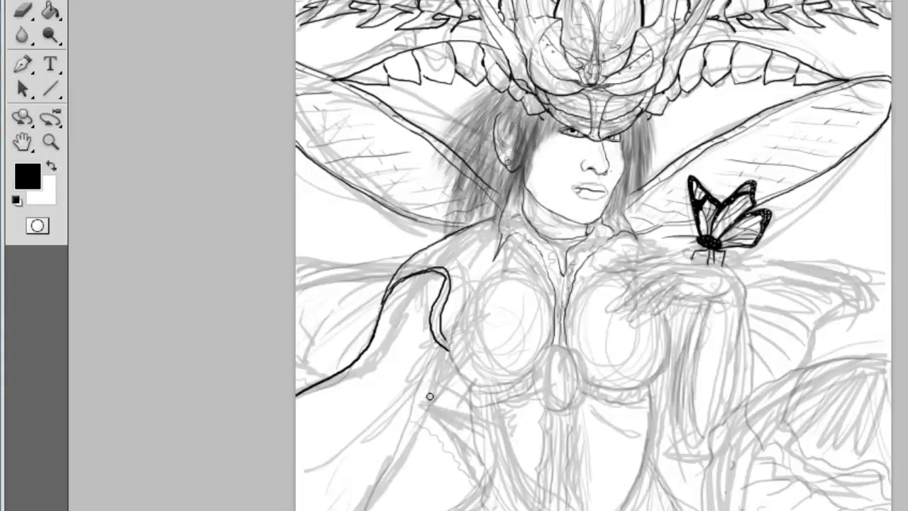
- Extend the left arm with two more strokes and zoom in on the chest oval
{"action": "left_click_drag", "start_coordinate": [442, 346], "coordinate": [414, 406]}
{"action": "left_click_drag", "start_coordinate": [402, 349], "coordinate": [403, 327]}
{"action": "key", "text": "z"}
{"action": "left_click", "coordinate": [530, 154]}
{"action": "left_click", "coordinate": [530, 154]}
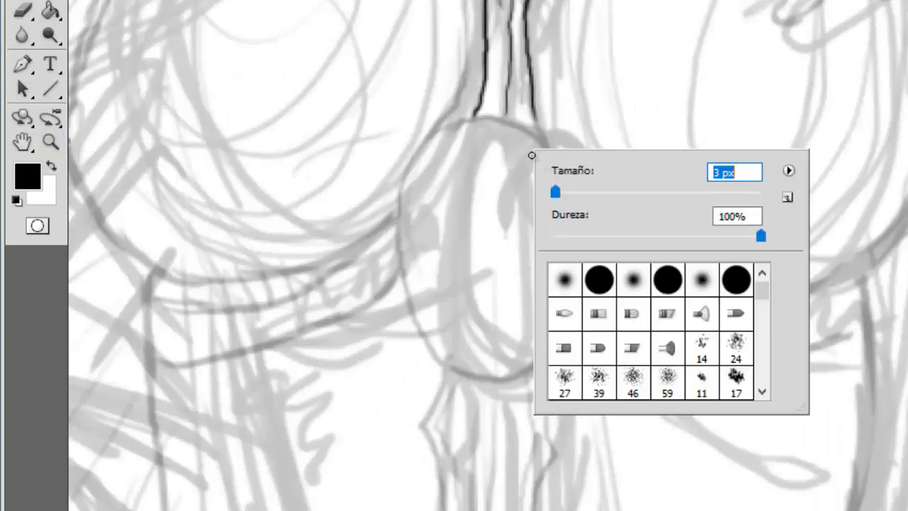
{"action": "left_click", "coordinate": [530, 154]}
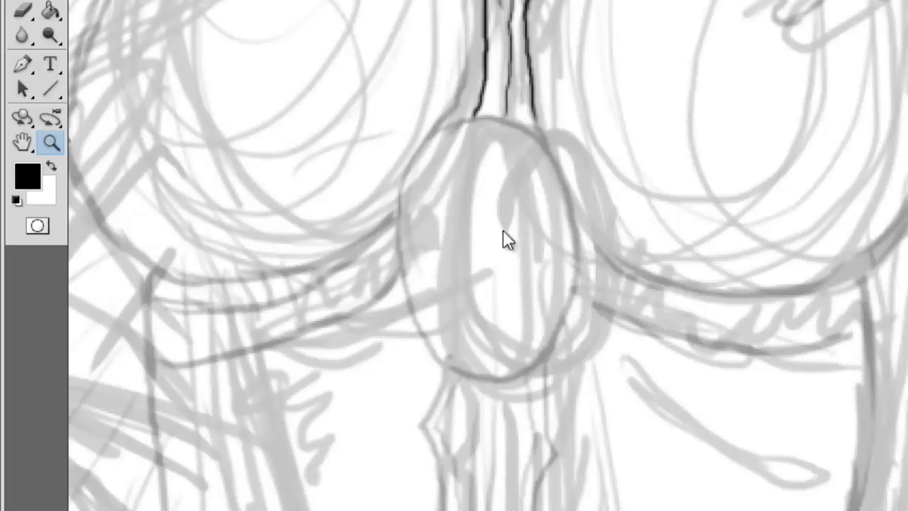
- Ink the wavy strand contours running down below the oval
{"action": "key", "text": "b"}
{"action": "scroll", "coordinate": [509, 239], "scroll_direction": "down", "scroll_amount": 3}
{"action": "mouse_move", "coordinate": [470, 14]}
{"action": "left_mouse_down"}
{"action": "mouse_move", "coordinate": [552, 257]}
{"action": "mouse_move", "coordinate": [511, 45]}
{"action": "mouse_move", "coordinate": [464, 60]}
{"action": "mouse_move", "coordinate": [412, 142]}
{"action": "mouse_move", "coordinate": [442, 36]}
{"action": "mouse_move", "coordinate": [543, 172]}
{"action": "mouse_move", "coordinate": [477, 256]}
{"action": "left_mouse_up"}
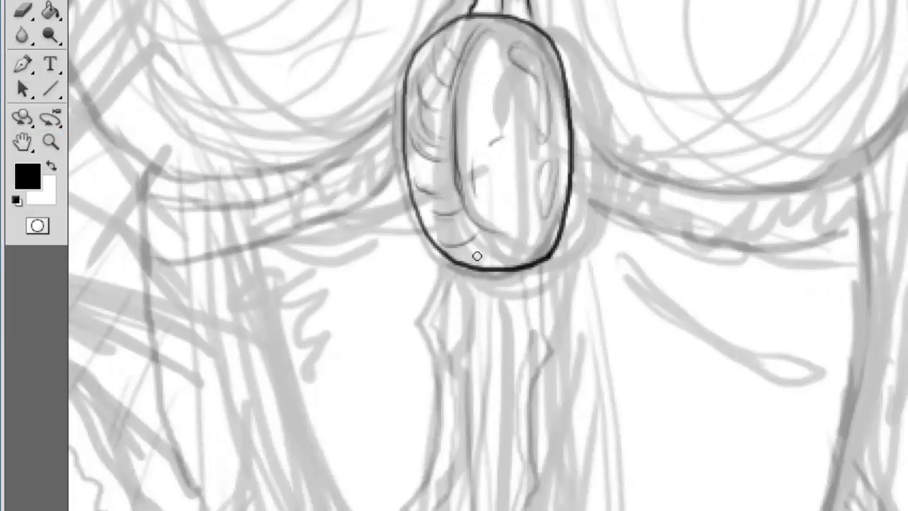
{"action": "scroll", "coordinate": [477, 256], "scroll_direction": "down", "scroll_amount": 5}
{"action": "mouse_move", "coordinate": [474, 1]}
{"action": "left_mouse_down"}
{"action": "mouse_move", "coordinate": [459, 355]}
{"action": "mouse_move", "coordinate": [468, 472]}
{"action": "left_mouse_up"}
{"action": "mouse_move", "coordinate": [583, 2]}
{"action": "left_mouse_down"}
{"action": "mouse_move", "coordinate": [589, 162]}
{"action": "mouse_move", "coordinate": [572, 472]}
{"action": "left_mouse_up"}
{"action": "left_click_drag", "start_coordinate": [483, 2], "coordinate": [468, 472]}
{"action": "mouse_move", "coordinate": [576, 1]}
{"action": "left_mouse_down"}
{"action": "mouse_move", "coordinate": [561, 223]}
{"action": "mouse_move", "coordinate": [568, 472]}
{"action": "left_mouse_up"}
- Reframe the chest and ink a curve beside the left shoulder, undoing misplaced strokes
{"action": "key", "text": "z"}
{"action": "key", "text": "ctrl+minus"}
{"action": "right_click", "coordinate": [426, 174]}
{"action": "key", "text": "Escape"}
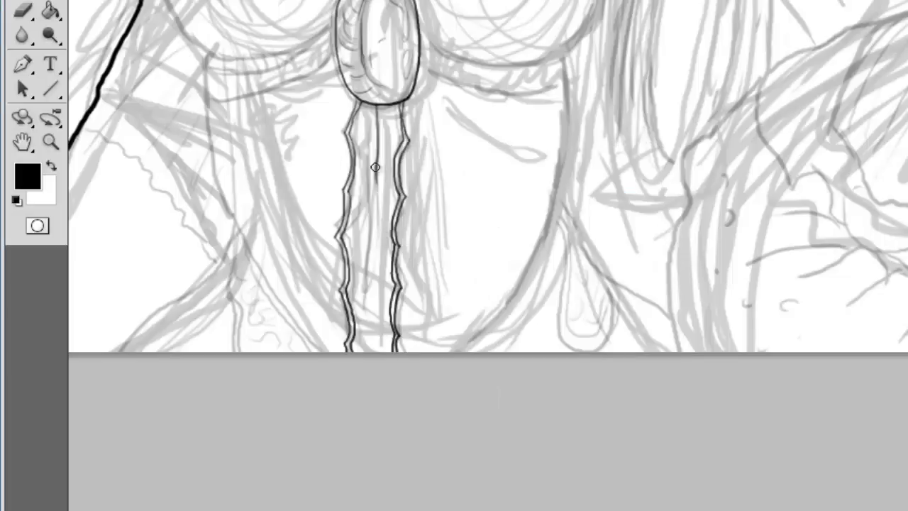
{"action": "left_click_drag", "start_coordinate": [457, 93], "coordinate": [456, 243]}
{"action": "key", "text": "ctrl+plus"}
{"action": "scroll", "coordinate": [521, 101], "scroll_direction": "down", "scroll_amount": 2}
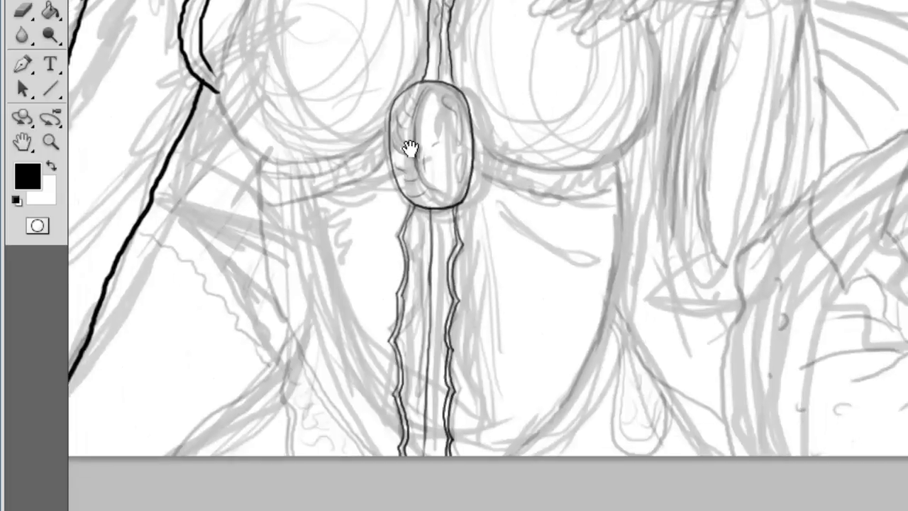
{"action": "key", "text": "ctrl+minus"}
{"action": "key", "text": "ctrl+plus"}
{"action": "left_click_drag", "start_coordinate": [310, 63], "coordinate": [247, 188]}
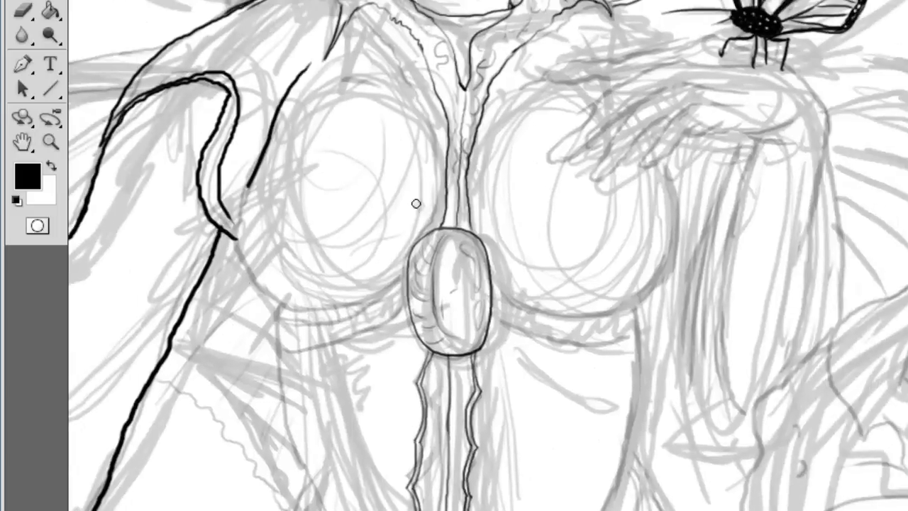
{"action": "left_click_drag", "start_coordinate": [264, 296], "coordinate": [409, 264]}
{"action": "key", "text": "ctrl+z"}
{"action": "mouse_move", "coordinate": [293, 71]}
{"action": "left_mouse_down"}
{"action": "mouse_move", "coordinate": [244, 234]}
{"action": "mouse_move", "coordinate": [296, 308]}
{"action": "mouse_move", "coordinate": [409, 264]}
{"action": "left_mouse_up"}
{"action": "key", "text": "ctrl+z"}
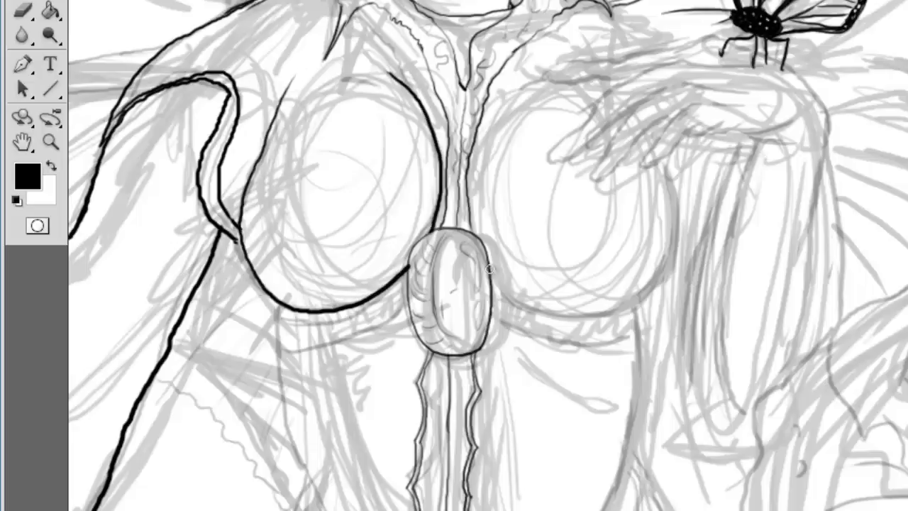
- Ink the left breast contour down to the oval and darken its top
{"action": "left_click_drag", "start_coordinate": [490, 269], "coordinate": [470, 293]}
{"action": "mouse_move", "coordinate": [279, 102]}
{"action": "left_mouse_down"}
{"action": "mouse_move", "coordinate": [286, 303]}
{"action": "mouse_move", "coordinate": [389, 291]}
{"action": "left_mouse_up"}
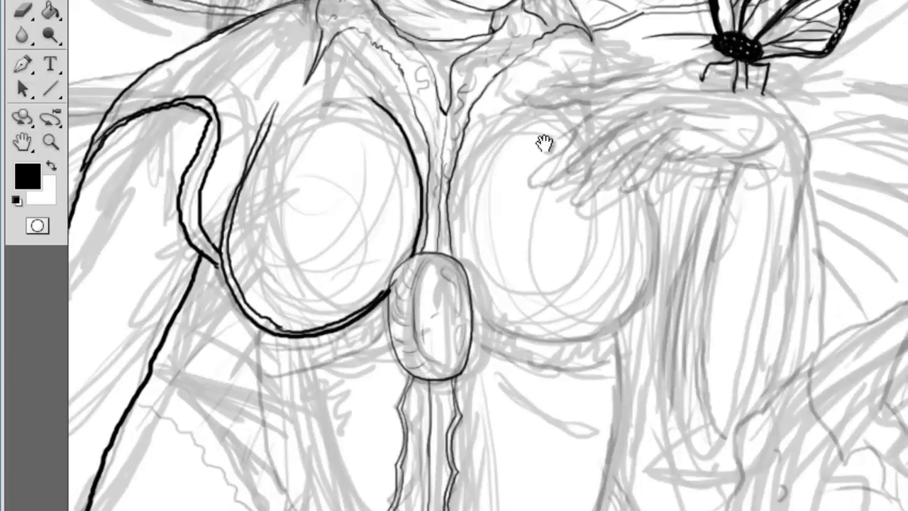
{"action": "left_click_drag", "start_coordinate": [339, 91], "coordinate": [375, 101]}
{"action": "left_click_drag", "start_coordinate": [259, 137], "coordinate": [277, 91]}
{"action": "left_click_drag", "start_coordinate": [403, 172], "coordinate": [405, 95]}
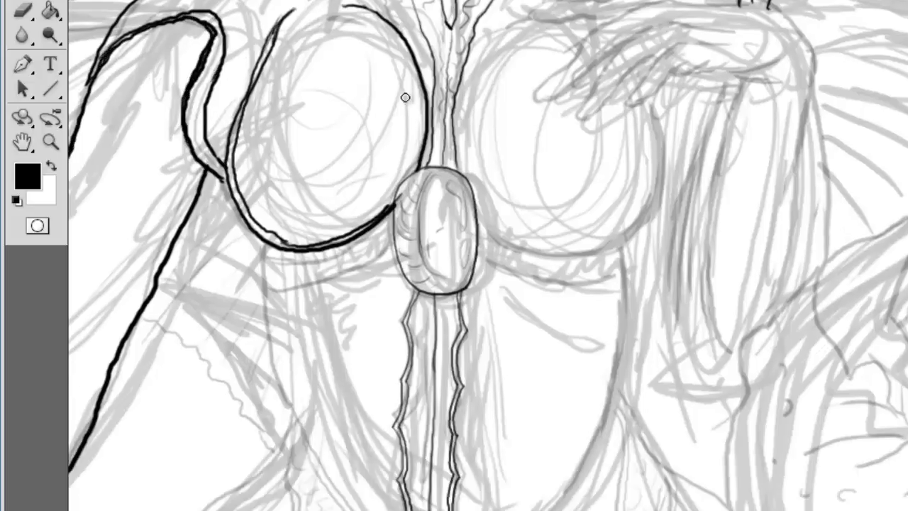
{"action": "mouse_move", "coordinate": [308, 153]}
{"action": "left_mouse_down"}
{"action": "mouse_move", "coordinate": [338, 113]}
{"action": "mouse_move", "coordinate": [365, 45]}
{"action": "left_mouse_up"}
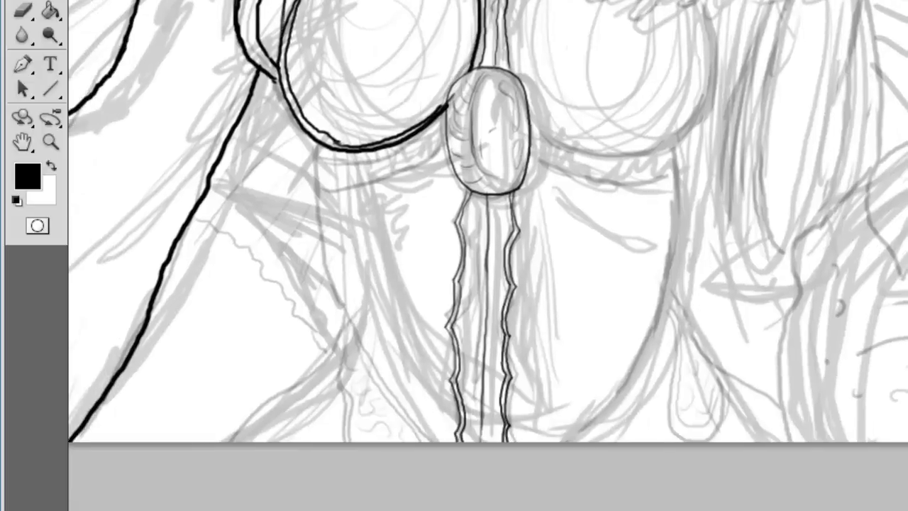
- Ink the bodysuit's left edge lines and diagonal fork lines down to the canvas bottom
{"action": "left_click_drag", "start_coordinate": [321, 203], "coordinate": [447, 435]}
{"action": "mouse_move", "coordinate": [325, 149]}
{"action": "left_mouse_down"}
{"action": "mouse_move", "coordinate": [355, 333]}
{"action": "mouse_move", "coordinate": [452, 439]}
{"action": "left_mouse_up"}
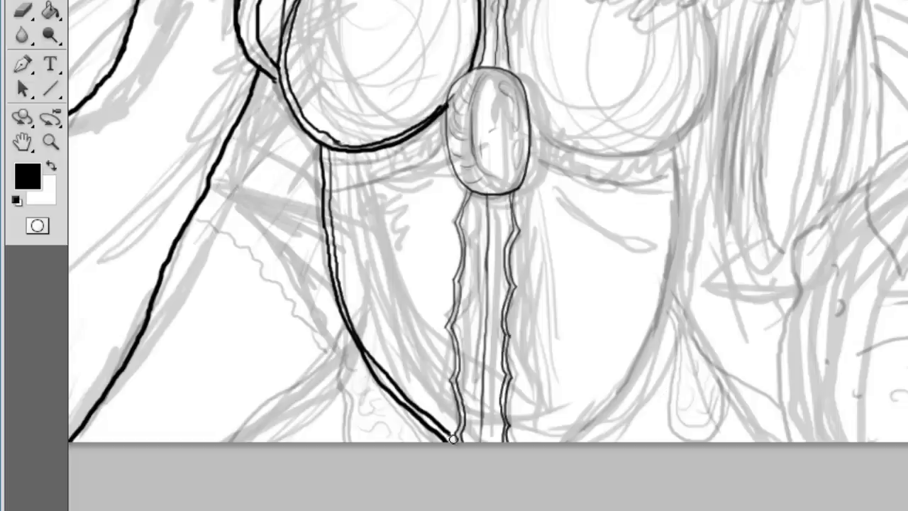
{"action": "left_click_drag", "start_coordinate": [342, 316], "coordinate": [234, 442]}
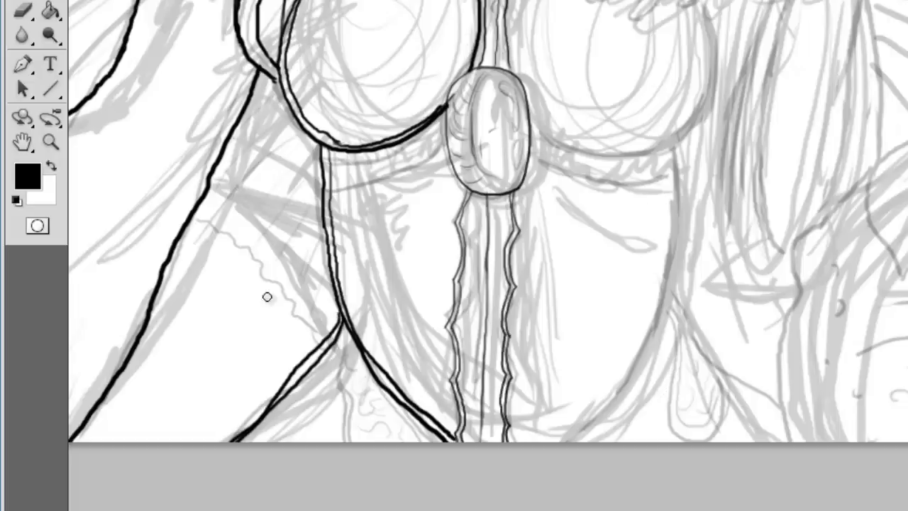
{"action": "key", "text": "ctrl+z"}
{"action": "mouse_move", "coordinate": [342, 316]}
{"action": "left_mouse_down"}
{"action": "mouse_move", "coordinate": [234, 441]}
{"action": "mouse_move", "coordinate": [342, 319]}
{"action": "mouse_move", "coordinate": [327, 440]}
{"action": "left_mouse_up"}
{"action": "key", "text": "ctrl+z"}
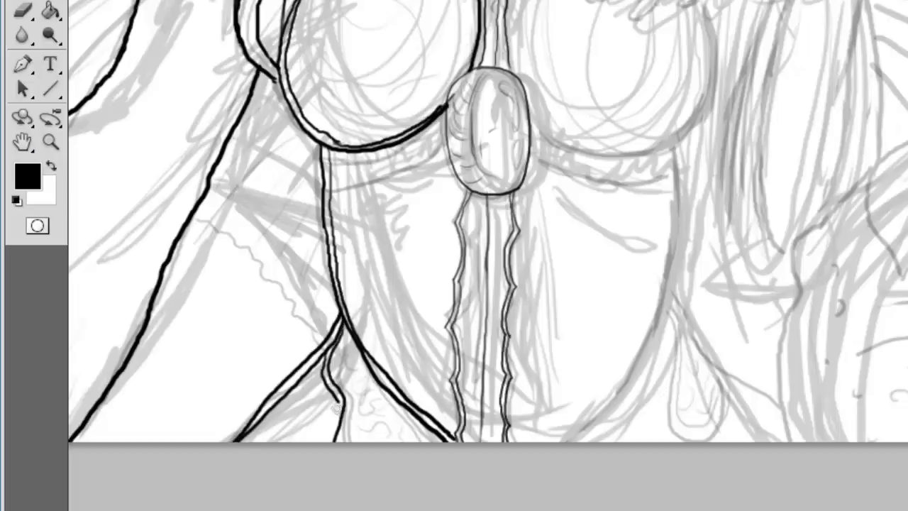
{"action": "left_click_drag", "start_coordinate": [338, 333], "coordinate": [298, 440]}
{"action": "key", "text": "ctrl+z"}
{"action": "left_click_drag", "start_coordinate": [331, 359], "coordinate": [303, 425]}
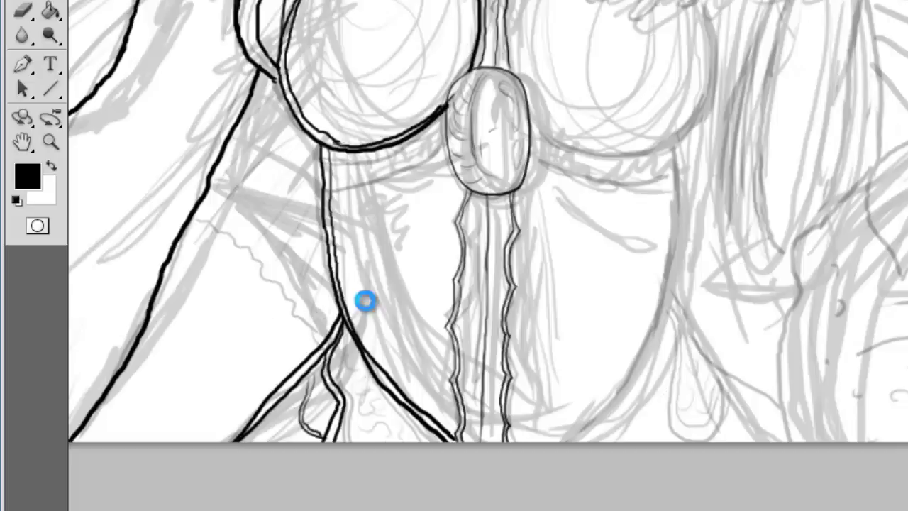
{"action": "left_click_drag", "start_coordinate": [345, 325], "coordinate": [392, 440]}
{"action": "left_click_drag", "start_coordinate": [333, 345], "coordinate": [369, 436]}
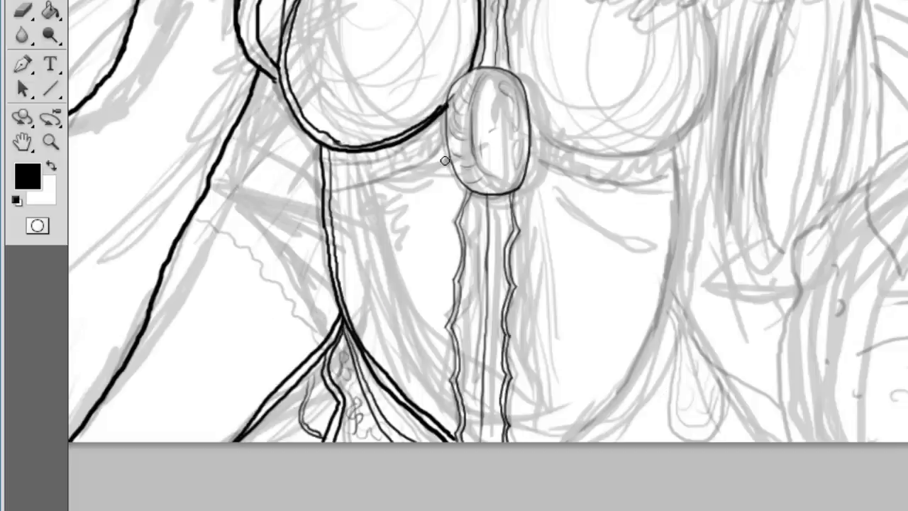
- Draw the ribbed strokes under the left breast toward the brooch, with a lower edge line
{"action": "left_click", "coordinate": [260, 101]}
{"action": "right_click", "coordinate": [462, 229]}
{"action": "key", "text": "Escape"}
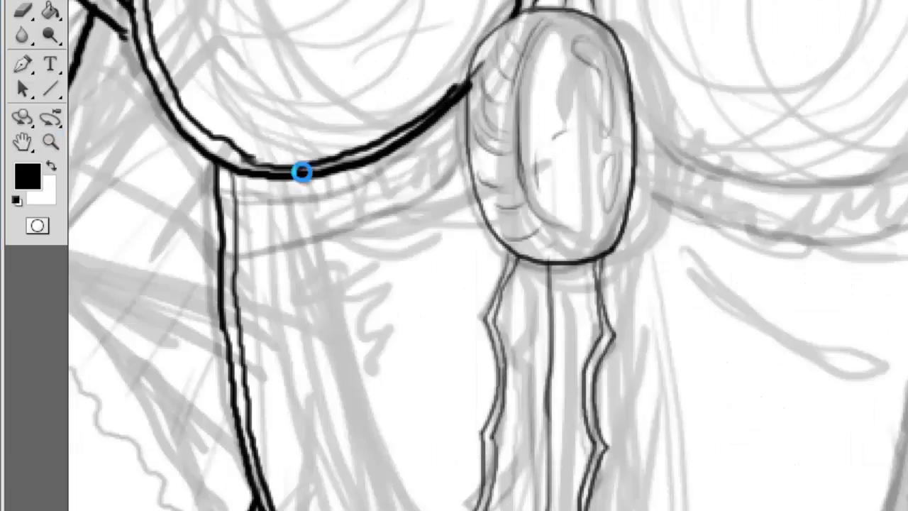
{"action": "left_click_drag", "start_coordinate": [271, 177], "coordinate": [284, 245]}
{"action": "left_click_drag", "start_coordinate": [304, 176], "coordinate": [328, 237]}
{"action": "left_click_drag", "start_coordinate": [339, 173], "coordinate": [363, 227]}
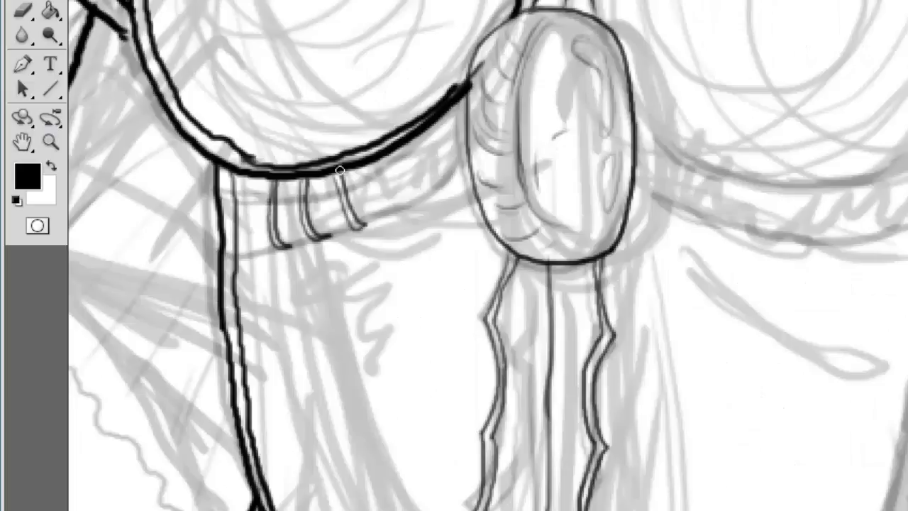
{"action": "left_click_drag", "start_coordinate": [377, 164], "coordinate": [406, 207]}
{"action": "left_click_drag", "start_coordinate": [410, 150], "coordinate": [441, 187]}
{"action": "left_click_drag", "start_coordinate": [435, 133], "coordinate": [463, 160]}
{"action": "left_click_drag", "start_coordinate": [451, 119], "coordinate": [466, 145]}
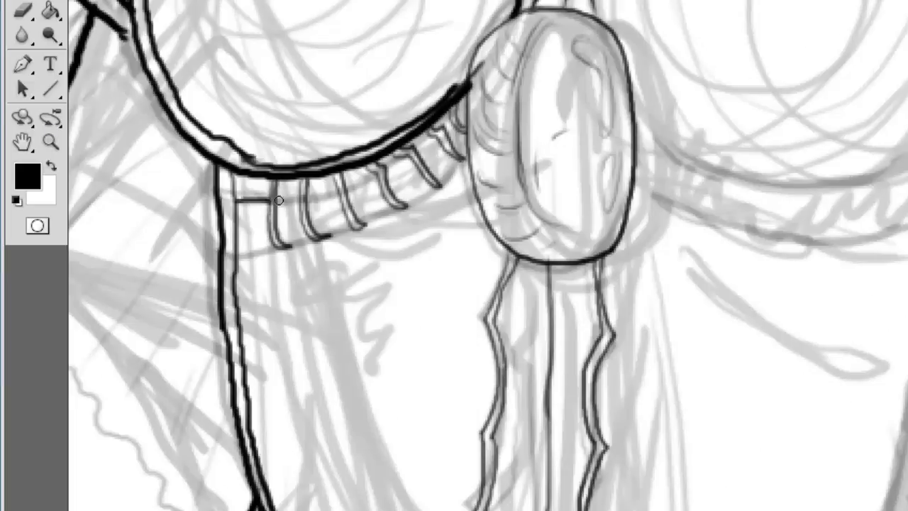
{"action": "left_click_drag", "start_coordinate": [278, 201], "coordinate": [419, 149]}
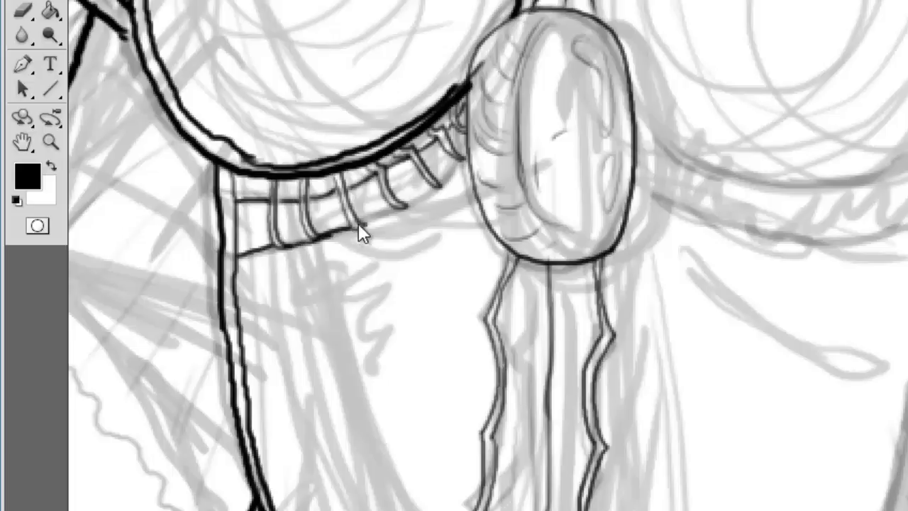
{"action": "left_click_drag", "start_coordinate": [719, 202], "coordinate": [520, 292]}
- Ink the right breast's underside and outer curve
{"action": "left_click", "coordinate": [553, 259], "text": "alt"}
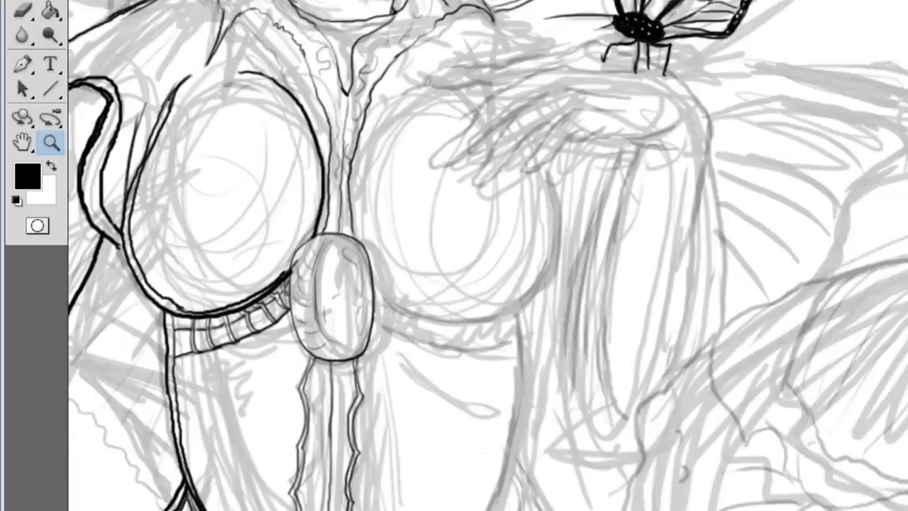
{"action": "key", "text": "b"}
{"action": "left_click_drag", "start_coordinate": [375, 297], "coordinate": [465, 83]}
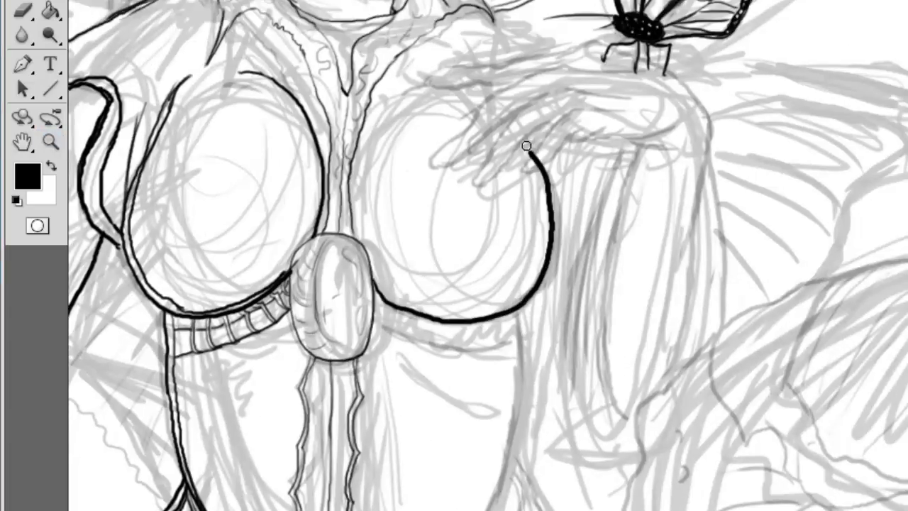
{"action": "left_click_drag", "start_coordinate": [358, 238], "coordinate": [402, 89]}
{"action": "left_click_drag", "start_coordinate": [493, 114], "coordinate": [532, 278]}
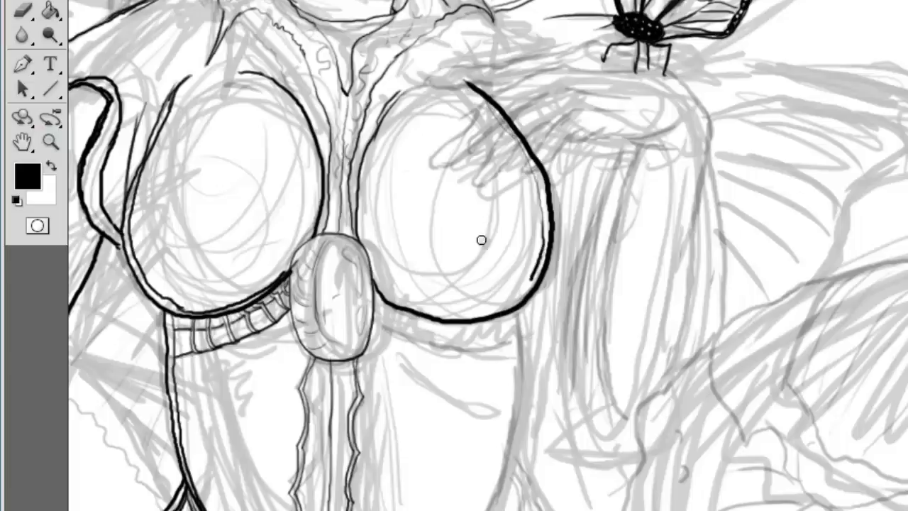
- Draw the ribbed strokes under the right breast up to the brooch, plus its lower edge line
{"action": "left_click", "coordinate": [462, 152], "text": "ctrl"}
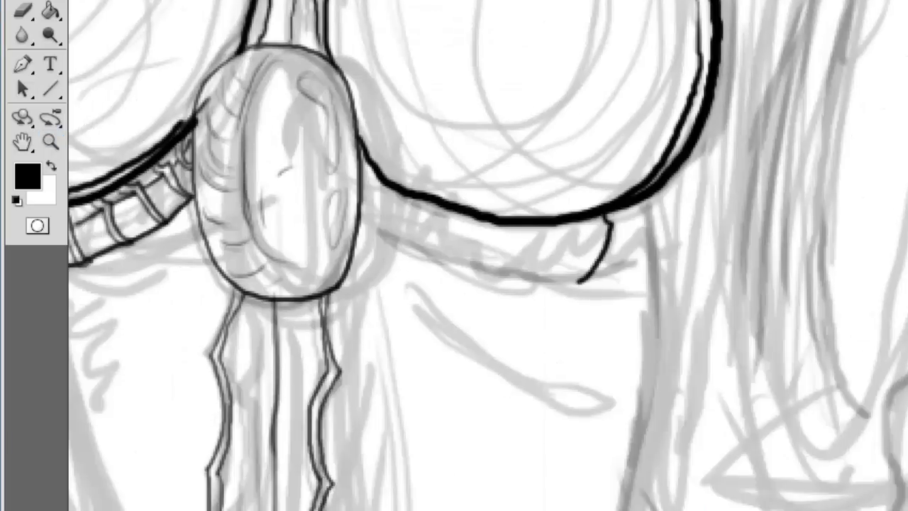
{"action": "left_click_drag", "start_coordinate": [612, 220], "coordinate": [577, 282]}
{"action": "left_click_drag", "start_coordinate": [580, 223], "coordinate": [534, 275]}
{"action": "left_click_drag", "start_coordinate": [541, 229], "coordinate": [492, 268]}
{"action": "left_click_drag", "start_coordinate": [499, 226], "coordinate": [457, 261]}
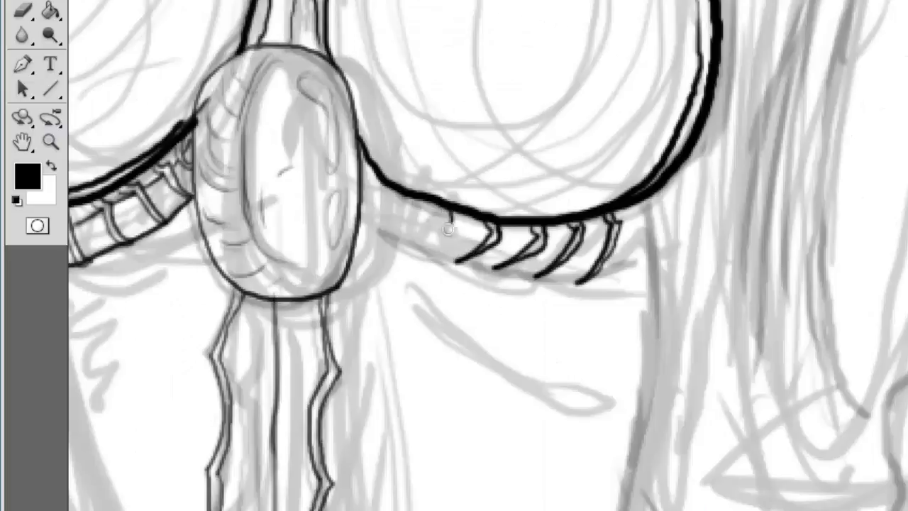
{"action": "left_click_drag", "start_coordinate": [460, 213], "coordinate": [416, 253]}
{"action": "left_click_drag", "start_coordinate": [421, 202], "coordinate": [380, 235]}
{"action": "left_click_drag", "start_coordinate": [387, 186], "coordinate": [362, 221]}
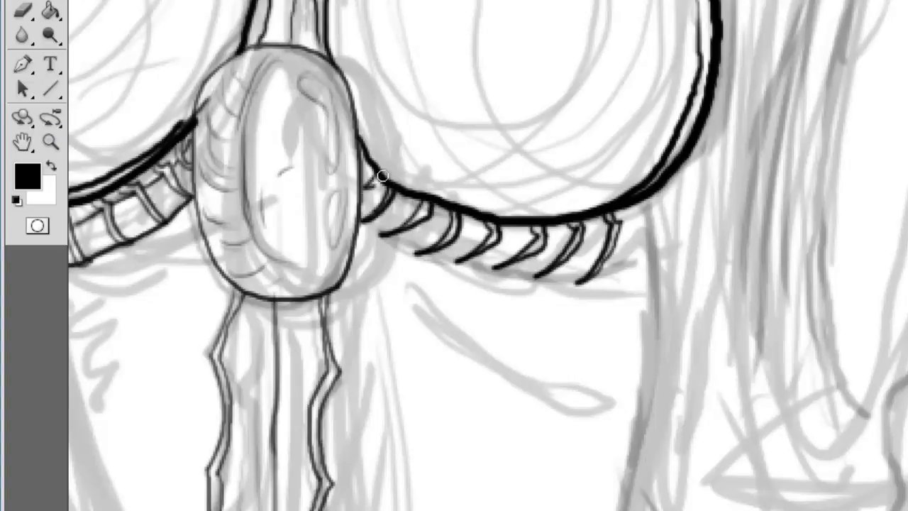
{"action": "left_click_drag", "start_coordinate": [643, 206], "coordinate": [615, 275]}
{"action": "left_click_drag", "start_coordinate": [387, 225], "coordinate": [622, 266]}
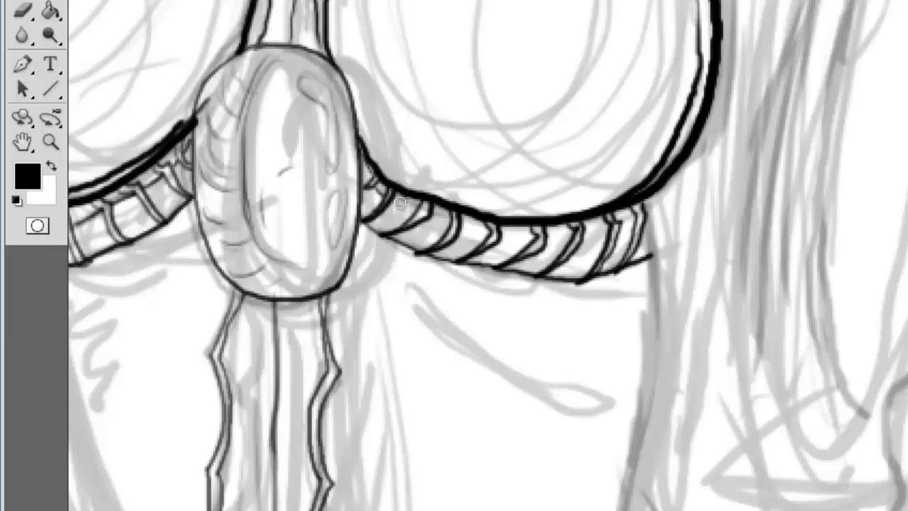
- Ink the bodysuit's right edge lines to the canvas bottom and the drop-shaped hip piece
{"action": "left_click", "coordinate": [519, 172], "text": "alt"}
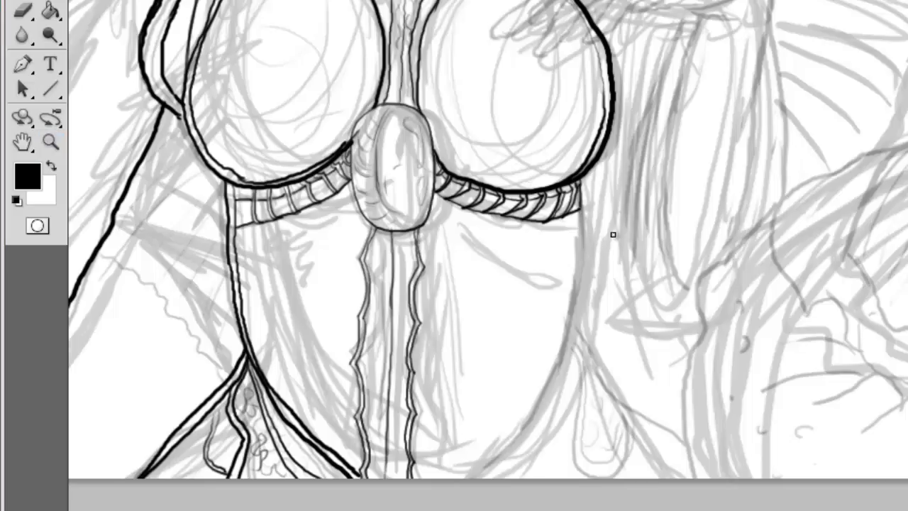
{"action": "left_click_drag", "start_coordinate": [568, 307], "coordinate": [469, 476]}
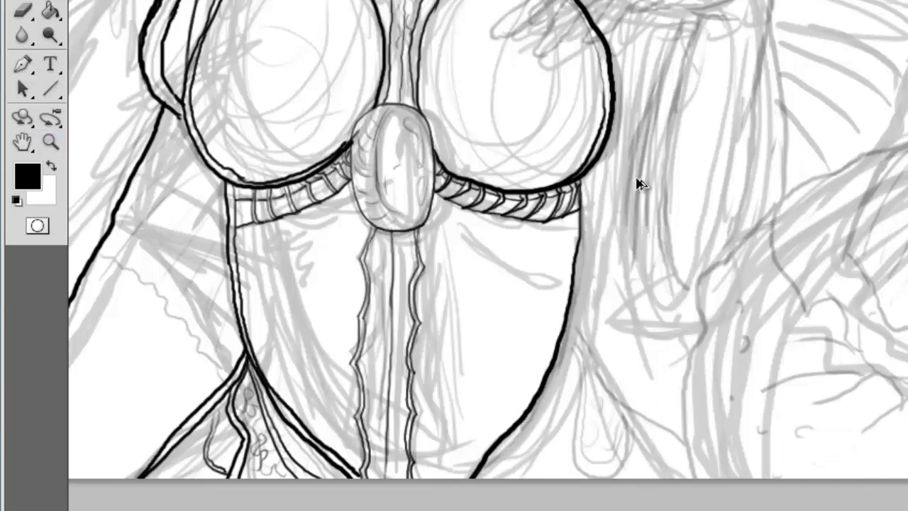
{"action": "mouse_move", "coordinate": [586, 183]}
{"action": "left_mouse_down"}
{"action": "mouse_move", "coordinate": [496, 445]}
{"action": "mouse_move", "coordinate": [462, 479]}
{"action": "left_mouse_up"}
{"action": "left_click_drag", "start_coordinate": [568, 305], "coordinate": [457, 479]}
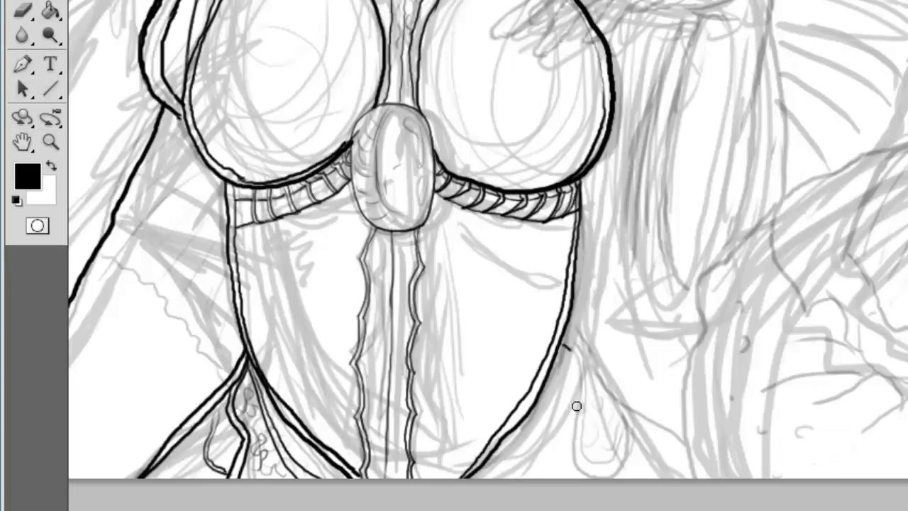
{"action": "left_click_drag", "start_coordinate": [568, 321], "coordinate": [634, 424]}
{"action": "mouse_move", "coordinate": [567, 338]}
{"action": "left_mouse_down"}
{"action": "mouse_move", "coordinate": [625, 472]}
{"action": "mouse_move", "coordinate": [673, 427]}
{"action": "left_mouse_up"}
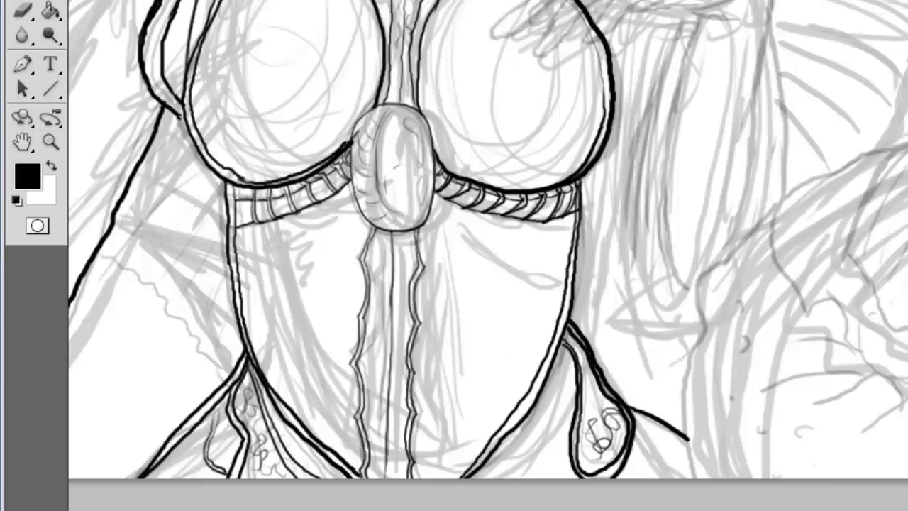
- Ink five long strand lines falling beside the raised forearm holding the butterfly
{"action": "key", "text": "b"}
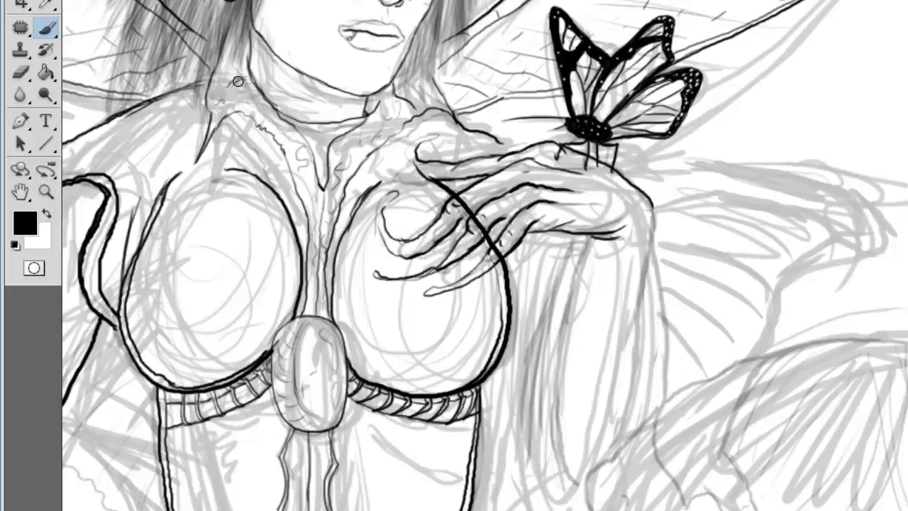
{"action": "left_click_drag", "start_coordinate": [374, 185], "coordinate": [239, 82]}
{"action": "left_click_drag", "start_coordinate": [439, 209], "coordinate": [435, 427]}
{"action": "mouse_move", "coordinate": [506, 95]}
{"action": "left_mouse_down"}
{"action": "mouse_move", "coordinate": [518, 191]}
{"action": "mouse_move", "coordinate": [488, 338]}
{"action": "left_mouse_up"}
{"action": "left_click_drag", "start_coordinate": [513, 139], "coordinate": [523, 220]}
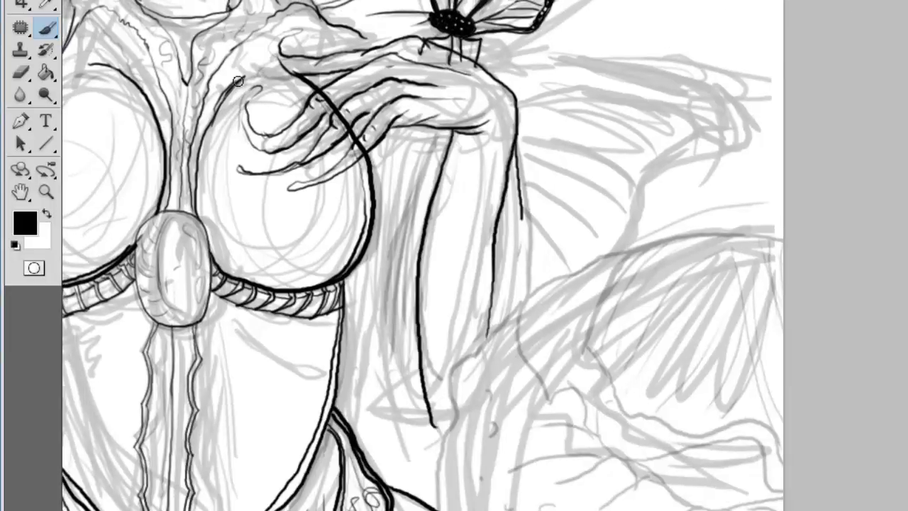
{"action": "left_click_drag", "start_coordinate": [441, 135], "coordinate": [401, 425]}
{"action": "left_click_drag", "start_coordinate": [239, 82], "coordinate": [224, 125]}
{"action": "key", "text": "e"}
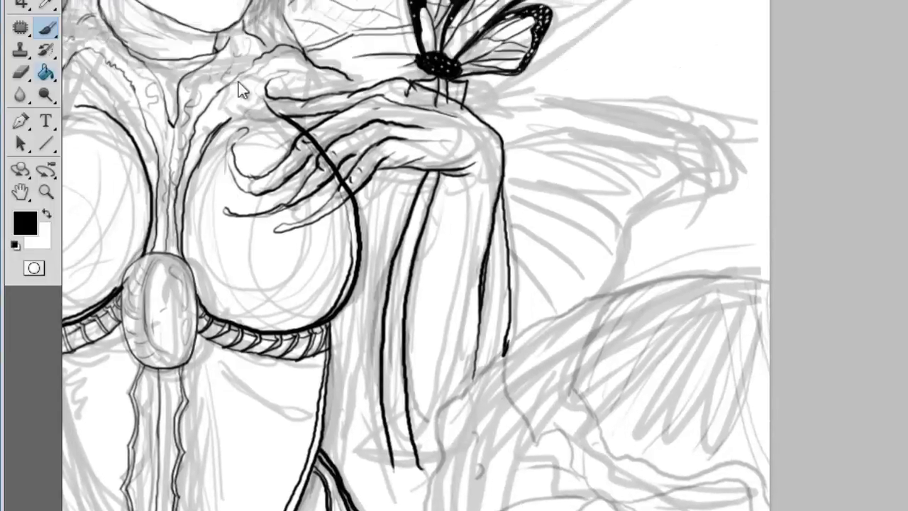
{"action": "key", "text": "b"}
{"action": "key", "text": "z"}
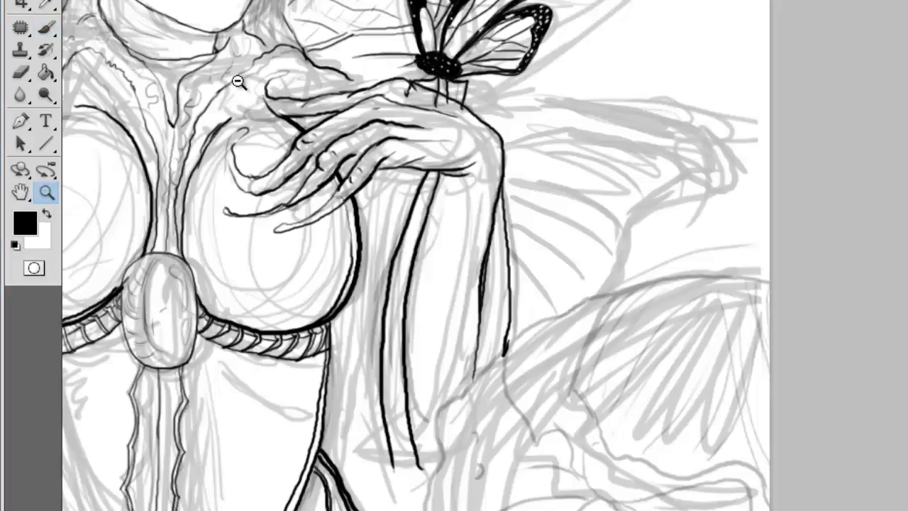
{"action": "left_click", "coordinate": [238, 81], "text": "alt"}
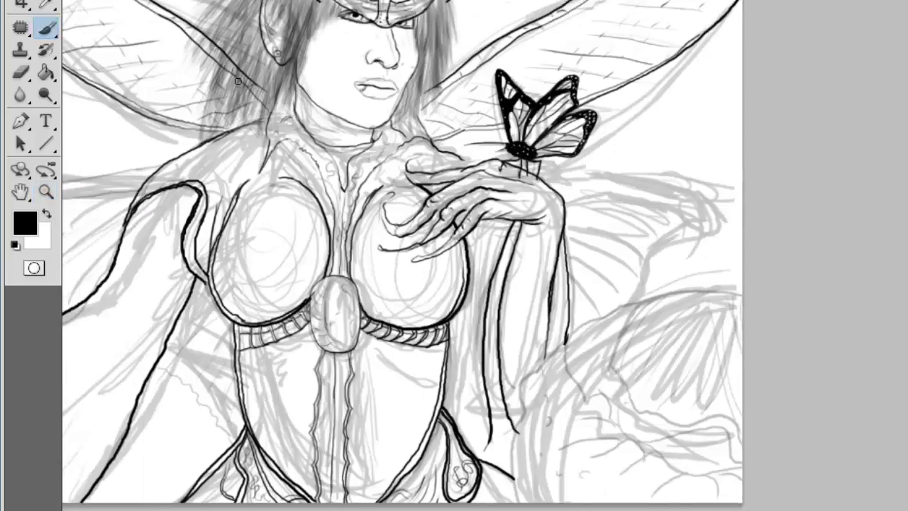
{"action": "left_click", "coordinate": [239, 81], "text": "alt"}
- Ink the lower-right wing's top contour, a hooked line, and thin hatching strokes
{"action": "left_click", "coordinate": [239, 82]}
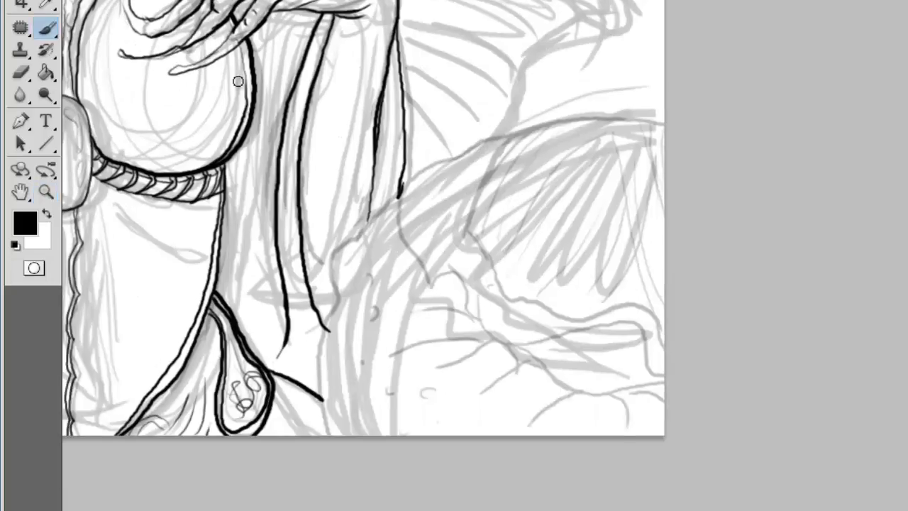
{"action": "left_click_drag", "start_coordinate": [472, 302], "coordinate": [619, 318]}
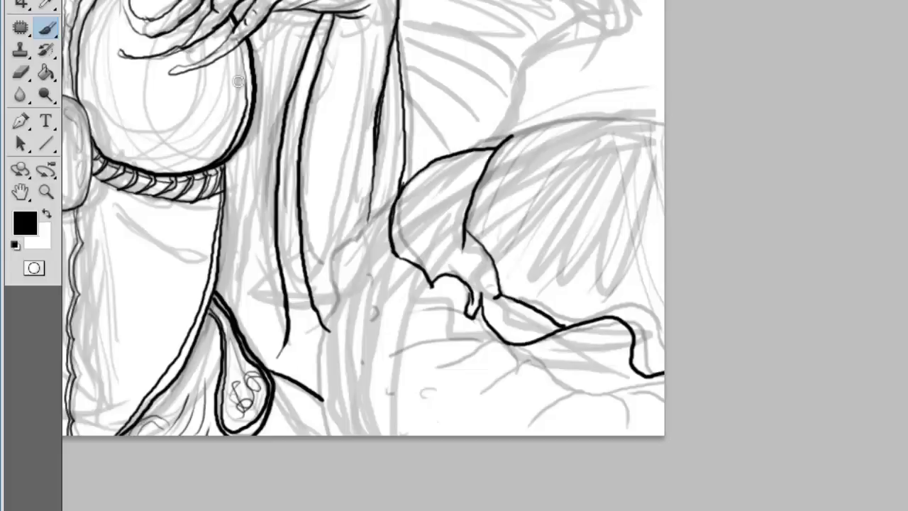
{"action": "mouse_move", "coordinate": [518, 134]}
{"action": "left_mouse_down"}
{"action": "mouse_move", "coordinate": [665, 117]}
{"action": "mouse_move", "coordinate": [481, 235]}
{"action": "left_mouse_up"}
{"action": "left_click_drag", "start_coordinate": [527, 135], "coordinate": [495, 260]}
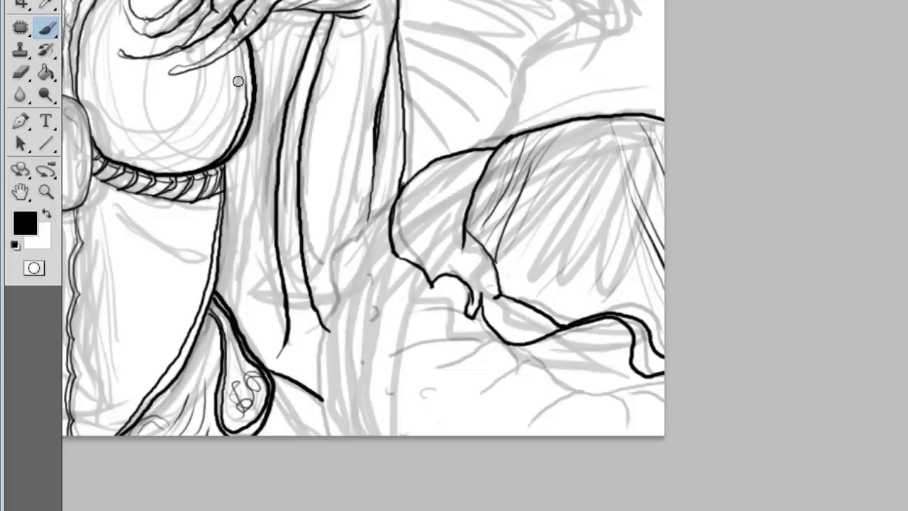
{"action": "left_click_drag", "start_coordinate": [614, 117], "coordinate": [567, 258]}
{"action": "left_click_drag", "start_coordinate": [604, 220], "coordinate": [567, 324]}
{"action": "left_click_drag", "start_coordinate": [663, 123], "coordinate": [626, 234]}
{"action": "left_click_drag", "start_coordinate": [398, 189], "coordinate": [327, 434]}
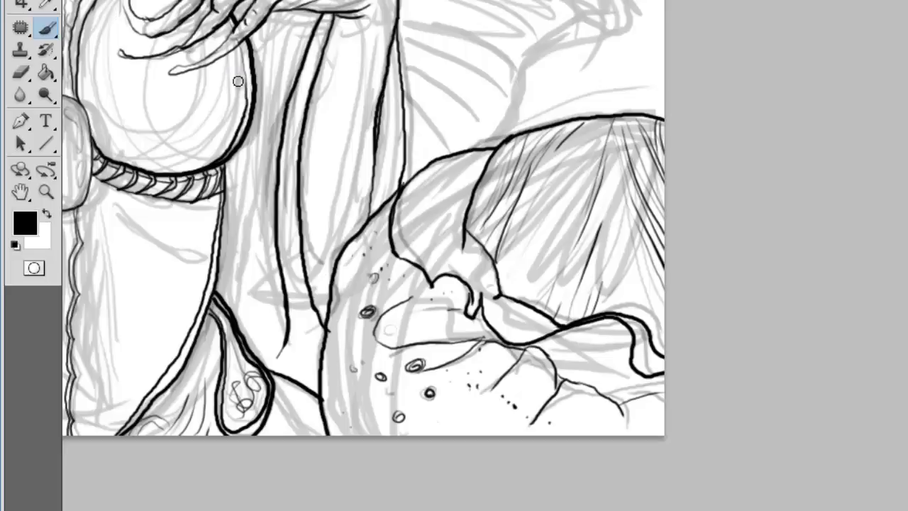
- Outline the wing behind the hand and draw three vein lines inside it
{"action": "scroll", "coordinate": [239, 88], "scroll_direction": "up", "scroll_amount": 4}
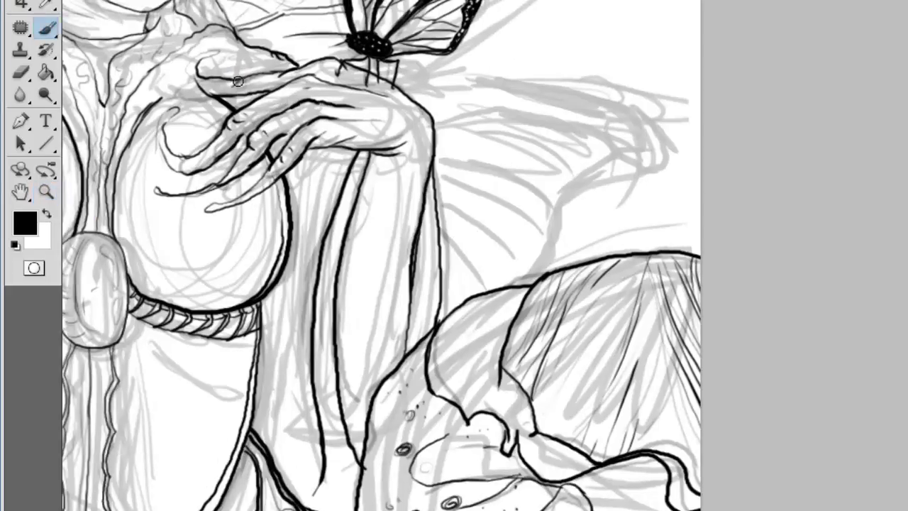
{"action": "mouse_move", "coordinate": [383, 80]}
{"action": "left_mouse_down"}
{"action": "mouse_move", "coordinate": [667, 156]}
{"action": "mouse_move", "coordinate": [532, 280]}
{"action": "left_mouse_up"}
{"action": "mouse_move", "coordinate": [436, 120]}
{"action": "left_mouse_down"}
{"action": "mouse_move", "coordinate": [657, 113]}
{"action": "mouse_move", "coordinate": [568, 81]}
{"action": "left_mouse_up"}
{"action": "scroll", "coordinate": [238, 81], "scroll_direction": "down", "scroll_amount": 1}
{"action": "left_click_drag", "start_coordinate": [550, 127], "coordinate": [455, 99]}
{"action": "left_click_drag", "start_coordinate": [575, 183], "coordinate": [454, 135]}
{"action": "left_click_drag", "start_coordinate": [546, 211], "coordinate": [468, 162]}
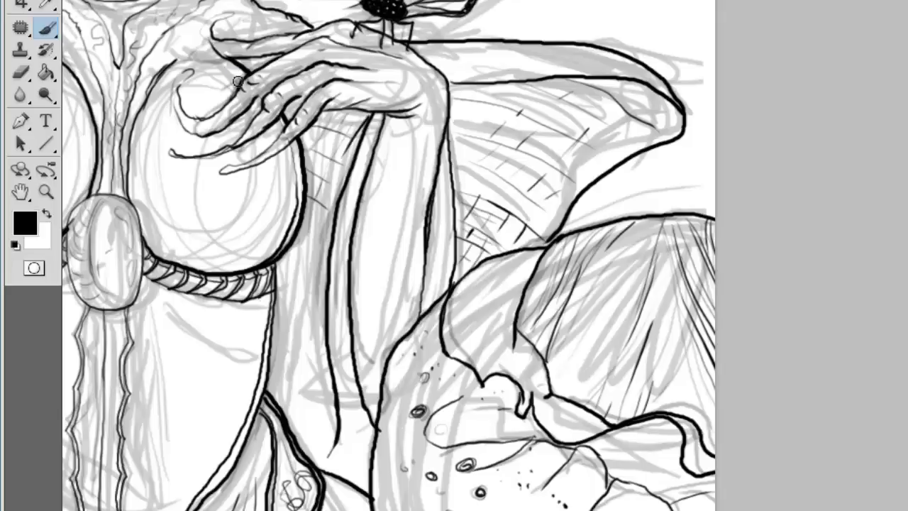
- Start a free transform on the hand and butterfly, then discard it with No aplicar
{"action": "key", "text": "ctrl+minus"}
{"action": "key", "text": "ctrl+plus"}
{"action": "key", "text": "ctrl+t"}
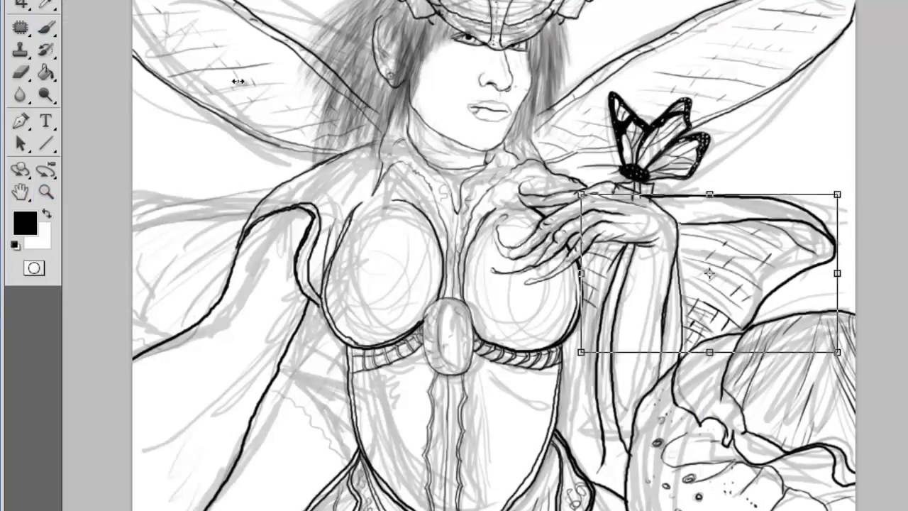
{"action": "left_click_drag", "start_coordinate": [710, 273], "coordinate": [206, 269]}
{"action": "key", "text": "b"}
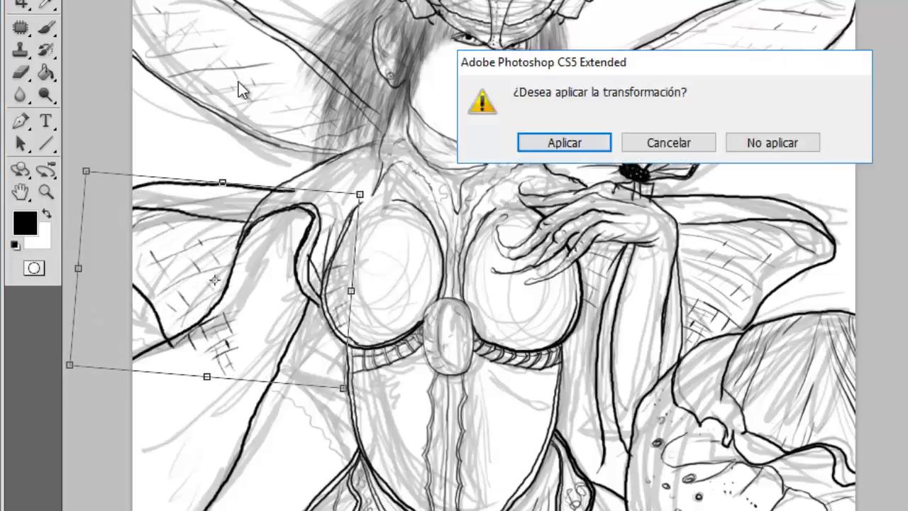
{"action": "key", "text": "n"}
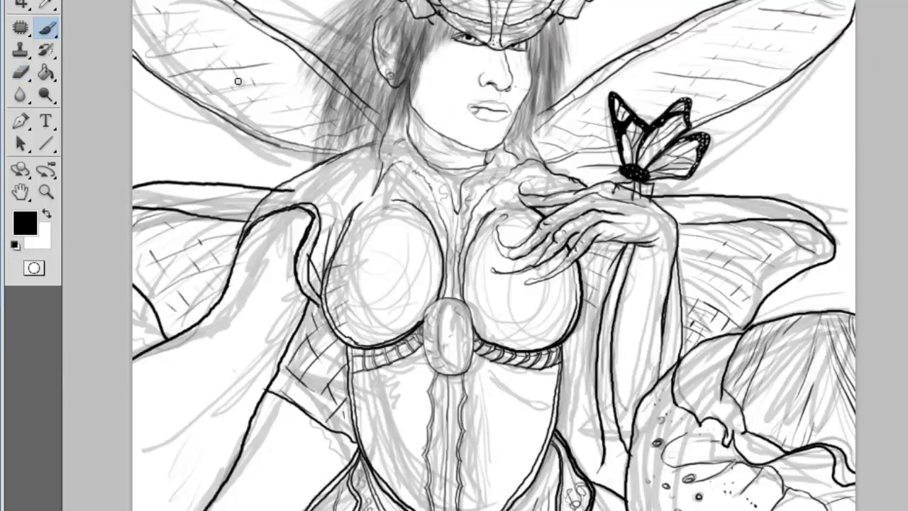
- Save the line art with Ctrl+S
{"action": "scroll", "coordinate": [238, 82], "scroll_direction": "up", "scroll_amount": 3}
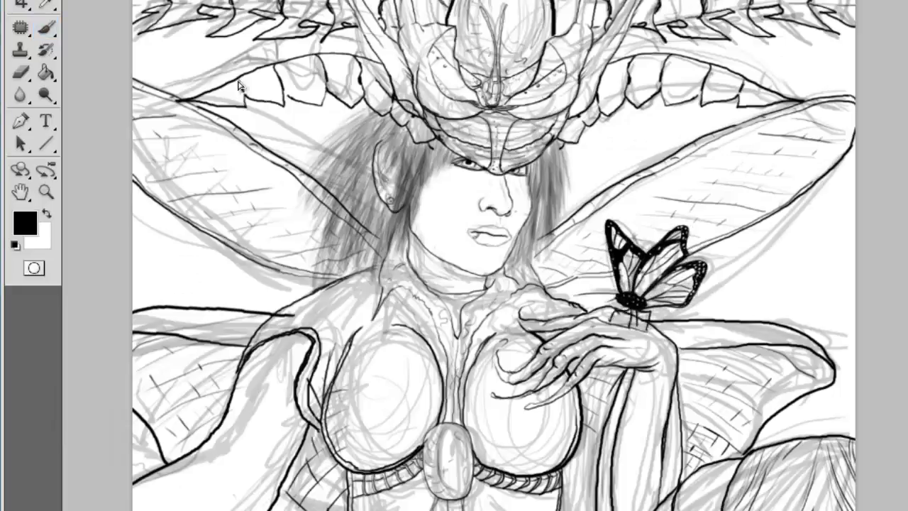
{"action": "key", "text": "ctrl+s"}
{"action": "key", "text": "z"}
{"action": "left_click", "coordinate": [238, 88], "text": "alt"}
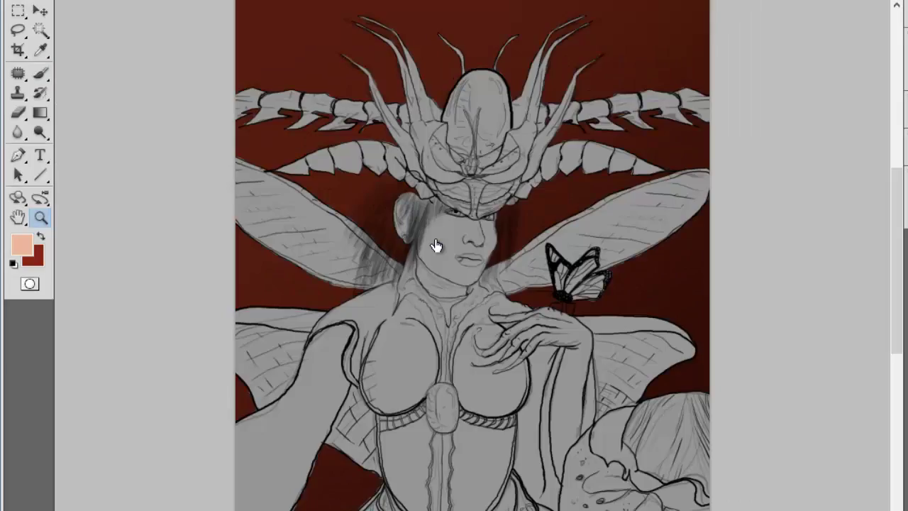
- Zoom in on the face and fill the ear and face with peach skin tone
{"action": "left_click", "coordinate": [436, 239]}
{"action": "key", "text": "b"}
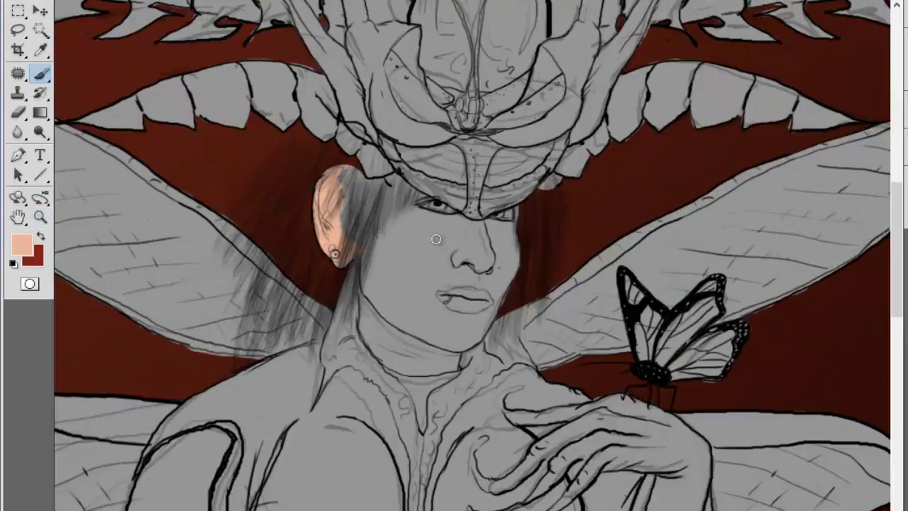
{"action": "left_click_drag", "start_coordinate": [369, 191], "coordinate": [397, 262]}
{"action": "left_click_drag", "start_coordinate": [426, 227], "coordinate": [496, 298]}
{"action": "left_click_drag", "start_coordinate": [454, 248], "coordinate": [384, 313]}
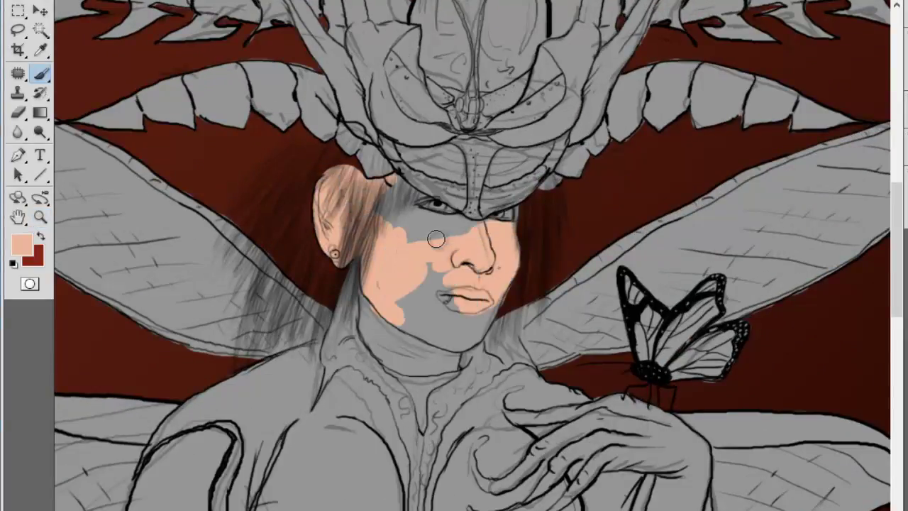
{"action": "right_click", "coordinate": [436, 240]}
{"action": "key", "text": "Escape"}
{"action": "right_click", "coordinate": [436, 240]}
- With a 9 px brush, paint peach under the eye and down the neck
{"action": "left_click_drag", "start_coordinate": [369, 213], "coordinate": [497, 234]}
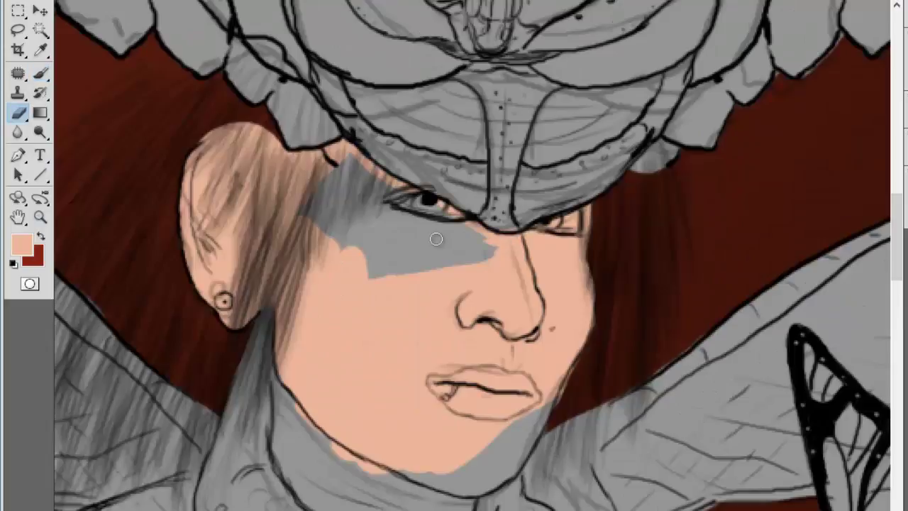
{"action": "right_click", "coordinate": [436, 244]}
{"action": "left_click_drag", "start_coordinate": [425, 235], "coordinate": [369, 213]}
{"action": "right_click", "coordinate": [419, 327]}
{"action": "left_click_drag", "start_coordinate": [270, 340], "coordinate": [426, 440]}
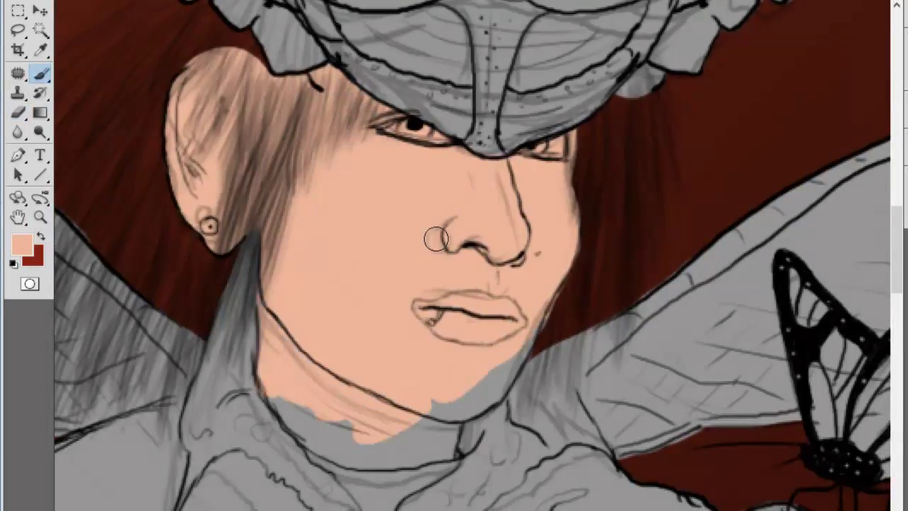
{"action": "scroll", "coordinate": [436, 240], "scroll_direction": "down", "scroll_amount": 3}
{"action": "mouse_move", "coordinate": [263, 341]}
{"action": "left_mouse_down"}
{"action": "mouse_move", "coordinate": [412, 383]}
{"action": "mouse_move", "coordinate": [440, 320]}
{"action": "left_mouse_up"}
{"action": "right_click", "coordinate": [432, 273]}
{"action": "key", "text": "Escape"}
{"action": "left_click_drag", "start_coordinate": [496, 277], "coordinate": [447, 333]}
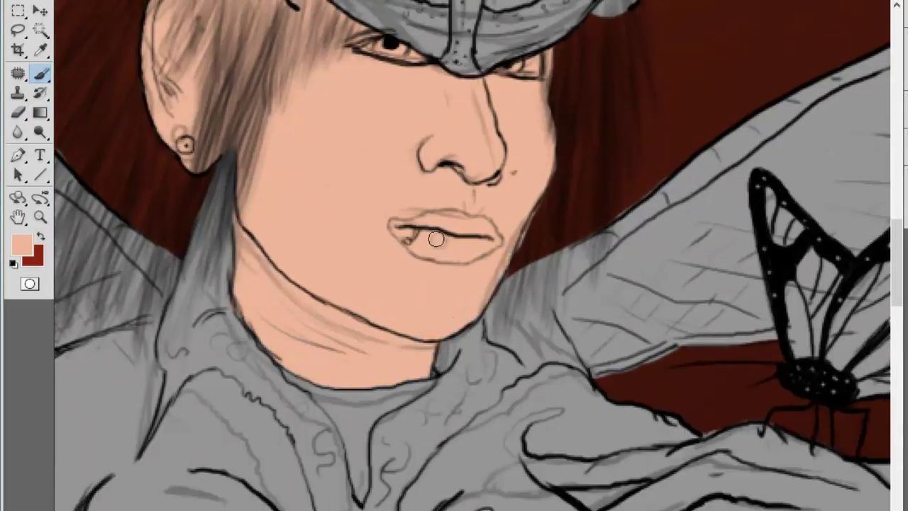
- Paint the raised hand's fingers and knuckles peach, redoing the rough first finger stroke
{"action": "key", "text": "b"}
{"action": "scroll", "coordinate": [435, 240], "scroll_direction": "down", "scroll_amount": 5}
{"action": "scroll", "coordinate": [436, 240], "scroll_direction": "right", "scroll_amount": 5}
{"action": "mouse_move", "coordinate": [287, 215]}
{"action": "left_mouse_down"}
{"action": "mouse_move", "coordinate": [255, 270]}
{"action": "mouse_move", "coordinate": [404, 254]}
{"action": "mouse_move", "coordinate": [483, 230]}
{"action": "left_mouse_up"}
{"action": "key", "text": "ctrl+alt+z"}
{"action": "key", "text": "ctrl+alt+z"}
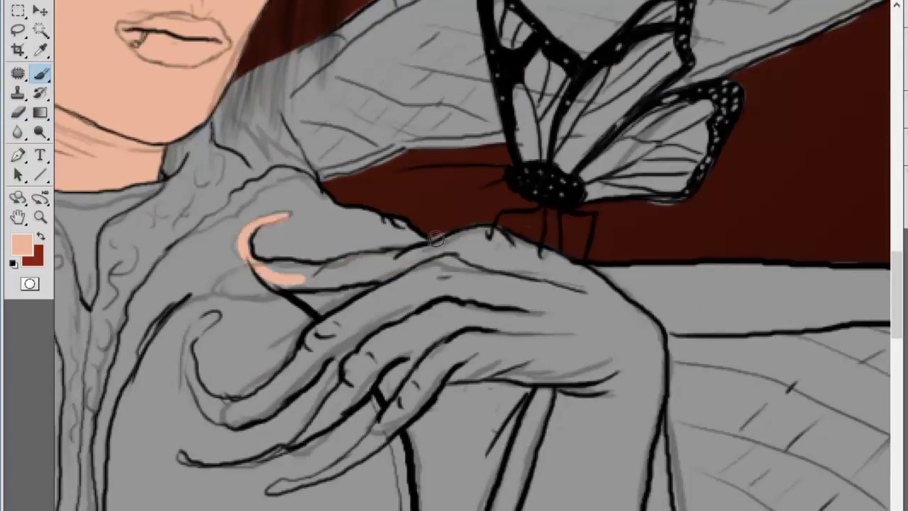
{"action": "mouse_move", "coordinate": [287, 214]}
{"action": "left_mouse_down"}
{"action": "mouse_move", "coordinate": [263, 280]}
{"action": "mouse_move", "coordinate": [504, 231]}
{"action": "left_mouse_up"}
{"action": "left_click_drag", "start_coordinate": [426, 259], "coordinate": [547, 251]}
{"action": "mouse_move", "coordinate": [213, 316]}
{"action": "left_mouse_down"}
{"action": "mouse_move", "coordinate": [189, 373]}
{"action": "mouse_move", "coordinate": [319, 355]}
{"action": "mouse_move", "coordinate": [425, 280]}
{"action": "left_mouse_up"}
{"action": "mouse_move", "coordinate": [355, 377]}
{"action": "left_mouse_down"}
{"action": "mouse_move", "coordinate": [411, 313]}
{"action": "mouse_move", "coordinate": [369, 376]}
{"action": "left_mouse_up"}
{"action": "left_click_drag", "start_coordinate": [397, 419], "coordinate": [504, 313]}
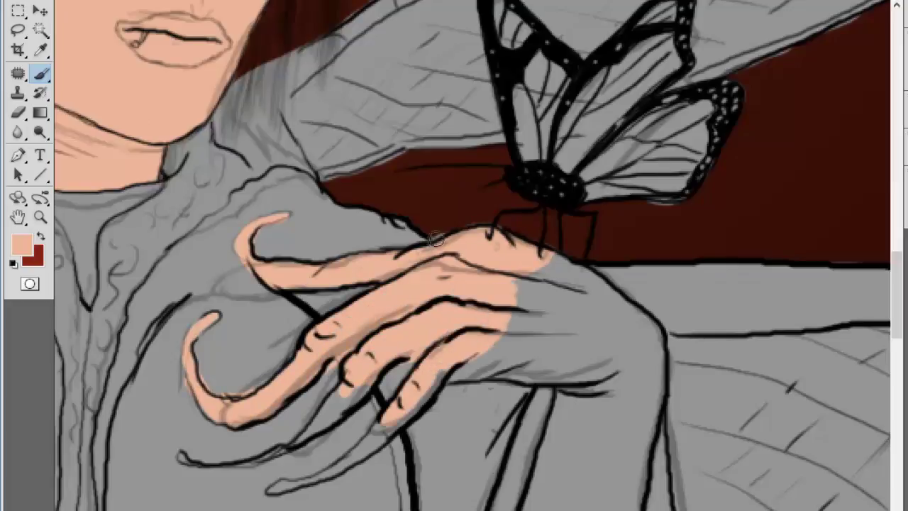
- Fill the back of the hand peach, covering the remaining grey patches
{"action": "left_click_drag", "start_coordinate": [177, 458], "coordinate": [362, 401]}
{"action": "left_click_drag", "start_coordinate": [269, 488], "coordinate": [391, 426]}
{"action": "mouse_move", "coordinate": [369, 454]}
{"action": "left_mouse_down"}
{"action": "mouse_move", "coordinate": [564, 273]}
{"action": "mouse_move", "coordinate": [664, 355]}
{"action": "left_mouse_up"}
{"action": "left_click_drag", "start_coordinate": [497, 298], "coordinate": [440, 202]}
{"action": "left_click_drag", "start_coordinate": [525, 266], "coordinate": [504, 347]}
{"action": "left_click_drag", "start_coordinate": [504, 299], "coordinate": [596, 242]}
{"action": "left_click_drag", "start_coordinate": [518, 199], "coordinate": [589, 269]}
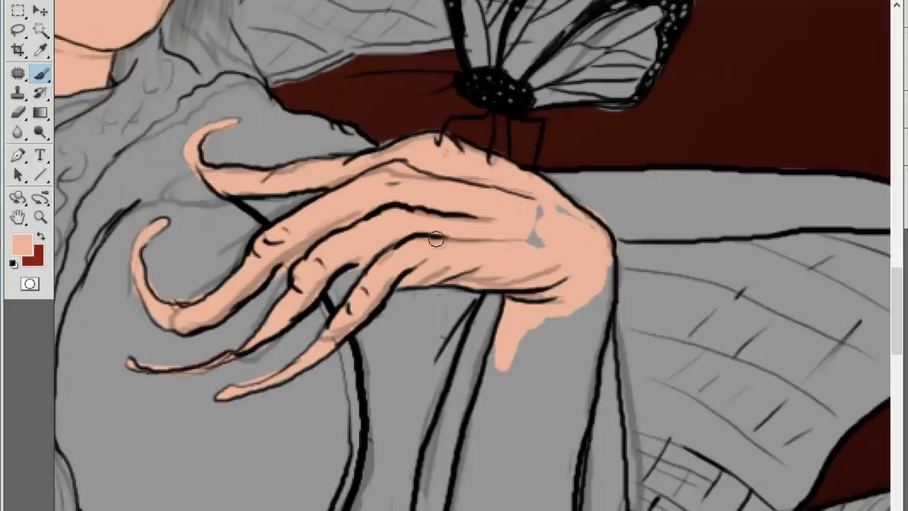
{"action": "left_click_drag", "start_coordinate": [436, 239], "coordinate": [344, 38]}
- Fill the forearm peach down to the wrist, covering its edges and grey gaps
{"action": "left_click_drag", "start_coordinate": [407, 142], "coordinate": [359, 321]}
{"action": "left_click_drag", "start_coordinate": [436, 239], "coordinate": [427, 114]}
{"action": "mouse_move", "coordinate": [348, 245]}
{"action": "left_mouse_down"}
{"action": "mouse_move", "coordinate": [380, 508]}
{"action": "mouse_move", "coordinate": [461, 312]}
{"action": "left_mouse_up"}
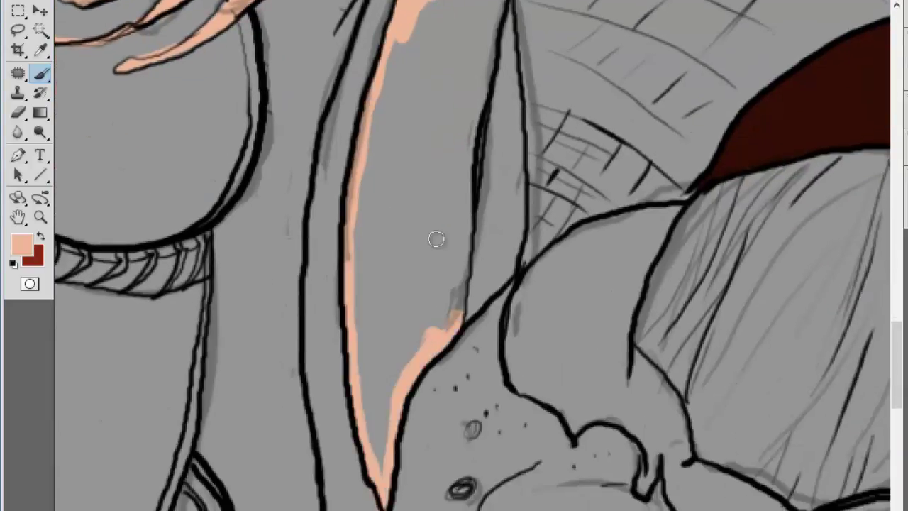
{"action": "left_click_drag", "start_coordinate": [425, 40], "coordinate": [369, 420]}
{"action": "left_click_drag", "start_coordinate": [397, 86], "coordinate": [333, 341]}
{"action": "left_click_drag", "start_coordinate": [355, 142], "coordinate": [298, 341]}
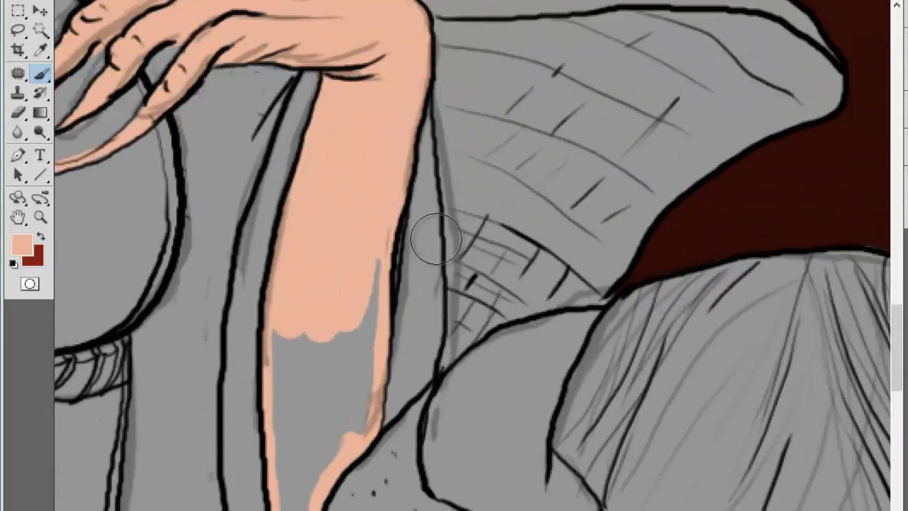
{"action": "left_click_drag", "start_coordinate": [312, 298], "coordinate": [334, 496]}
{"action": "left_click_drag", "start_coordinate": [436, 426], "coordinate": [499, 195]}
{"action": "left_click_drag", "start_coordinate": [354, 206], "coordinate": [365, 341]}
{"action": "key", "text": "e"}
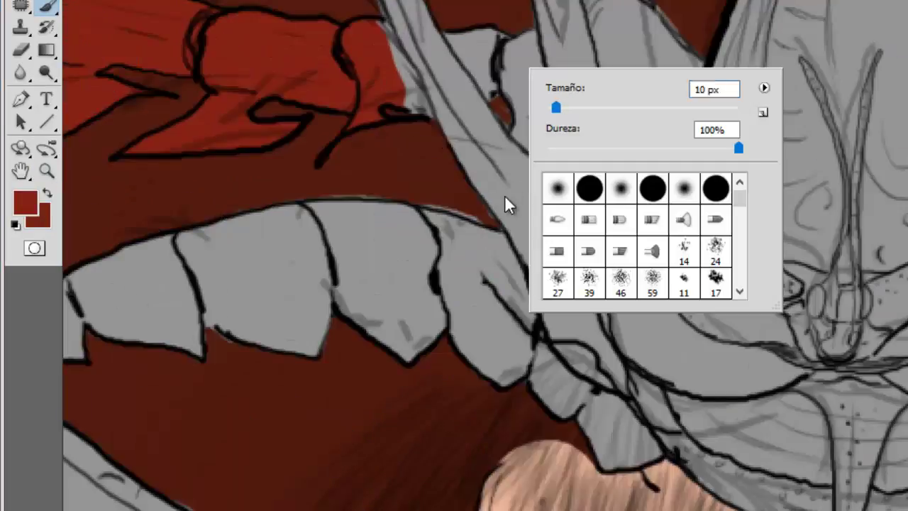
- Paint the headdress crest red, with its dome orange and horns and guard peach
{"action": "left_click", "coordinate": [506, 200]}
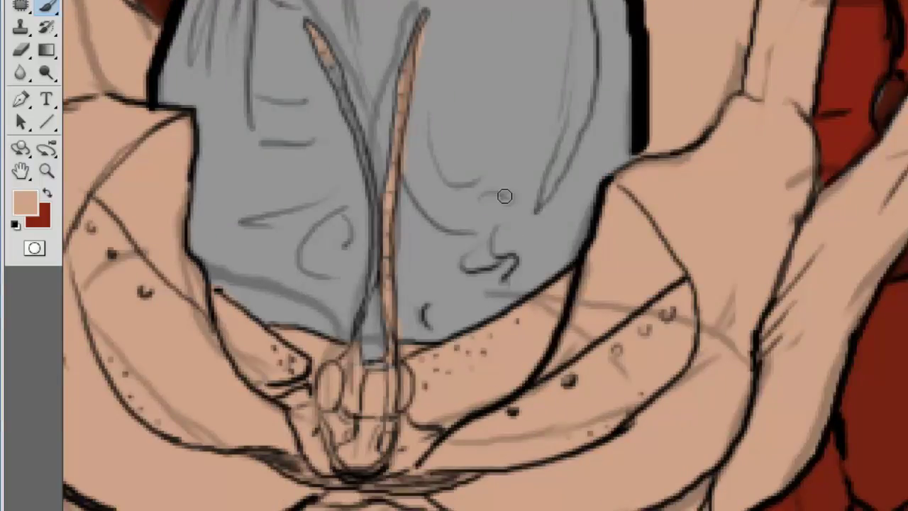
{"action": "key", "text": "e"}
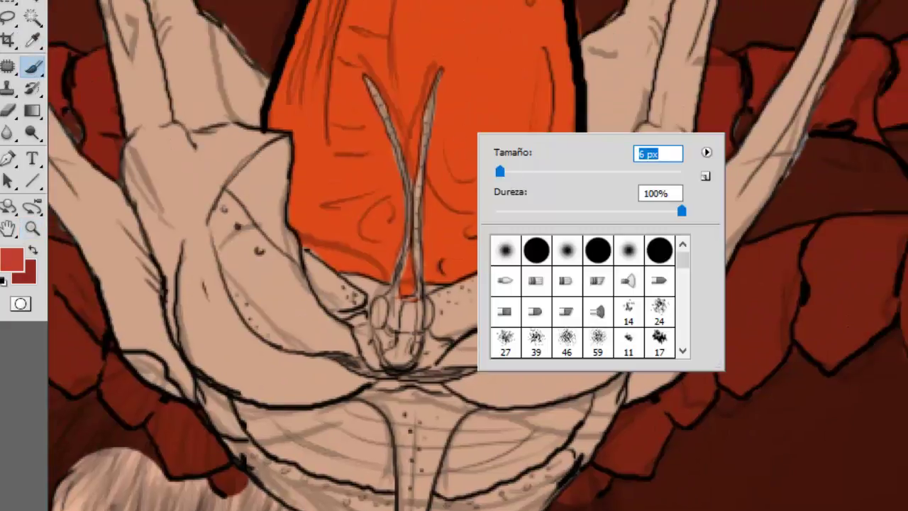
- Paint the strap red and fill dark red beside the dome and a left-flap triangle
{"action": "key", "text": "Return"}
{"action": "left_click_drag", "start_coordinate": [438, 71], "coordinate": [432, 93]}
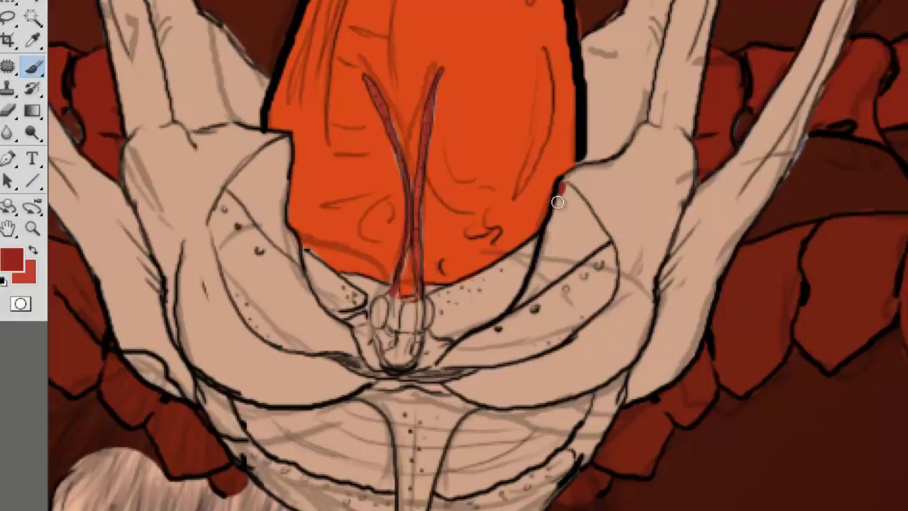
{"action": "left_click_drag", "start_coordinate": [558, 203], "coordinate": [525, 298]}
{"action": "mouse_move", "coordinate": [561, 186]}
{"action": "left_mouse_down"}
{"action": "mouse_move", "coordinate": [600, 239]}
{"action": "mouse_move", "coordinate": [591, 232]}
{"action": "left_mouse_up"}
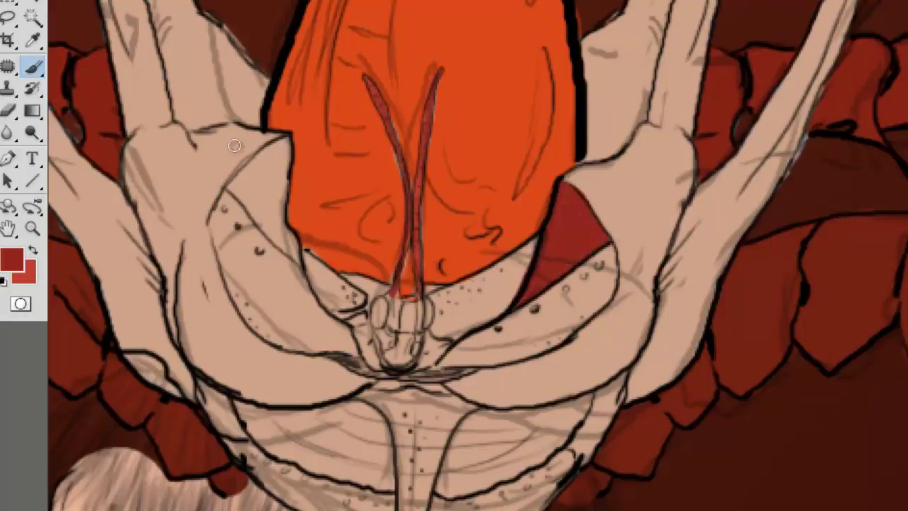
{"action": "left_click_drag", "start_coordinate": [263, 154], "coordinate": [289, 234]}
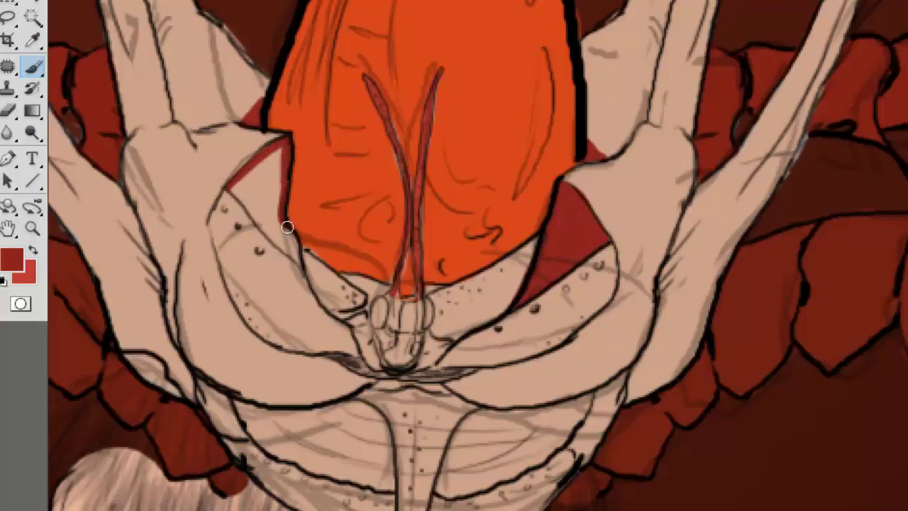
{"action": "left_click_drag", "start_coordinate": [229, 182], "coordinate": [300, 262]}
{"action": "mouse_move", "coordinate": [237, 158]}
{"action": "left_mouse_down"}
{"action": "mouse_move", "coordinate": [258, 172]}
{"action": "mouse_move", "coordinate": [268, 147]}
{"action": "left_mouse_up"}
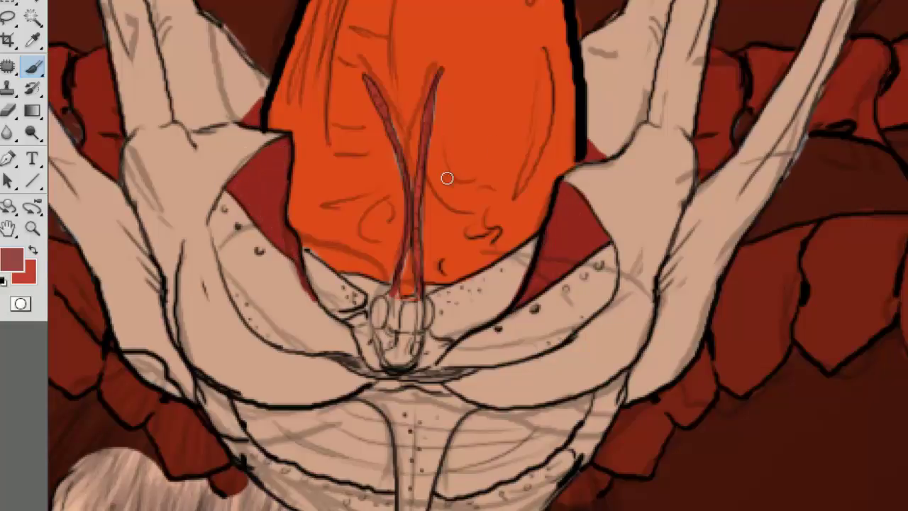
- Paint both headdress flaps under the dome mauve, covering the beige patches
{"action": "mouse_move", "coordinate": [443, 297]}
{"action": "left_mouse_down"}
{"action": "mouse_move", "coordinate": [446, 290]}
{"action": "mouse_move", "coordinate": [455, 331]}
{"action": "mouse_move", "coordinate": [493, 311]}
{"action": "mouse_move", "coordinate": [518, 270]}
{"action": "left_mouse_up"}
{"action": "mouse_move", "coordinate": [318, 287]}
{"action": "left_mouse_down"}
{"action": "mouse_move", "coordinate": [330, 301]}
{"action": "mouse_move", "coordinate": [351, 297]}
{"action": "left_mouse_up"}
{"action": "left_click_drag", "start_coordinate": [436, 363], "coordinate": [607, 267]}
{"action": "mouse_move", "coordinate": [213, 217]}
{"action": "left_mouse_down"}
{"action": "mouse_move", "coordinate": [222, 193]}
{"action": "mouse_move", "coordinate": [319, 315]}
{"action": "mouse_move", "coordinate": [265, 308]}
{"action": "left_mouse_up"}
{"action": "left_click_drag", "start_coordinate": [258, 255], "coordinate": [280, 301]}
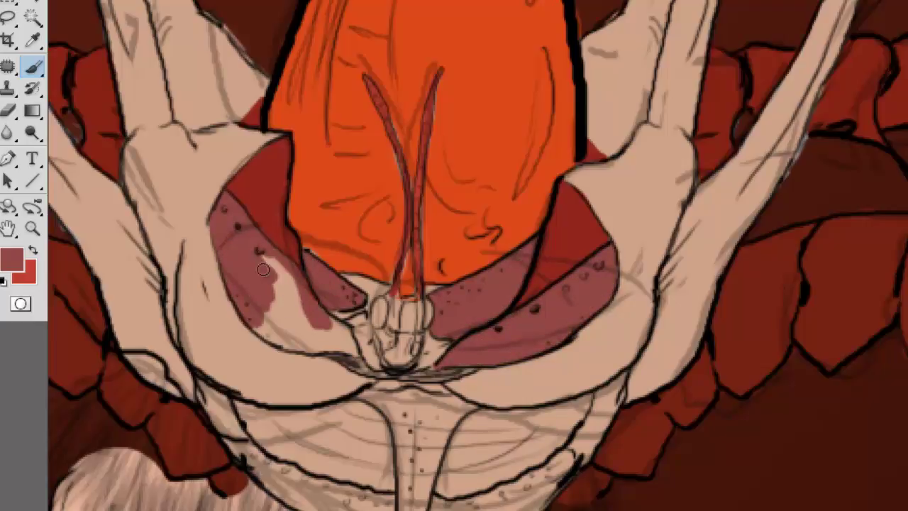
{"action": "left_click_drag", "start_coordinate": [273, 259], "coordinate": [291, 335]}
{"action": "left_click_drag", "start_coordinate": [282, 290], "coordinate": [346, 345]}
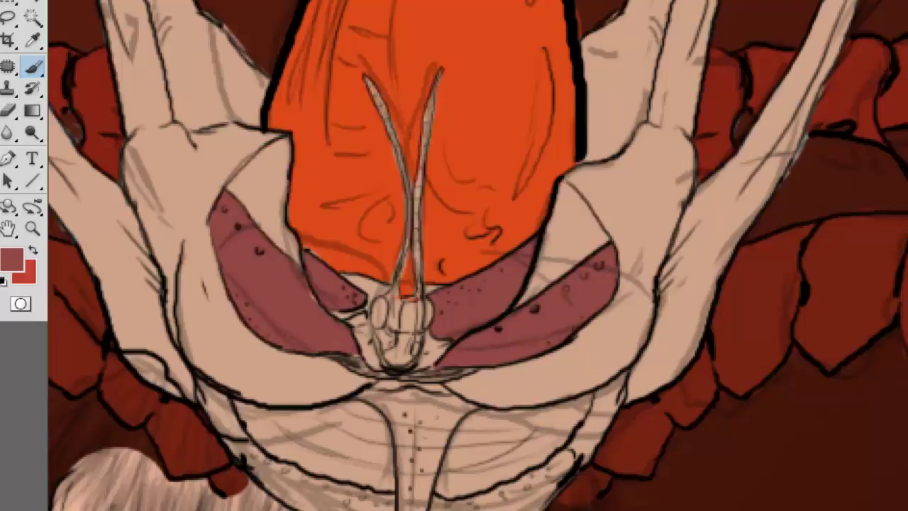
- Paint the central strap and fist orange and the left oval red
{"action": "scroll", "coordinate": [430, 318], "scroll_direction": "up", "scroll_amount": 1}
{"action": "scroll", "coordinate": [430, 319], "scroll_direction": "up", "scroll_amount": 1}
{"action": "left_click", "coordinate": [322, 177], "text": "alt"}
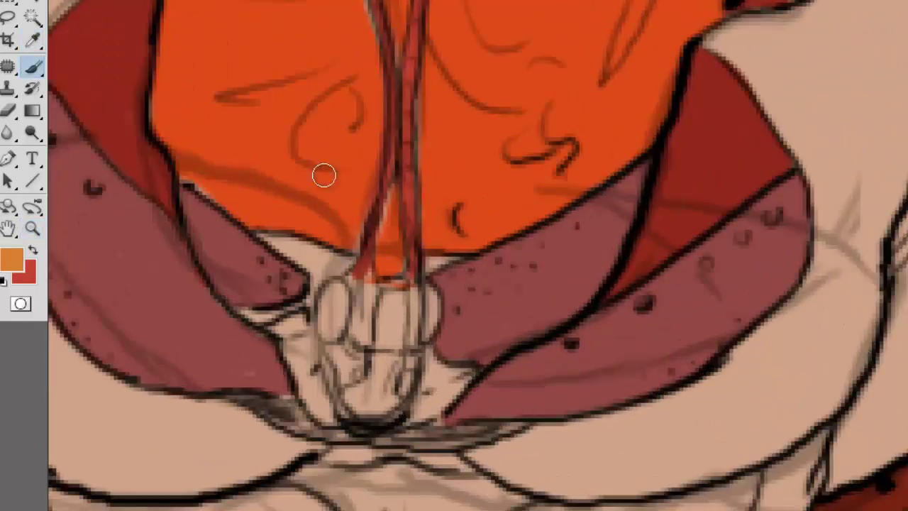
{"action": "right_click", "coordinate": [400, 320]}
{"action": "key", "text": "Return"}
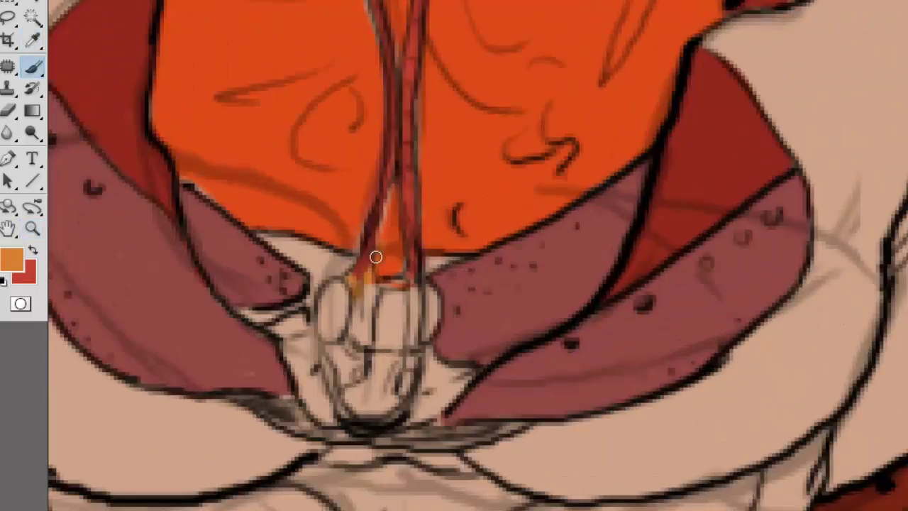
{"action": "mouse_move", "coordinate": [376, 257]}
{"action": "left_mouse_down"}
{"action": "mouse_move", "coordinate": [401, 341]}
{"action": "mouse_move", "coordinate": [355, 341]}
{"action": "mouse_move", "coordinate": [336, 383]}
{"action": "mouse_move", "coordinate": [361, 361]}
{"action": "mouse_move", "coordinate": [379, 415]}
{"action": "left_mouse_up"}
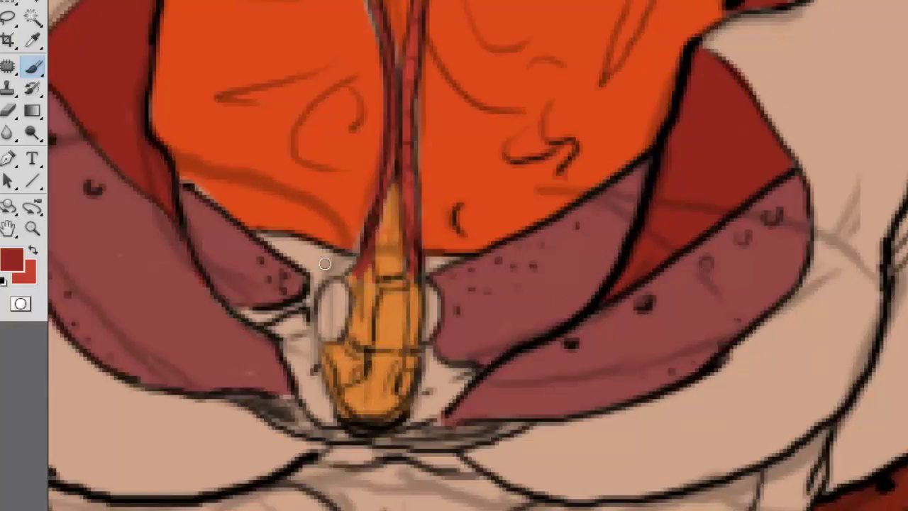
{"action": "left_click_drag", "start_coordinate": [330, 299], "coordinate": [343, 303]}
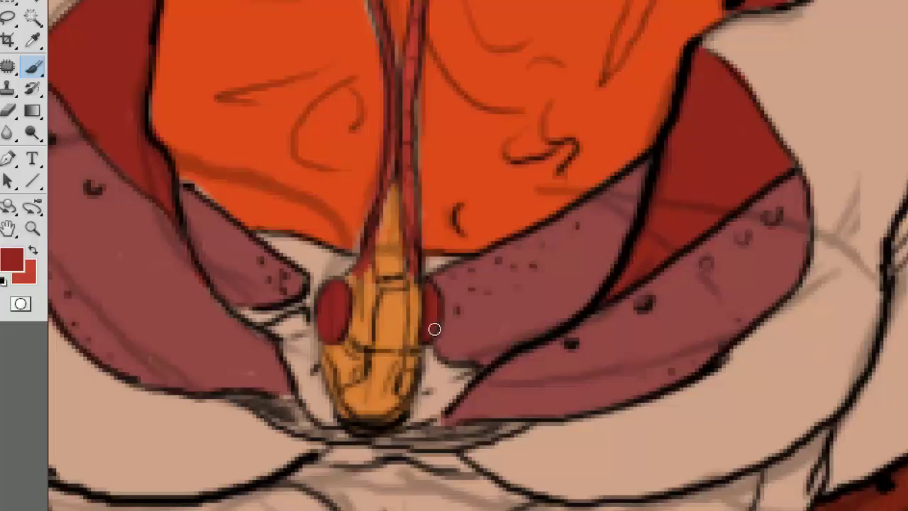
- Lighten the banded brim under the headdress from left to right
{"action": "key", "text": "ctrl+minus"}
{"action": "key", "text": "b"}
{"action": "right_click", "coordinate": [301, 165]}
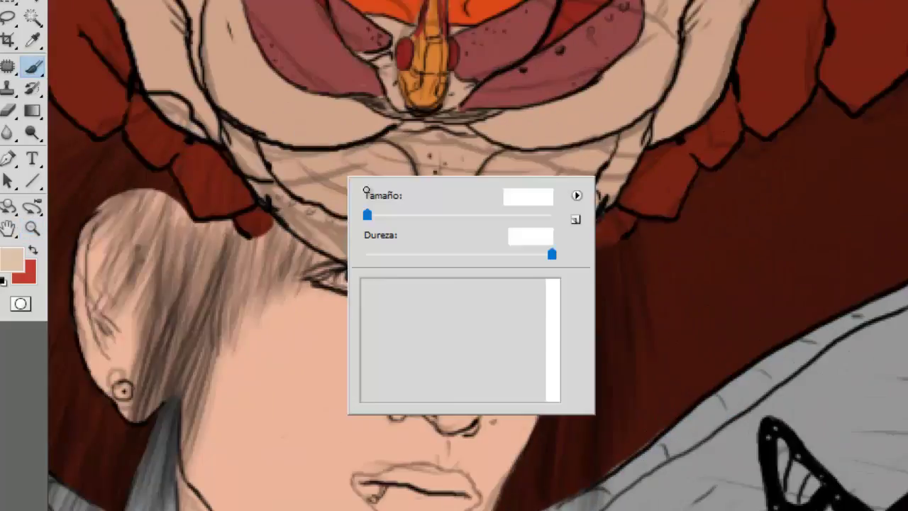
{"action": "key", "text": "Return"}
{"action": "mouse_move", "coordinate": [301, 180]}
{"action": "left_mouse_down"}
{"action": "mouse_move", "coordinate": [398, 153]}
{"action": "mouse_move", "coordinate": [361, 208]}
{"action": "mouse_move", "coordinate": [412, 170]}
{"action": "left_mouse_up"}
{"action": "mouse_move", "coordinate": [468, 156]}
{"action": "left_mouse_down"}
{"action": "mouse_move", "coordinate": [573, 183]}
{"action": "mouse_move", "coordinate": [483, 192]}
{"action": "left_mouse_up"}
- With a smaller brush, fill the brim's lower band dark red, then zoom out
{"action": "right_click", "coordinate": [573, 183]}
{"action": "key", "text": "Return"}
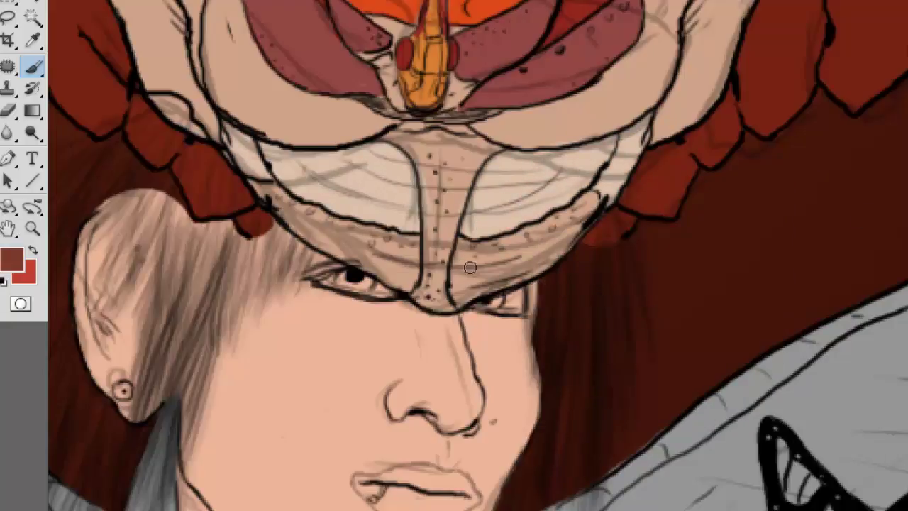
{"action": "left_click_drag", "start_coordinate": [470, 267], "coordinate": [580, 203]}
{"action": "left_click_drag", "start_coordinate": [470, 263], "coordinate": [546, 231]}
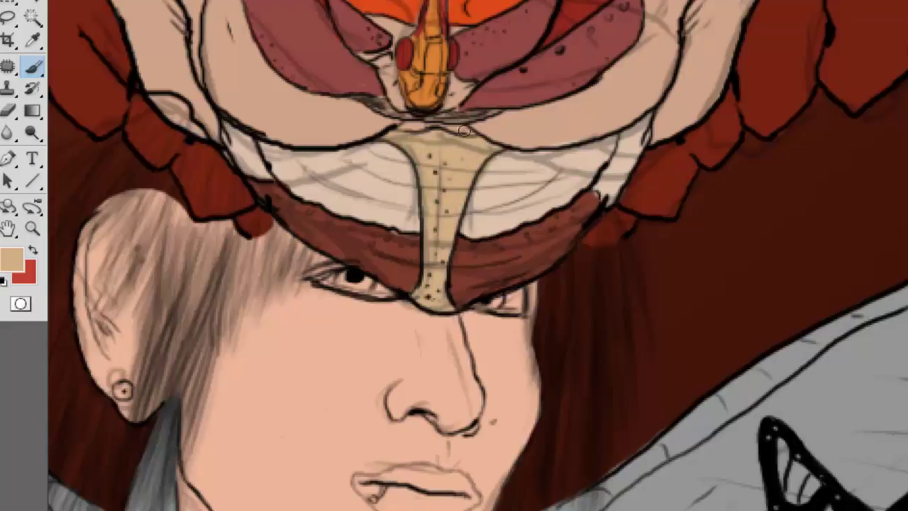
{"action": "double_click", "coordinate": [33, 224]}
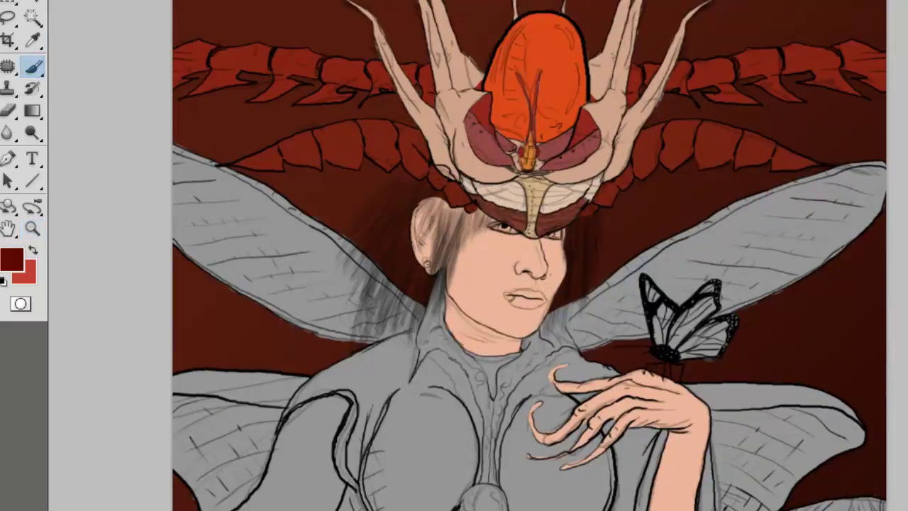
- Zoom in on the collar and fill it and its front point dark red
{"action": "left_click", "coordinate": [429, 246]}
{"action": "key", "text": "b"}
{"action": "right_click", "coordinate": [467, 253]}
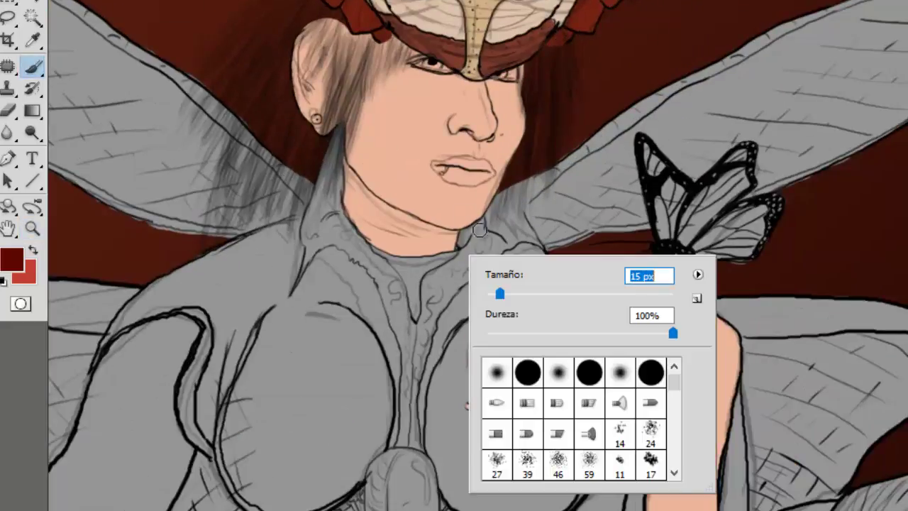
{"action": "left_click", "coordinate": [377, 241]}
{"action": "right_click", "coordinate": [412, 223]}
{"action": "key", "text": "e"}
{"action": "left_click", "coordinate": [32, 66]}
{"action": "right_click", "coordinate": [383, 241]}
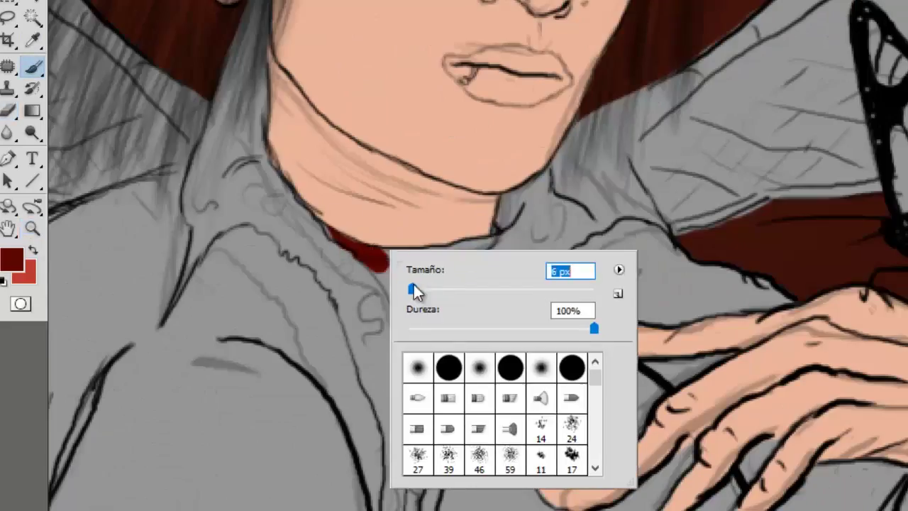
{"action": "mouse_move", "coordinate": [330, 232]}
{"action": "left_mouse_down"}
{"action": "mouse_move", "coordinate": [497, 235]}
{"action": "mouse_move", "coordinate": [420, 277]}
{"action": "left_mouse_up"}
{"action": "left_click_drag", "start_coordinate": [372, 249], "coordinate": [405, 351]}
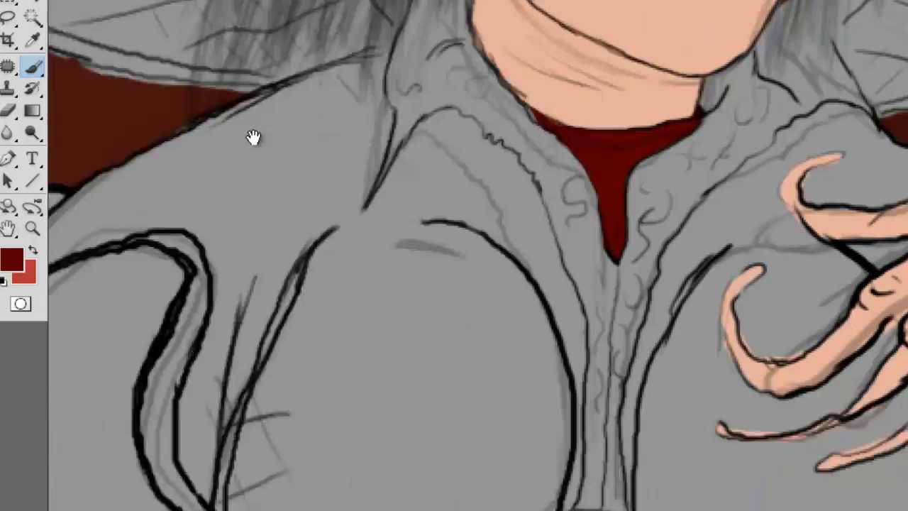
- Paint a dark red edge along the cape's upper outline
{"action": "right_click", "coordinate": [314, 210]}
{"action": "mouse_move", "coordinate": [301, 160]}
{"action": "left_mouse_down"}
{"action": "mouse_move", "coordinate": [365, 61]}
{"action": "mouse_move", "coordinate": [502, 35]}
{"action": "mouse_move", "coordinate": [481, 249]}
{"action": "left_mouse_up"}
{"action": "left_click_drag", "start_coordinate": [289, 168], "coordinate": [74, 411]}
{"action": "left_click_drag", "start_coordinate": [497, 284], "coordinate": [415, 447]}
{"action": "left_click_drag", "start_coordinate": [415, 447], "coordinate": [486, 82]}
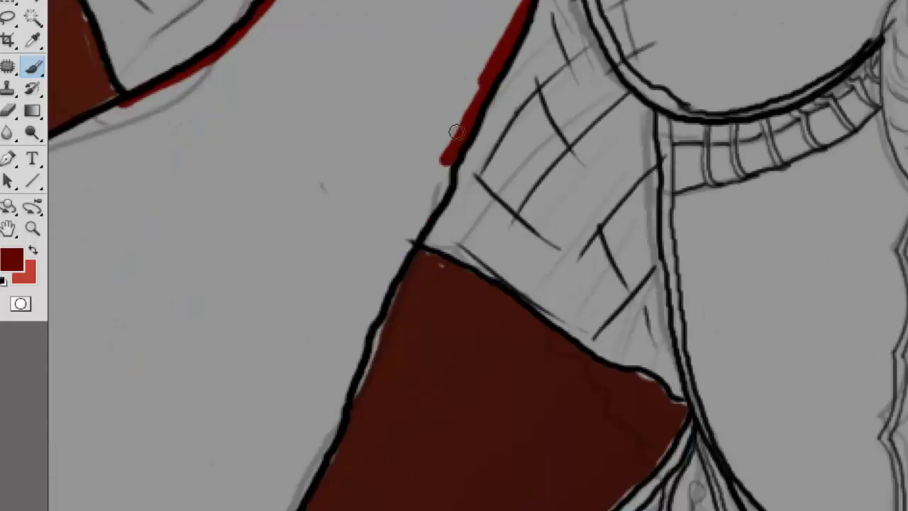
{"action": "left_click_drag", "start_coordinate": [454, 135], "coordinate": [365, 324]}
{"action": "mouse_move", "coordinate": [604, 81]}
{"action": "left_mouse_down"}
{"action": "mouse_move", "coordinate": [565, 118]}
{"action": "mouse_move", "coordinate": [416, 91]}
{"action": "left_mouse_up"}
- With a larger brush, fill the cape dark red down the left shoulder and arm
{"action": "right_click", "coordinate": [422, 291]}
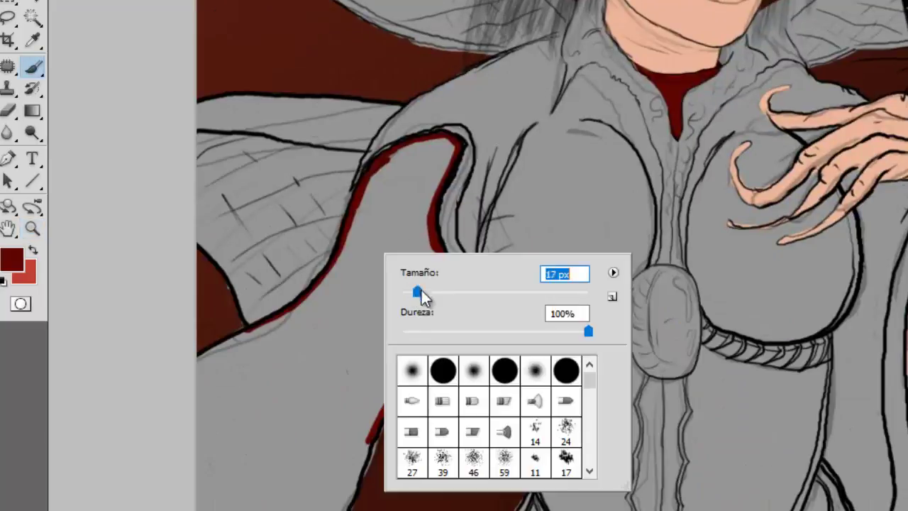
{"action": "mouse_move", "coordinate": [447, 142]}
{"action": "left_mouse_down"}
{"action": "mouse_move", "coordinate": [390, 213]}
{"action": "mouse_move", "coordinate": [441, 275]}
{"action": "mouse_move", "coordinate": [220, 362]}
{"action": "left_mouse_up"}
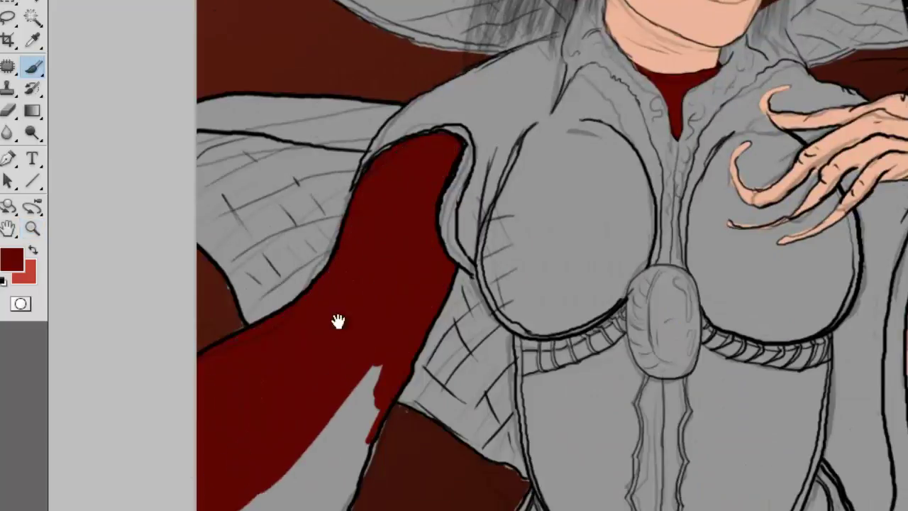
{"action": "left_click_drag", "start_coordinate": [336, 318], "coordinate": [328, 177]}
{"action": "left_click_drag", "start_coordinate": [348, 248], "coordinate": [293, 399]}
{"action": "left_click_drag", "start_coordinate": [373, 179], "coordinate": [288, 229]}
{"action": "left_click_drag", "start_coordinate": [776, 143], "coordinate": [568, 200]}
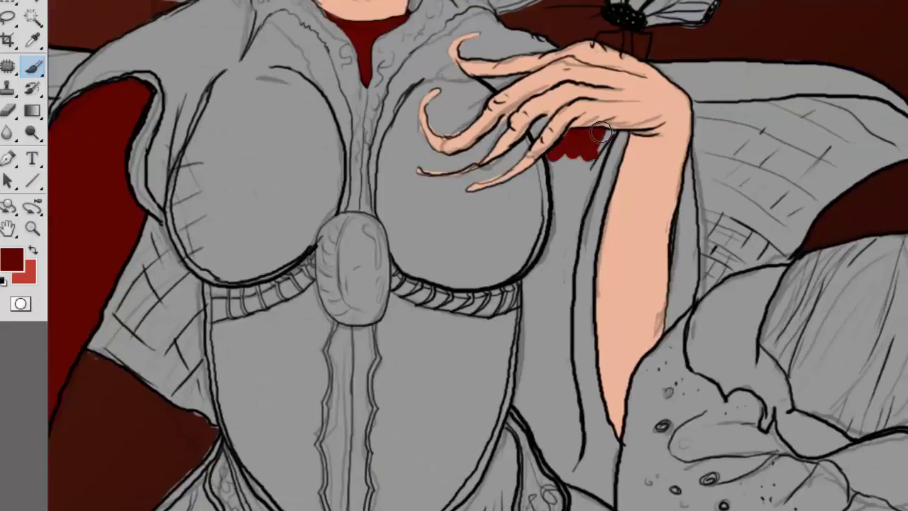
- Paint the dark red cape strip along both edges of the raised arm
{"action": "left_click_drag", "start_coordinate": [600, 133], "coordinate": [643, 227]}
{"action": "left_click_drag", "start_coordinate": [596, 178], "coordinate": [579, 383]}
{"action": "key", "text": "ctrl+plus"}
{"action": "mouse_move", "coordinate": [687, 171]}
{"action": "left_mouse_down"}
{"action": "mouse_move", "coordinate": [685, 78]}
{"action": "mouse_move", "coordinate": [639, 411]}
{"action": "left_mouse_up"}
{"action": "left_click_drag", "start_coordinate": [566, 235], "coordinate": [565, 93]}
- Paint dark red along the lower garment and arm gap, then save the file
{"action": "left_click_drag", "start_coordinate": [497, 212], "coordinate": [546, 152]}
{"action": "left_click_drag", "start_coordinate": [398, 123], "coordinate": [376, 383]}
{"action": "left_click_drag", "start_coordinate": [440, 398], "coordinate": [369, 298]}
{"action": "left_click_drag", "start_coordinate": [515, 316], "coordinate": [499, 444]}
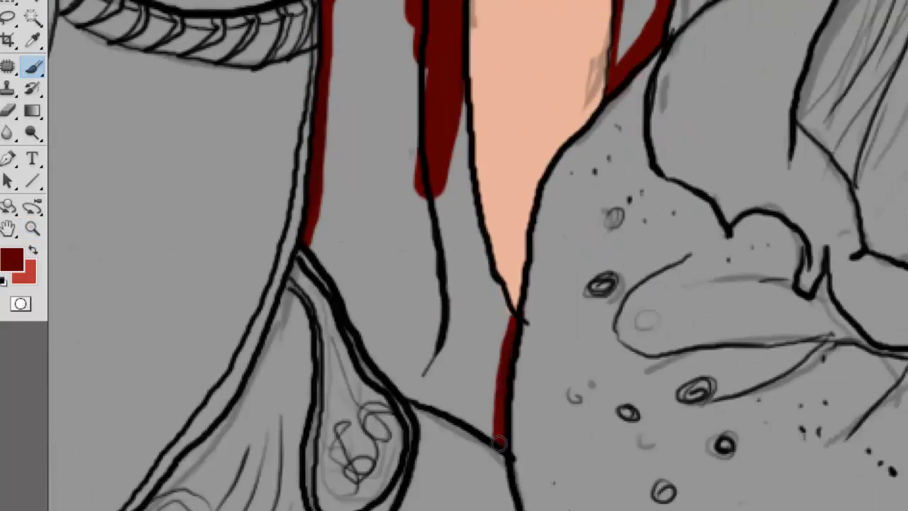
{"action": "left_click_drag", "start_coordinate": [307, 238], "coordinate": [497, 437]}
{"action": "key", "text": "ctrl+minus"}
{"action": "key", "text": "ctrl+minus"}
{"action": "key", "text": "ctrl+minus"}
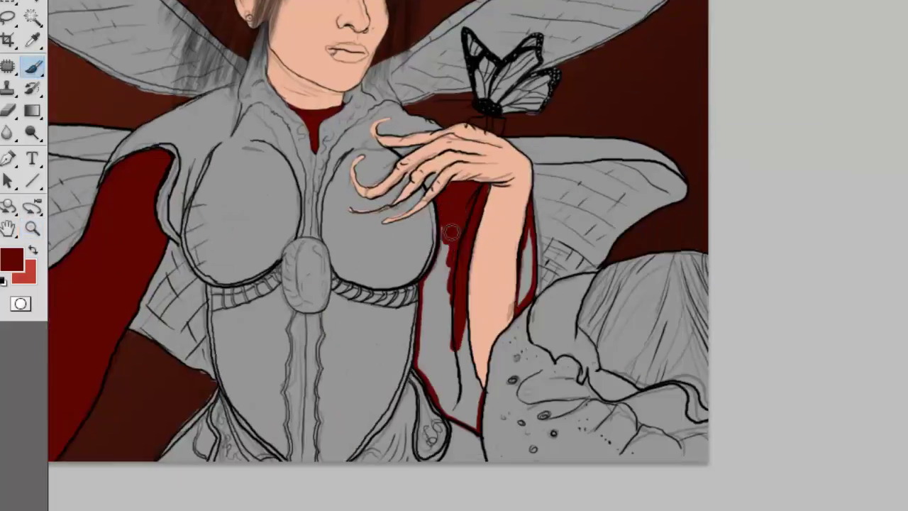
{"action": "mouse_move", "coordinate": [451, 231]}
{"action": "left_mouse_down"}
{"action": "mouse_move", "coordinate": [440, 397]}
{"action": "mouse_move", "coordinate": [475, 369]}
{"action": "left_mouse_up"}
{"action": "left_click_drag", "start_coordinate": [529, 305], "coordinate": [525, 246]}
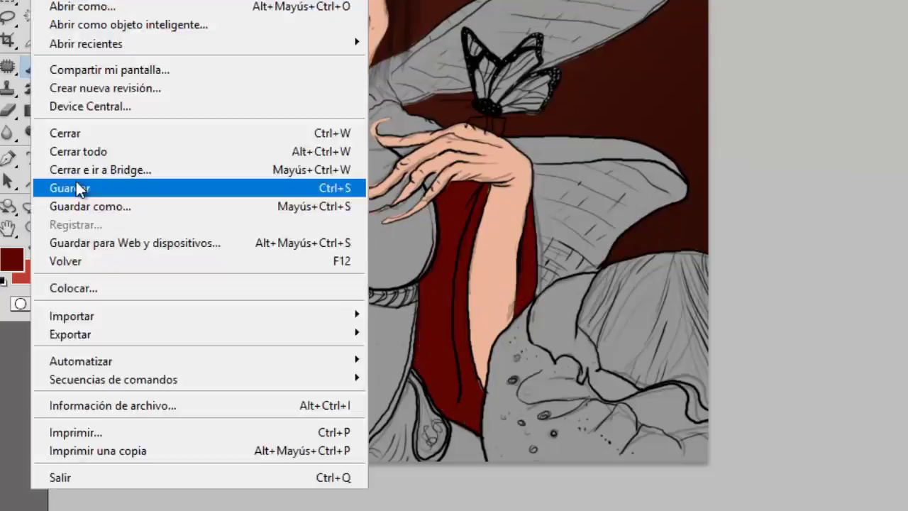
{"action": "left_click", "coordinate": [77, 130]}
{"action": "scroll", "coordinate": [62, 71], "scroll_direction": "up", "scroll_amount": 5}
- Sample pink, set a small brush, and paint pink along the wing edges beside the arm
{"action": "key", "text": "i"}
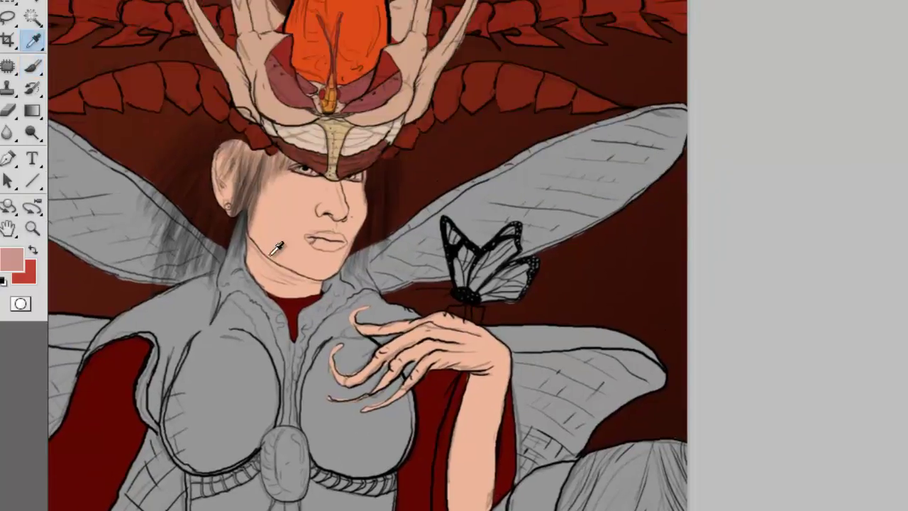
{"action": "key", "text": "z"}
{"action": "left_click", "coordinate": [533, 365]}
{"action": "key", "text": "b"}
{"action": "right_click", "coordinate": [432, 231]}
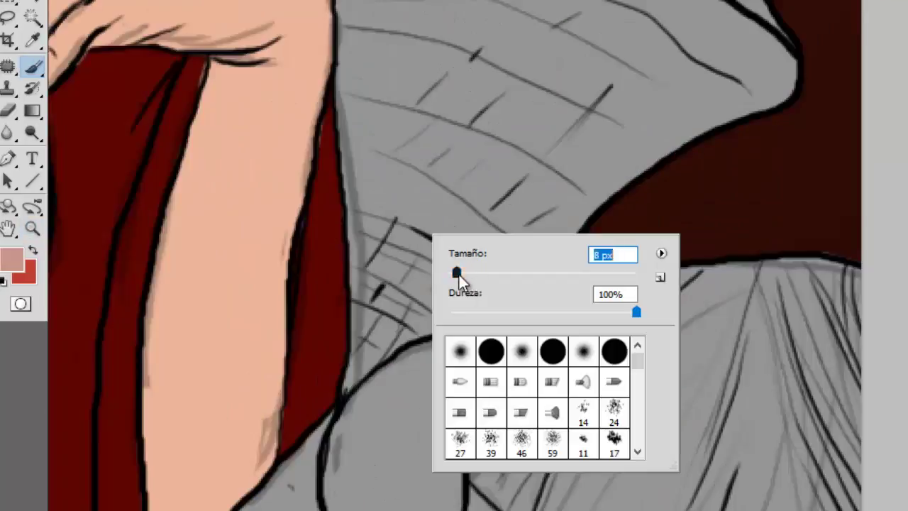
{"action": "key", "text": "Escape"}
{"action": "left_click_drag", "start_coordinate": [459, 194], "coordinate": [572, 154]}
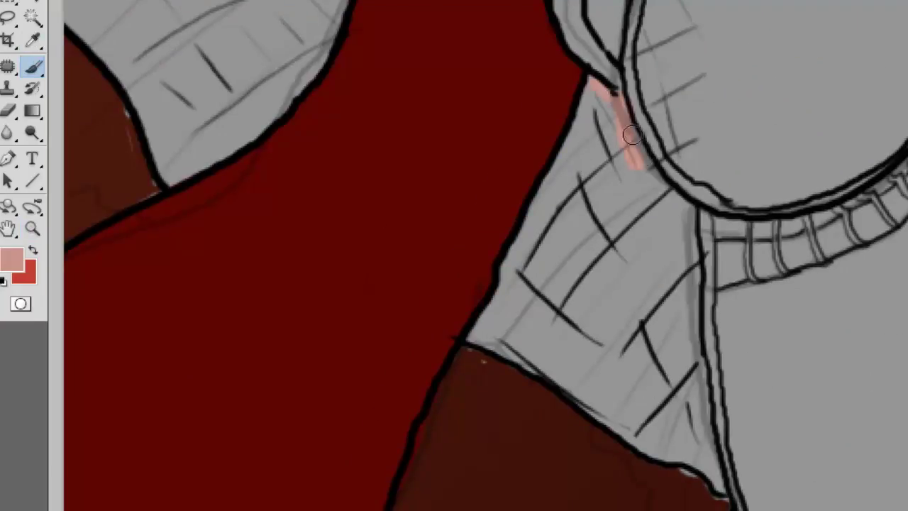
{"action": "left_click_drag", "start_coordinate": [704, 413], "coordinate": [486, 75]}
{"action": "right_click", "coordinate": [310, 166]}
{"action": "mouse_move", "coordinate": [142, 78]}
{"action": "left_mouse_down"}
{"action": "mouse_move", "coordinate": [242, 433]}
{"action": "mouse_move", "coordinate": [457, 66]}
{"action": "mouse_move", "coordinate": [178, 199]}
{"action": "mouse_move", "coordinate": [333, 319]}
{"action": "left_mouse_up"}
- Fill the lower wing and the upper wing near the butterfly with pink
{"action": "mouse_move", "coordinate": [548, 234]}
{"action": "left_mouse_down"}
{"action": "mouse_move", "coordinate": [255, 328]}
{"action": "mouse_move", "coordinate": [268, 312]}
{"action": "mouse_move", "coordinate": [260, 340]}
{"action": "left_mouse_up"}
{"action": "mouse_move", "coordinate": [296, 102]}
{"action": "left_mouse_down"}
{"action": "mouse_move", "coordinate": [745, 146]}
{"action": "mouse_move", "coordinate": [326, 501]}
{"action": "mouse_move", "coordinate": [462, 239]}
{"action": "mouse_move", "coordinate": [544, 270]}
{"action": "left_mouse_up"}
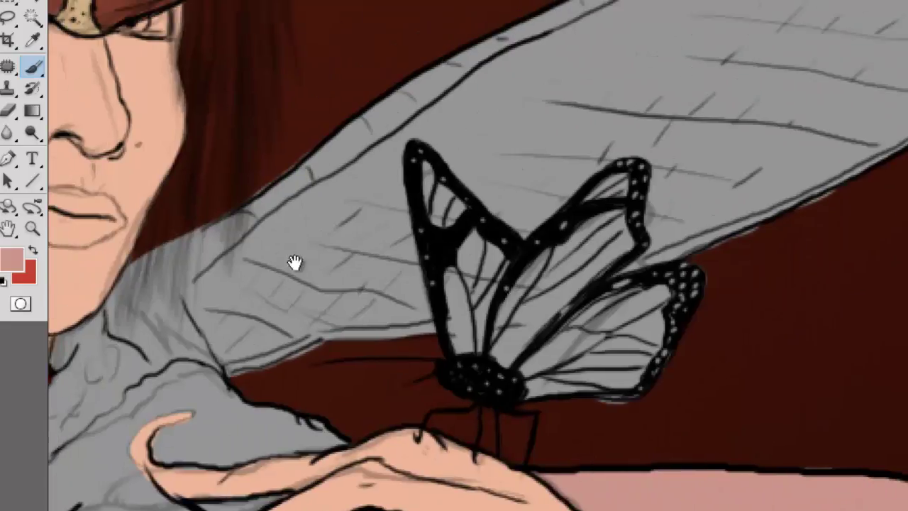
{"action": "left_click_drag", "start_coordinate": [294, 259], "coordinate": [234, 238]}
{"action": "left_click_drag", "start_coordinate": [340, 286], "coordinate": [531, 243]}
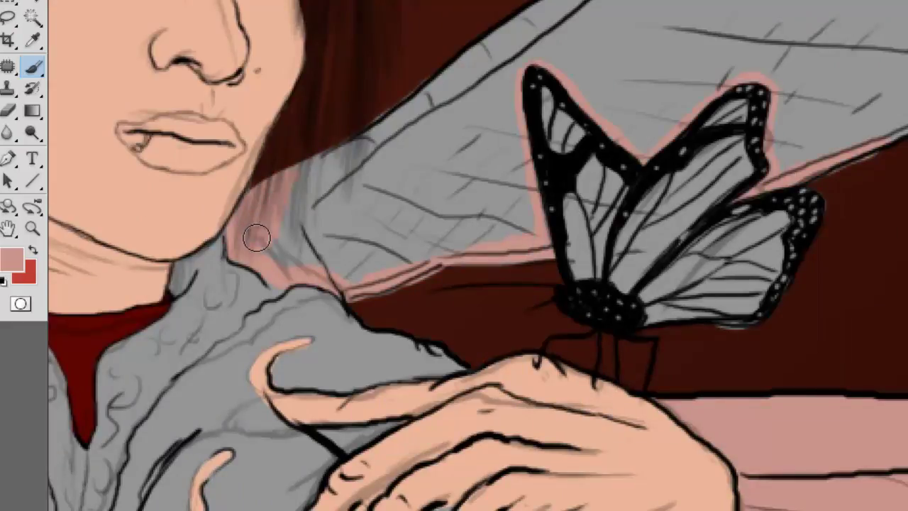
{"action": "mouse_move", "coordinate": [258, 235]}
{"action": "left_mouse_down"}
{"action": "mouse_move", "coordinate": [407, 251]}
{"action": "mouse_move", "coordinate": [478, 177]}
{"action": "mouse_move", "coordinate": [474, 248]}
{"action": "mouse_move", "coordinate": [499, 154]}
{"action": "mouse_move", "coordinate": [634, 193]}
{"action": "left_mouse_up"}
{"action": "left_click_drag", "start_coordinate": [334, 118], "coordinate": [595, 56]}
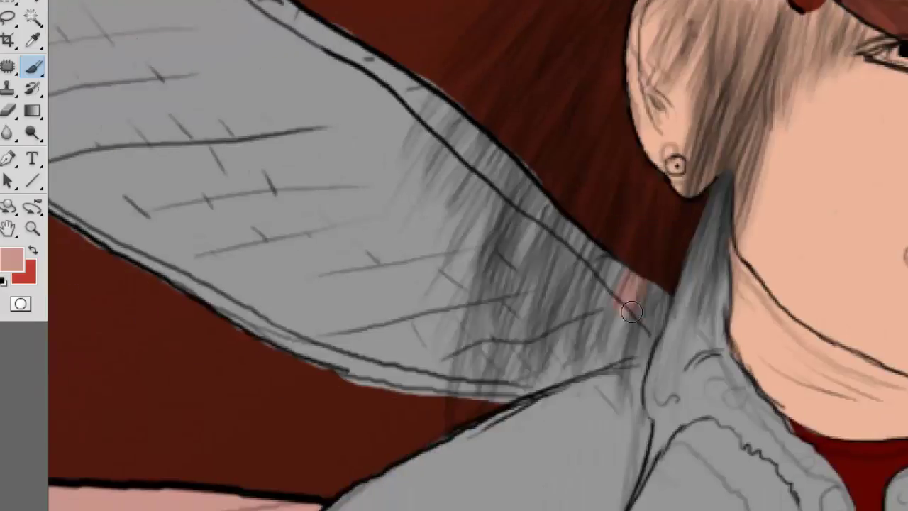
{"action": "mouse_move", "coordinate": [622, 304]}
{"action": "left_mouse_down"}
{"action": "mouse_move", "coordinate": [624, 312]}
{"action": "mouse_move", "coordinate": [426, 334]}
{"action": "left_mouse_up"}
{"action": "key", "text": "z"}
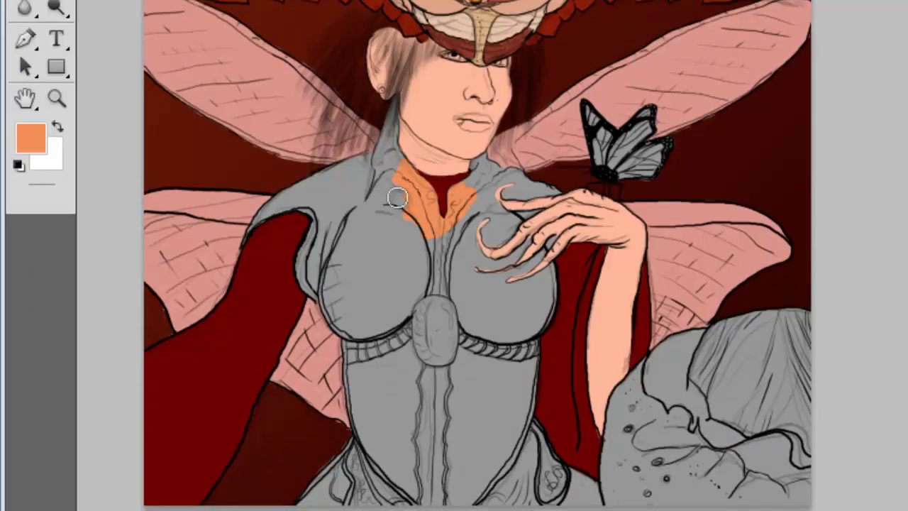
- Paint the shoulder, neck and torso orange, the lower-right shape darker orange, and the butterfly's wings orange-red
{"action": "left_click_drag", "start_coordinate": [397, 198], "coordinate": [259, 216]}
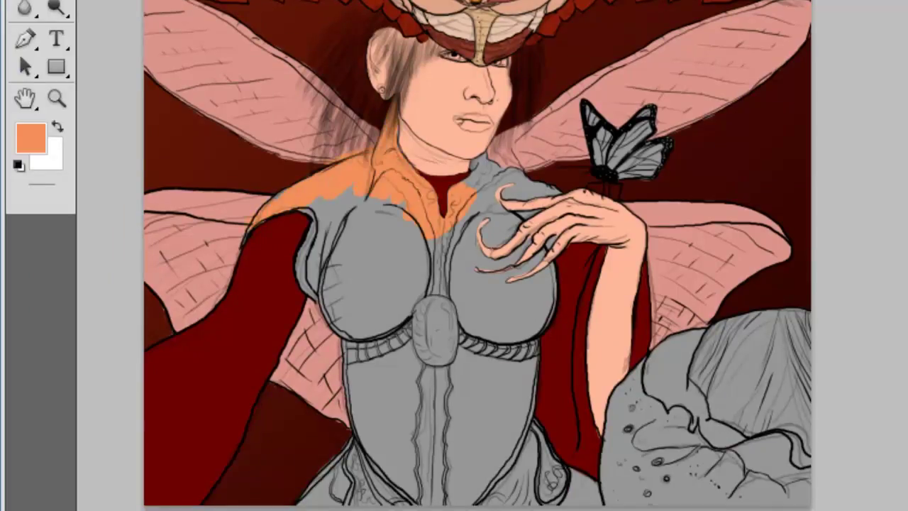
{"action": "mouse_move", "coordinate": [341, 180]}
{"action": "left_mouse_down"}
{"action": "mouse_move", "coordinate": [381, 438]}
{"action": "mouse_move", "coordinate": [412, 298]}
{"action": "mouse_move", "coordinate": [511, 398]}
{"action": "mouse_move", "coordinate": [582, 489]}
{"action": "left_mouse_up"}
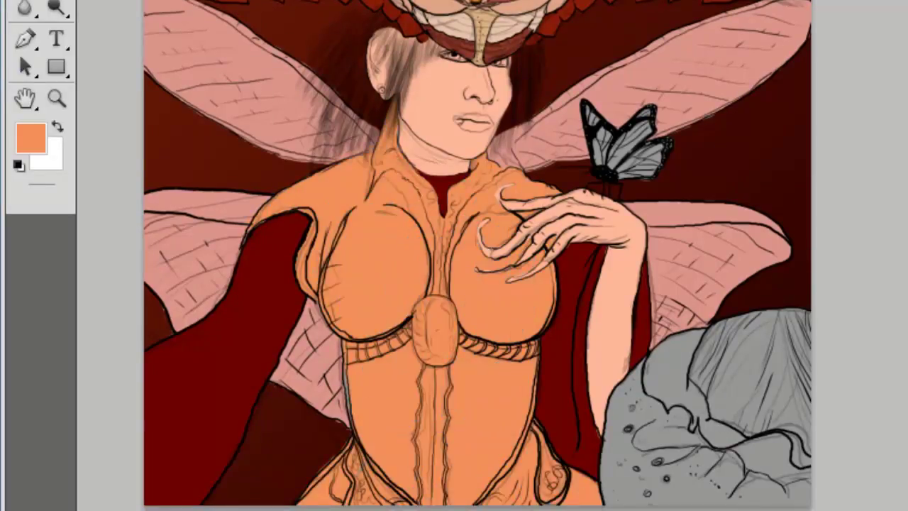
{"action": "mouse_move", "coordinate": [674, 354]}
{"action": "left_mouse_down"}
{"action": "mouse_move", "coordinate": [788, 316]}
{"action": "mouse_move", "coordinate": [625, 454]}
{"action": "mouse_move", "coordinate": [795, 483]}
{"action": "left_mouse_up"}
{"action": "scroll", "coordinate": [778, 286], "scroll_direction": "up", "scroll_amount": 2}
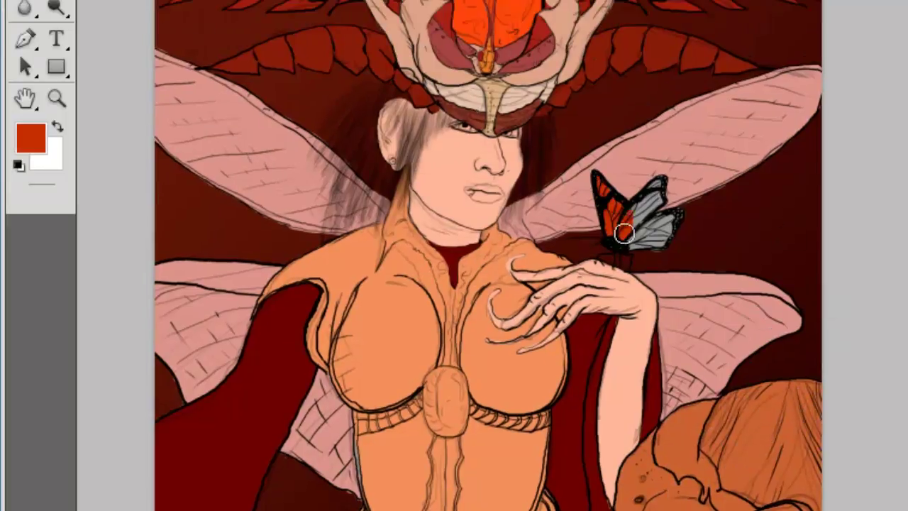
{"action": "left_click_drag", "start_coordinate": [624, 233], "coordinate": [663, 231]}
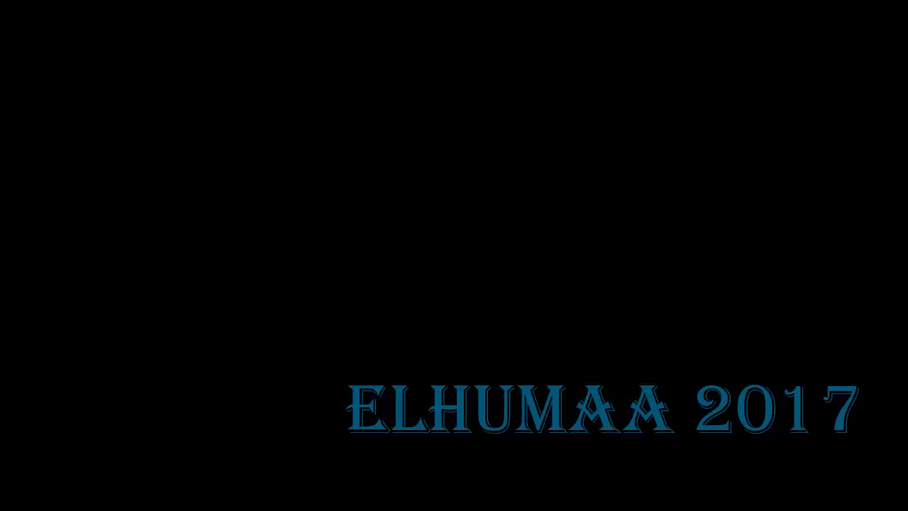